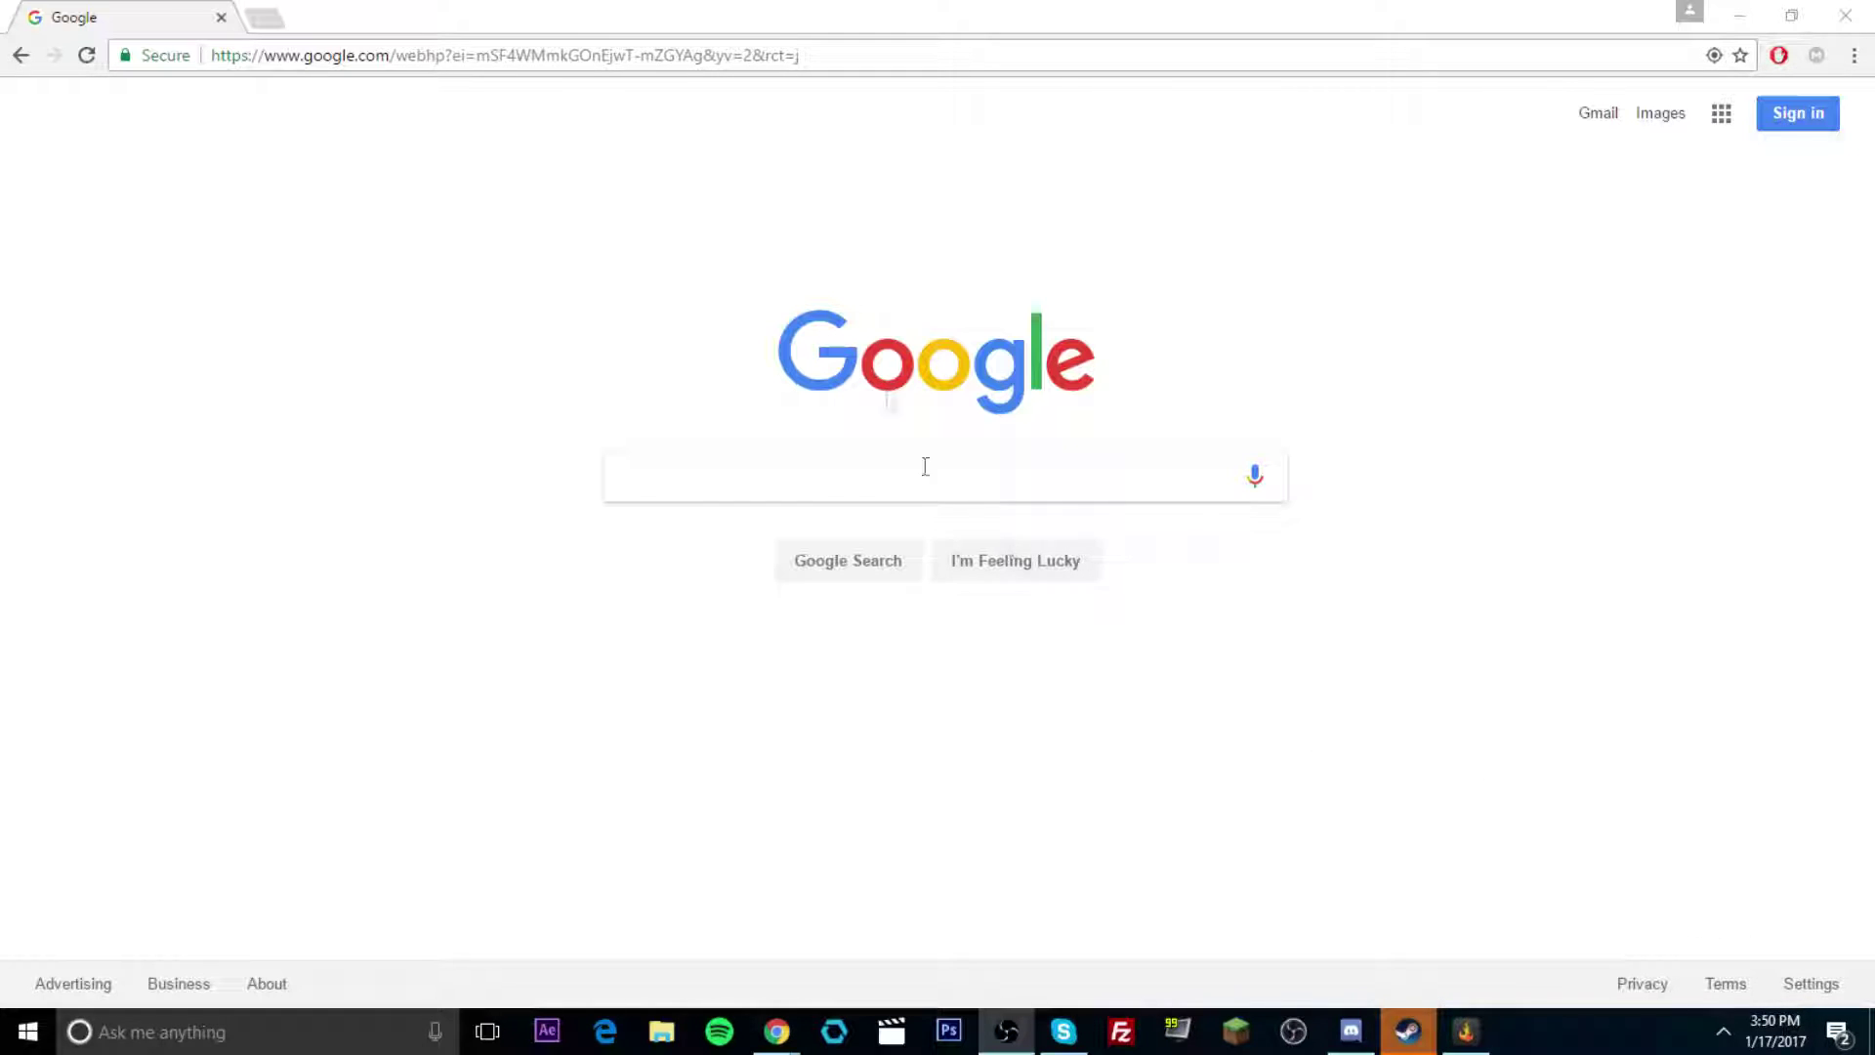
# Bring the Chrome window showing the Google home page to the front
pyautogui.click(781, 455)
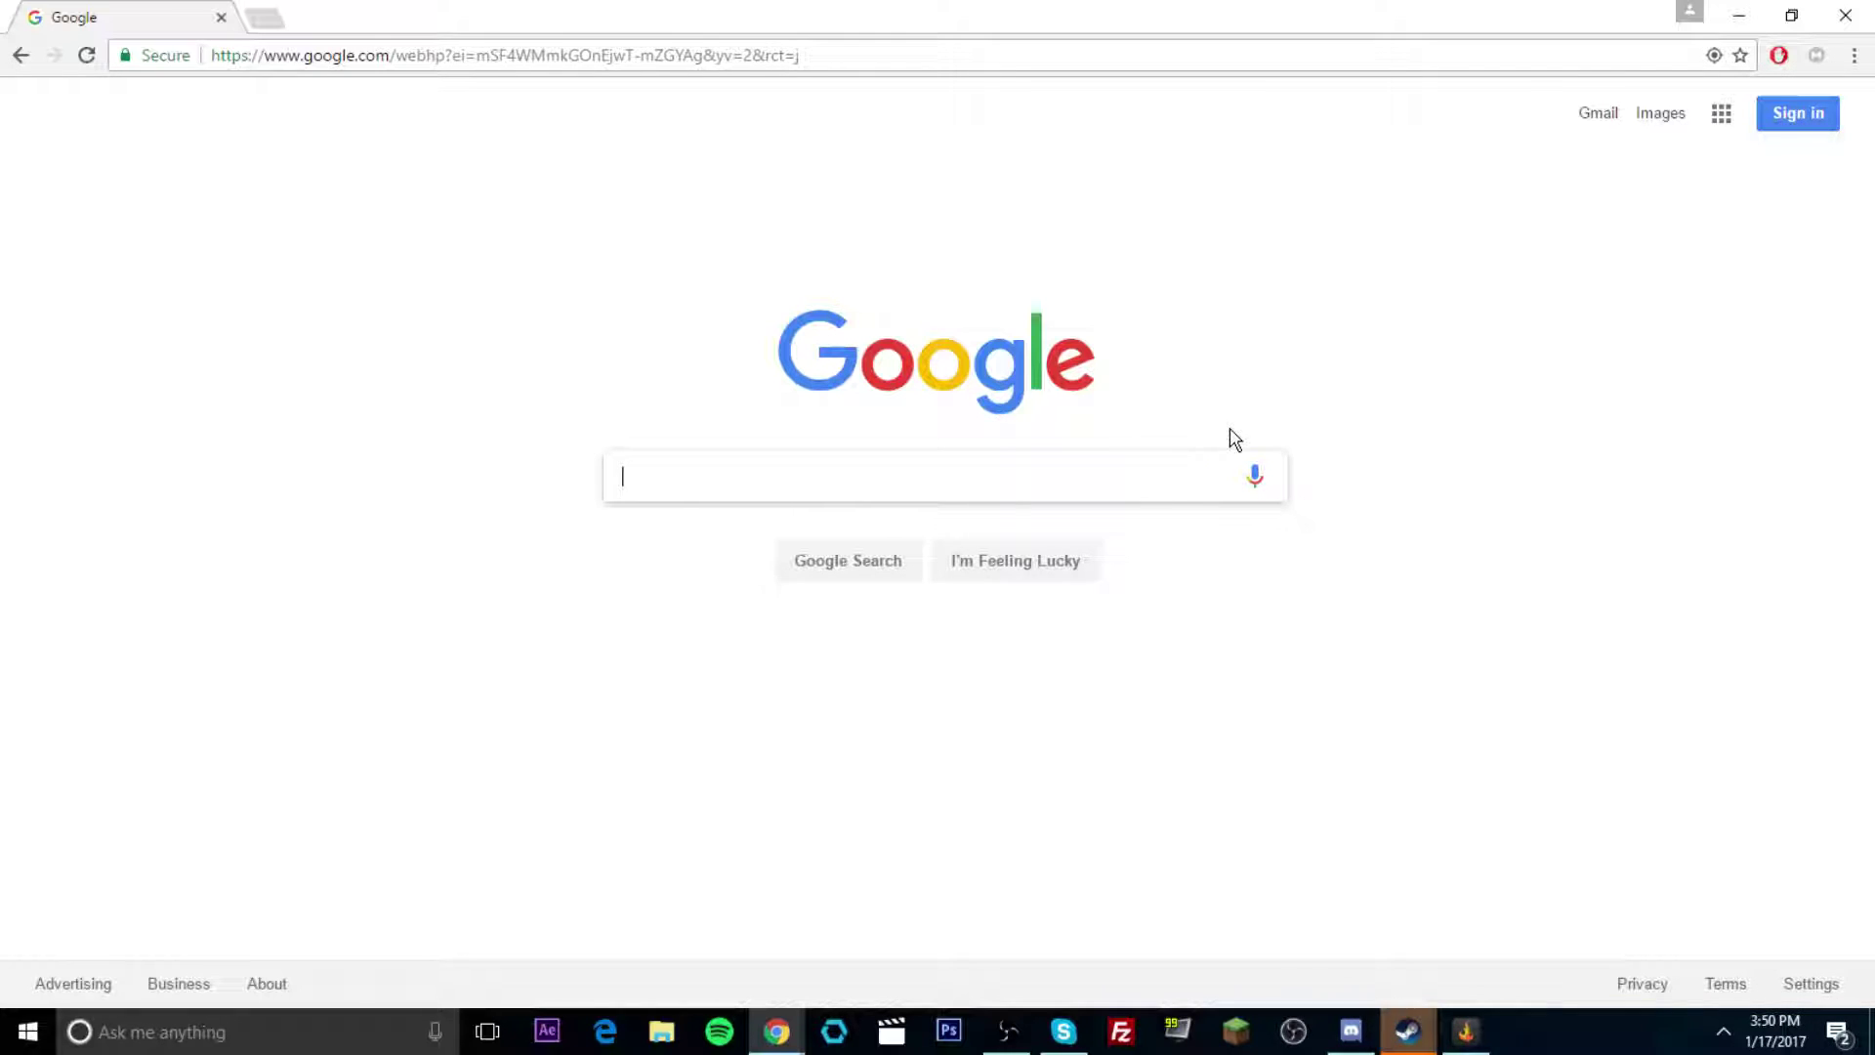
# Search Google for 'ccrohasit.com' and open the CroHasIt site from the results
pyautogui.write('c')
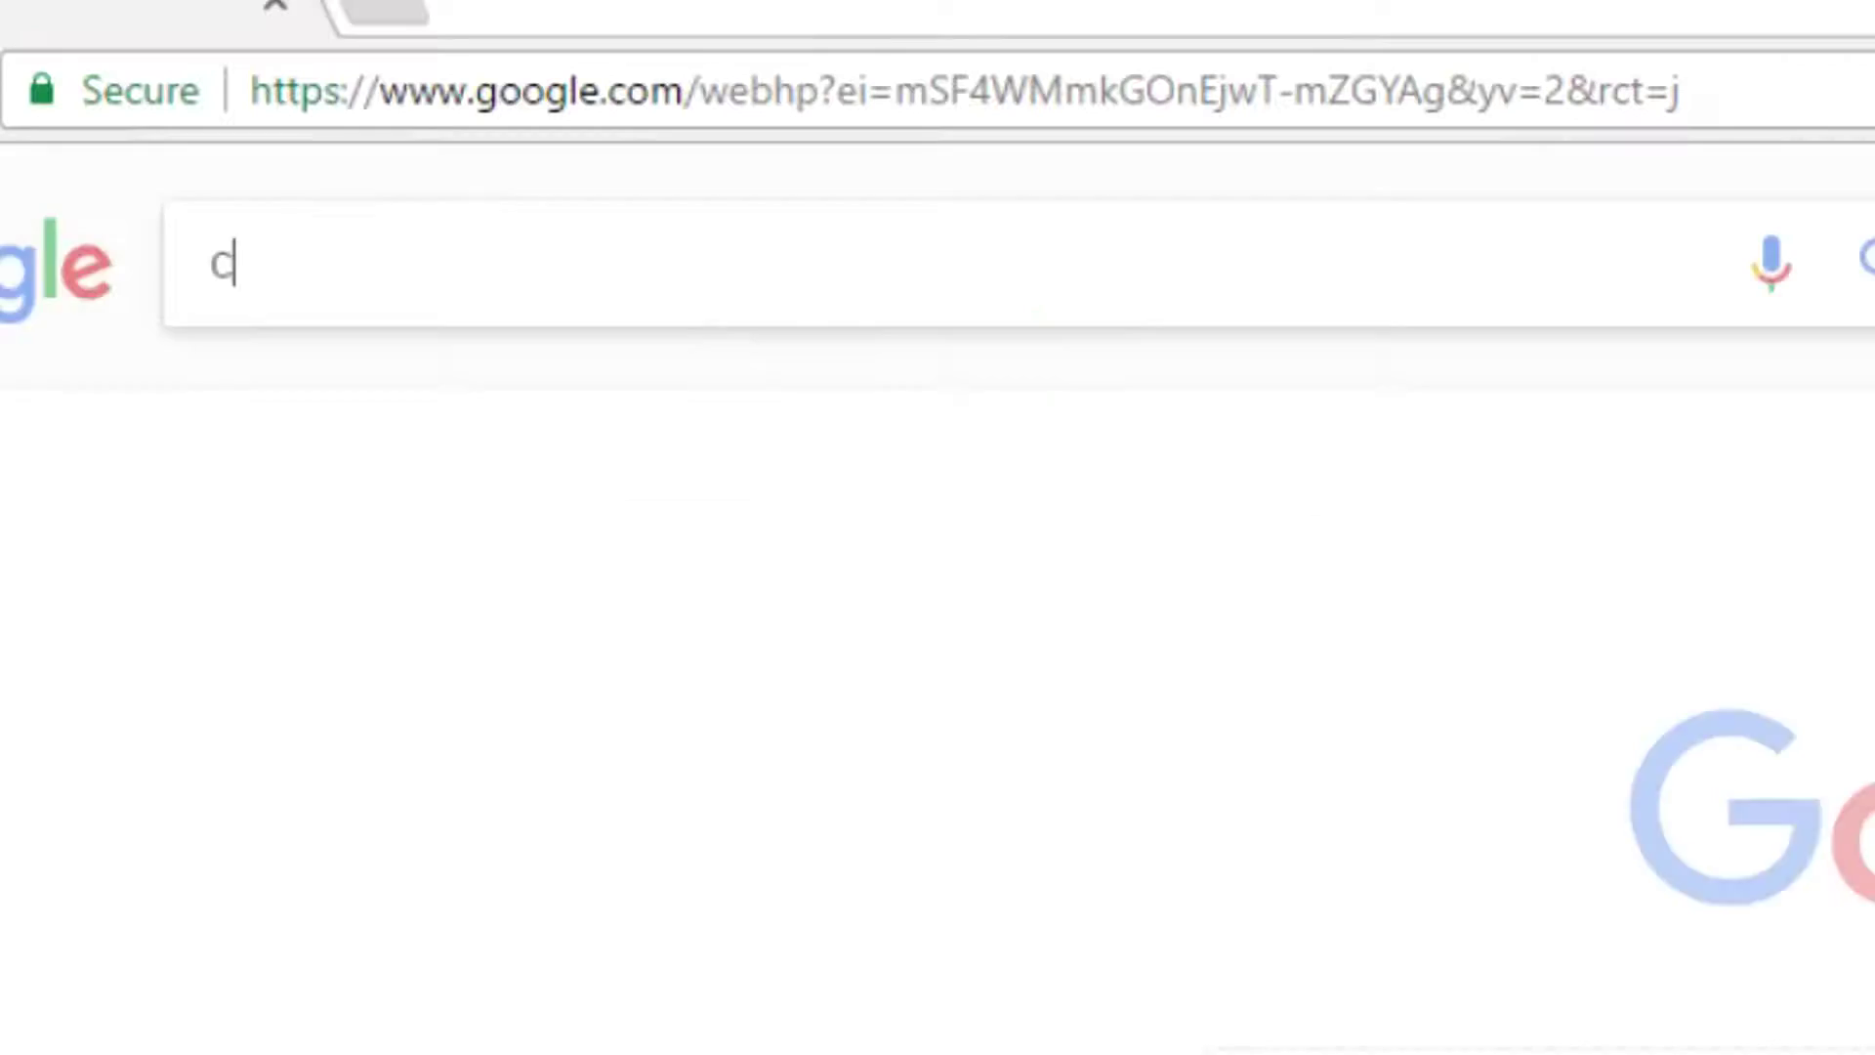
pyautogui.write('crohasit.com')
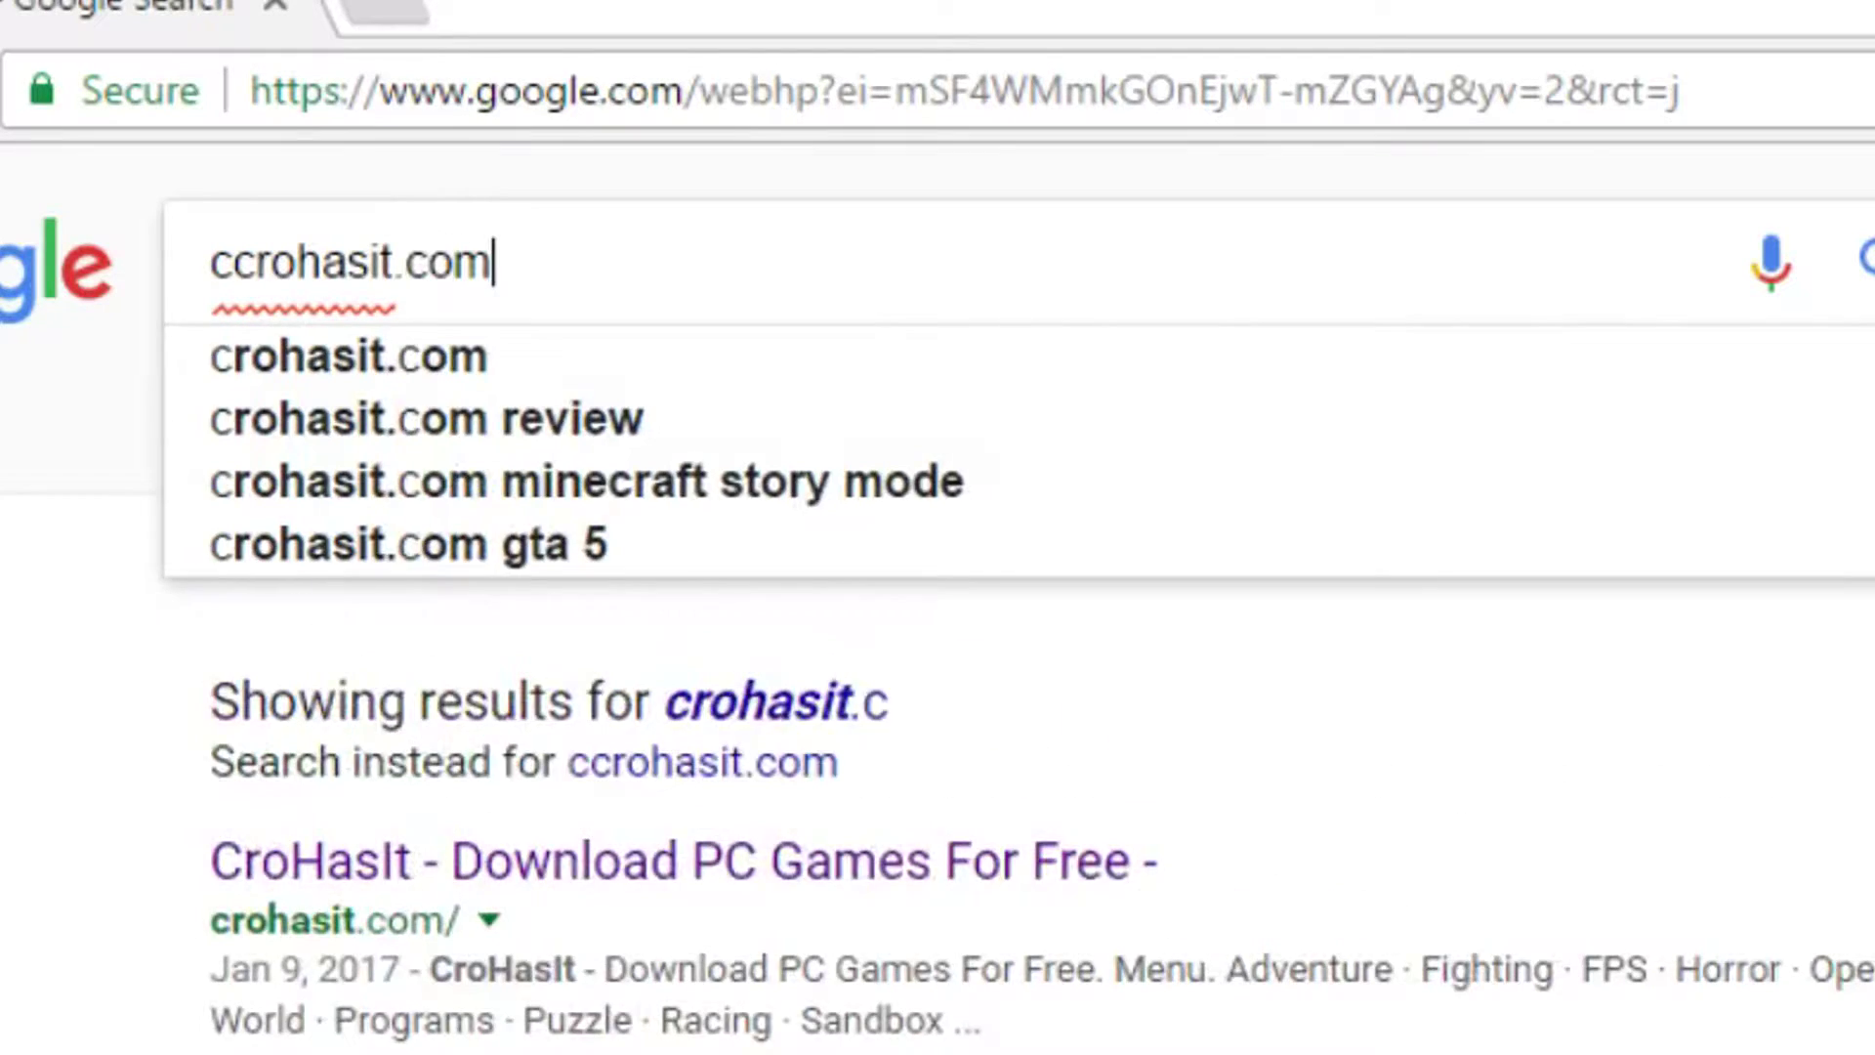
pyautogui.press('Return')
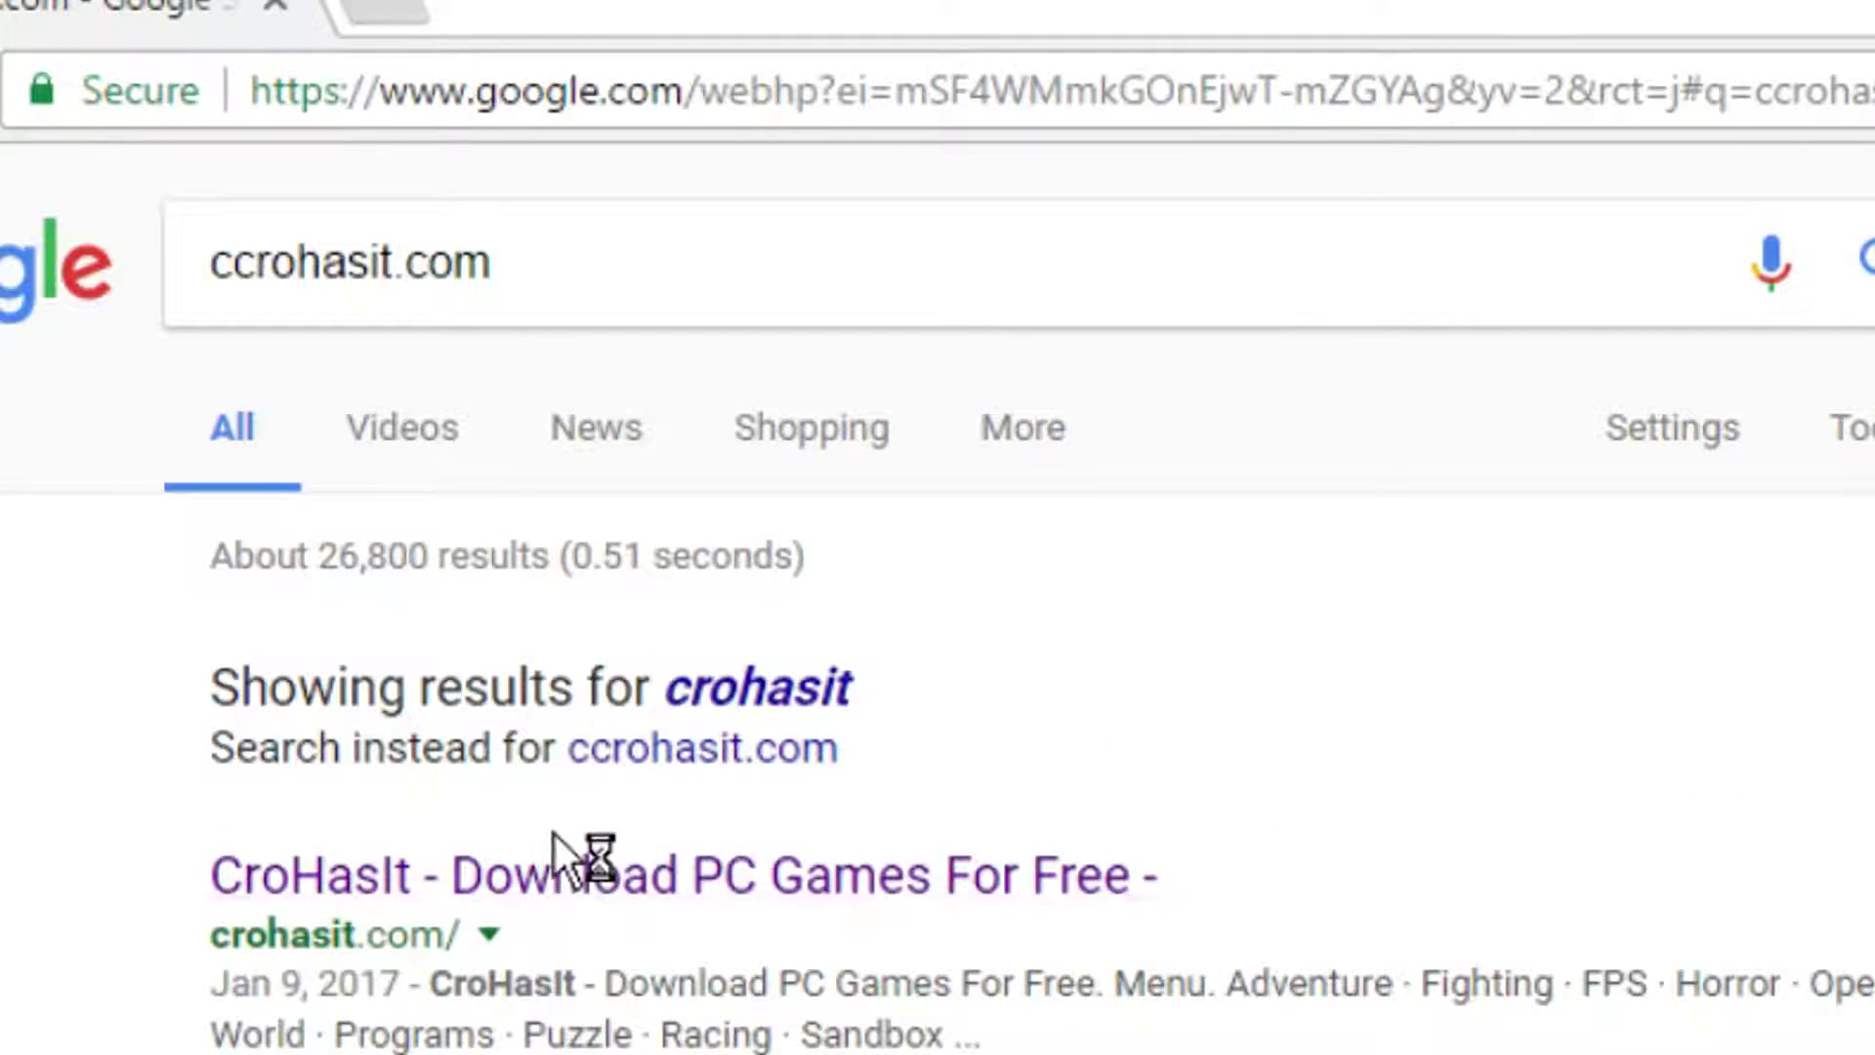
pyautogui.click(581, 860)
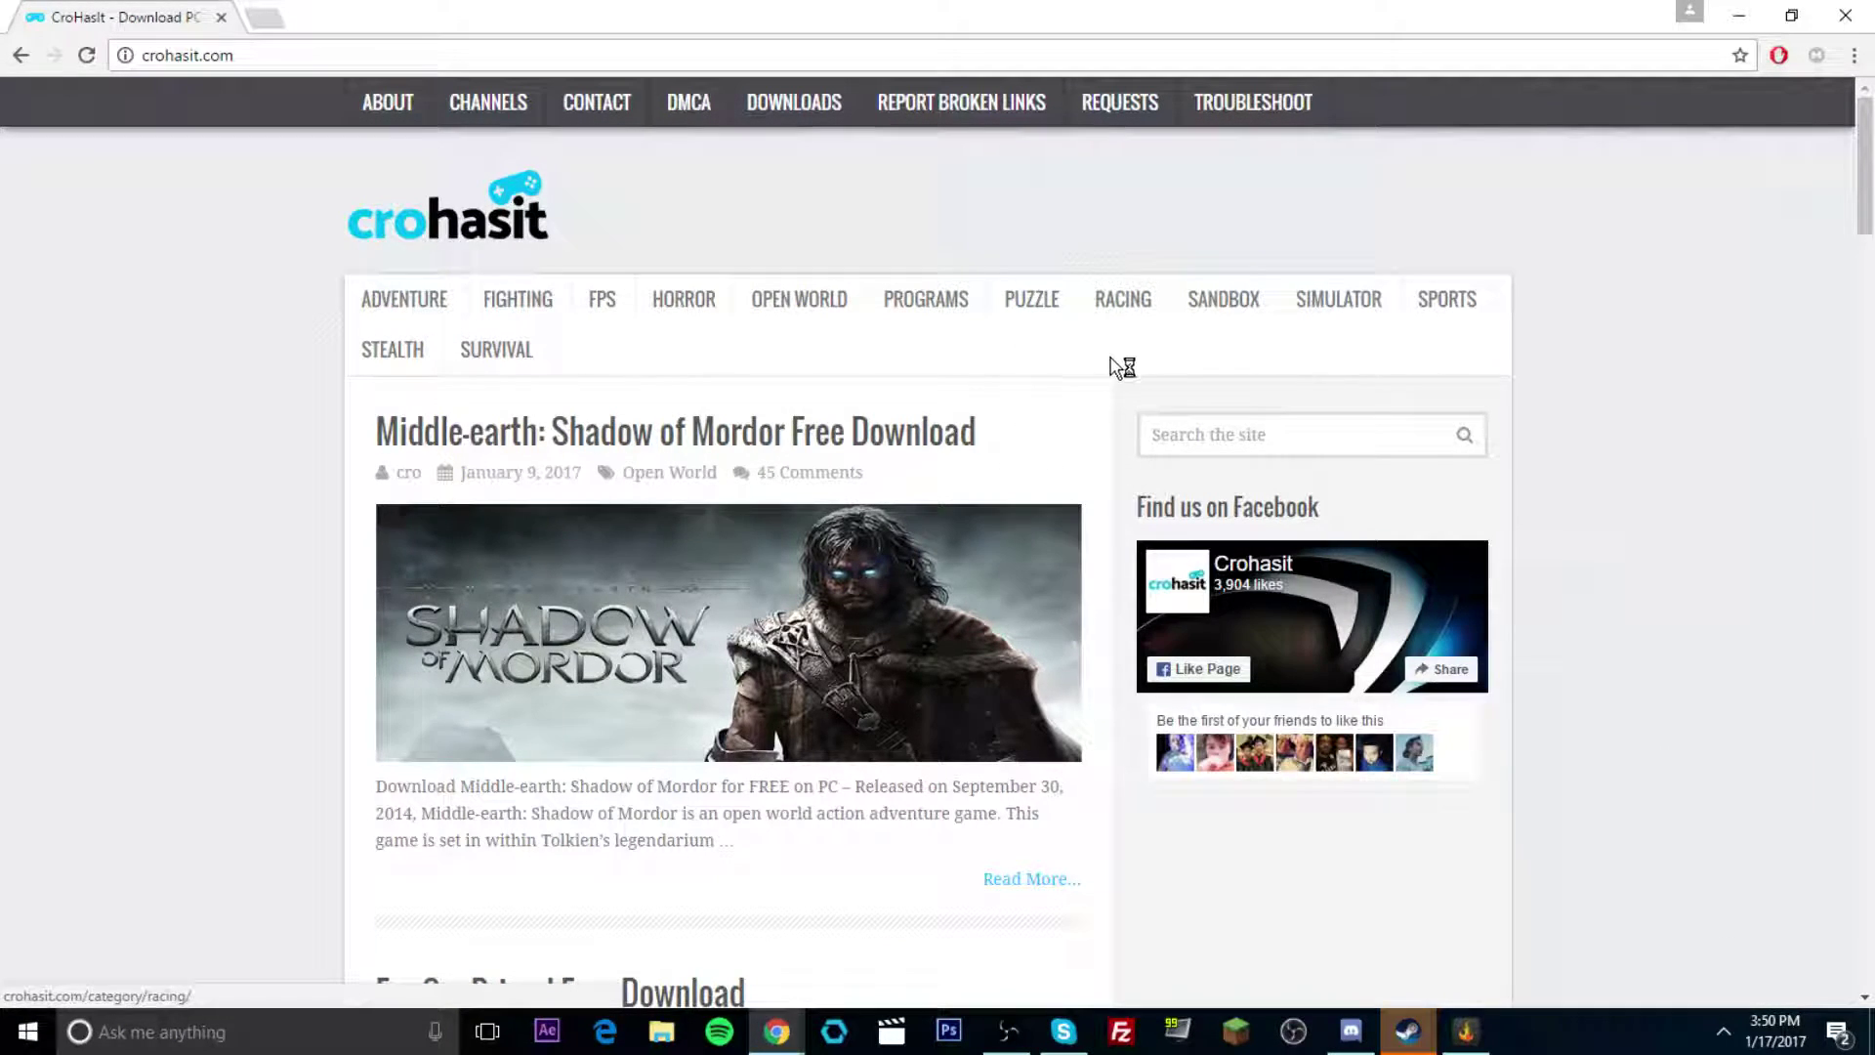
# Go to the CroHasIt site's Channels page
pyautogui.scroll(-3, 918, 537)
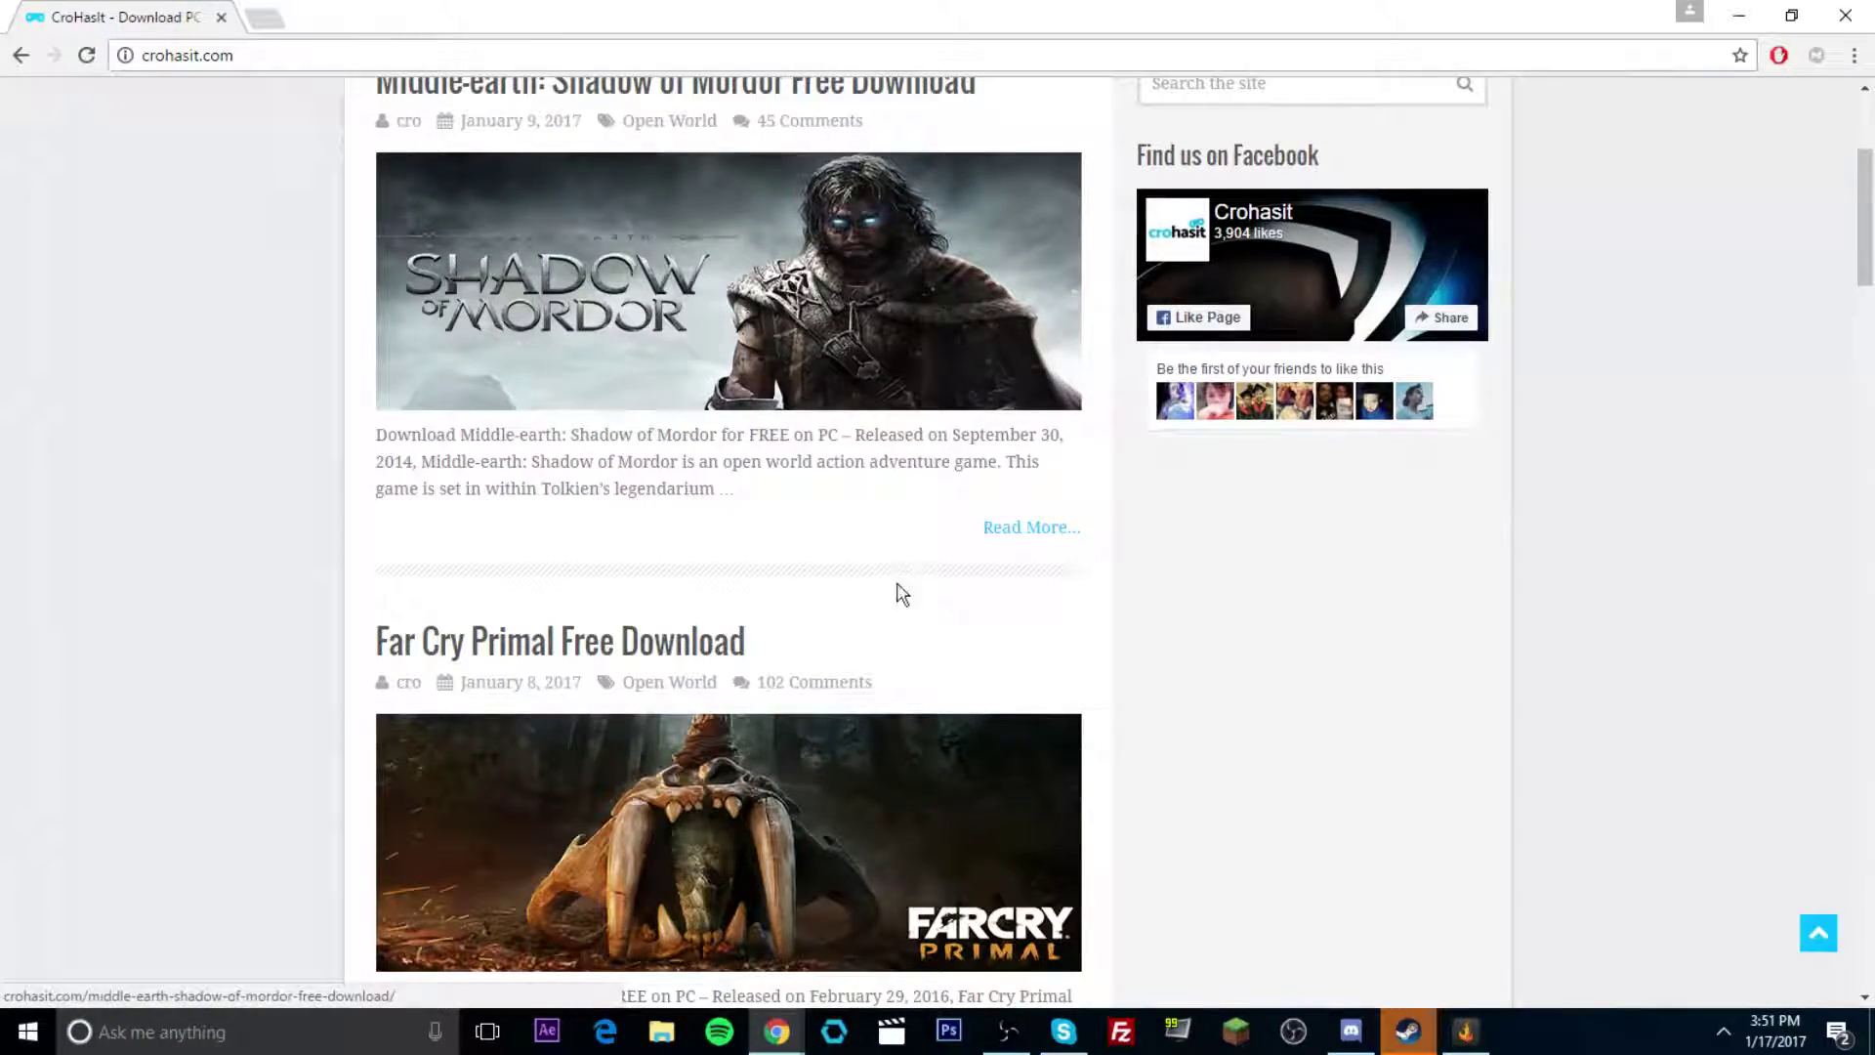
pyautogui.scroll(-5, 904, 762)
pyautogui.scroll(-6, 1514, 820)
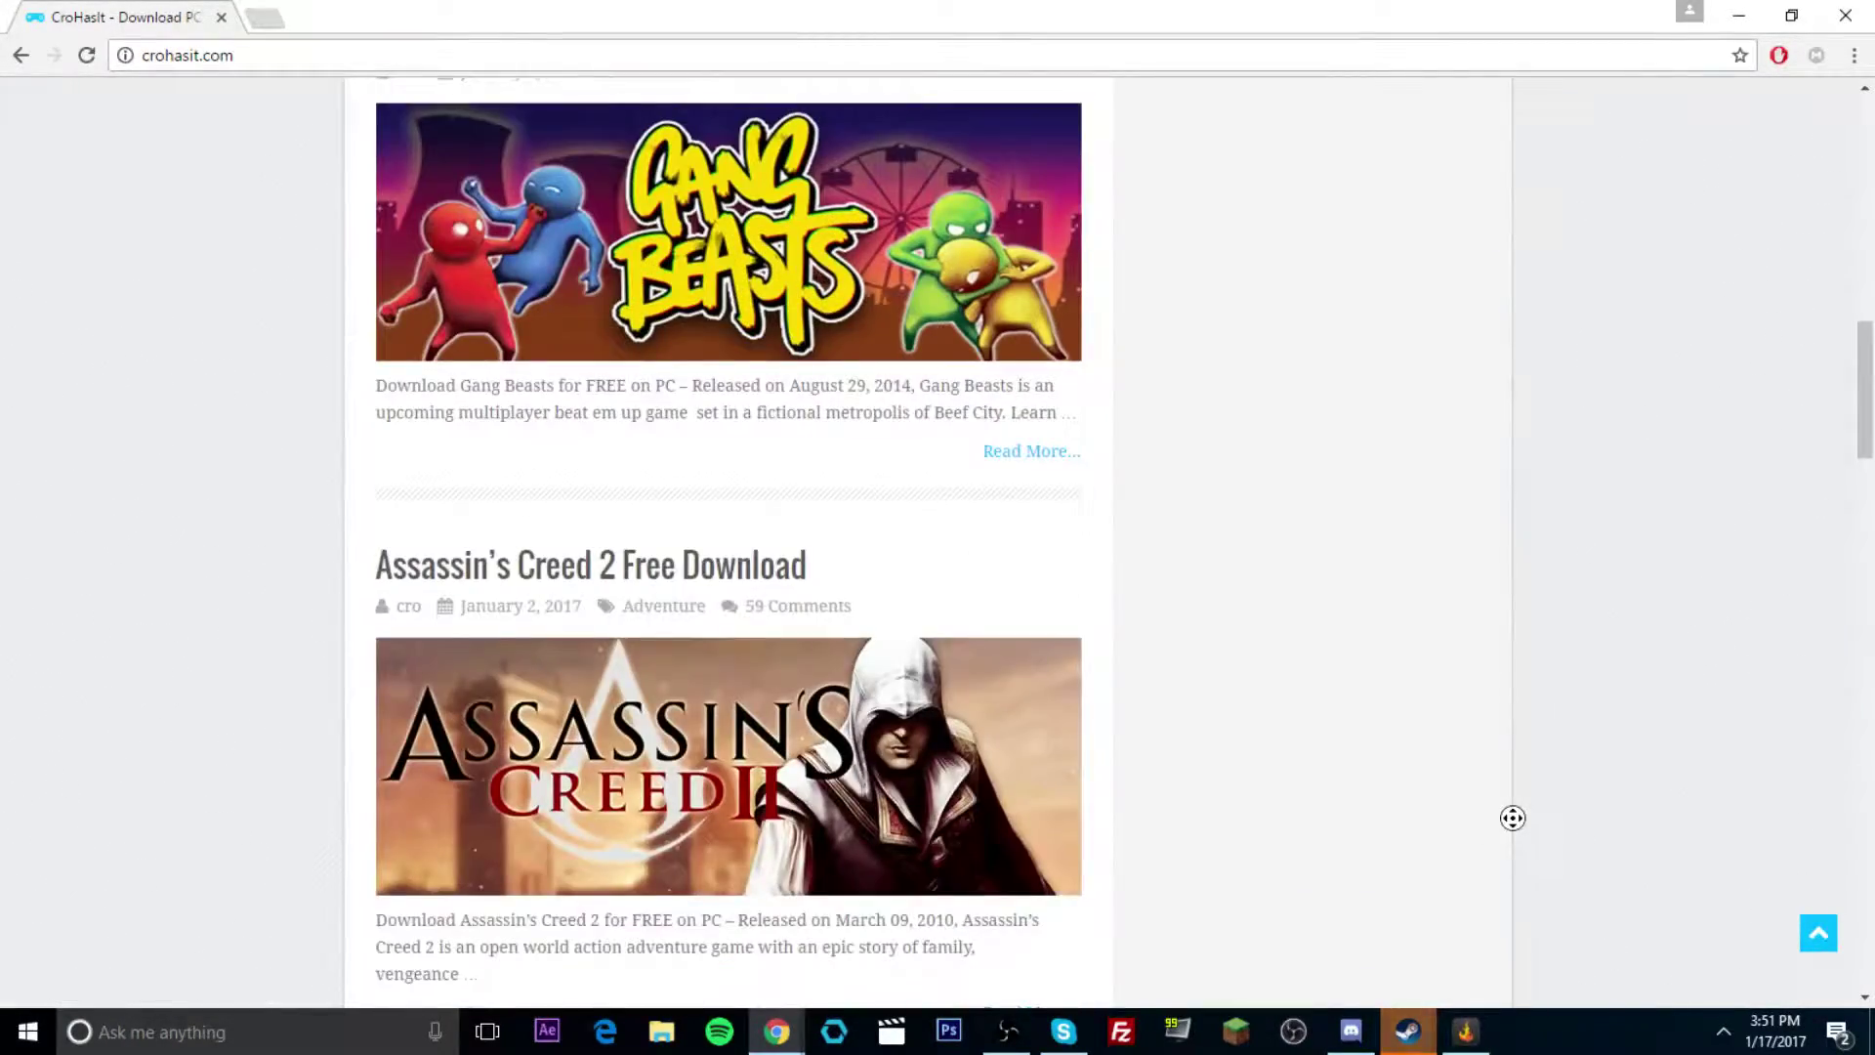
pyautogui.scroll(15, 1162, 449)
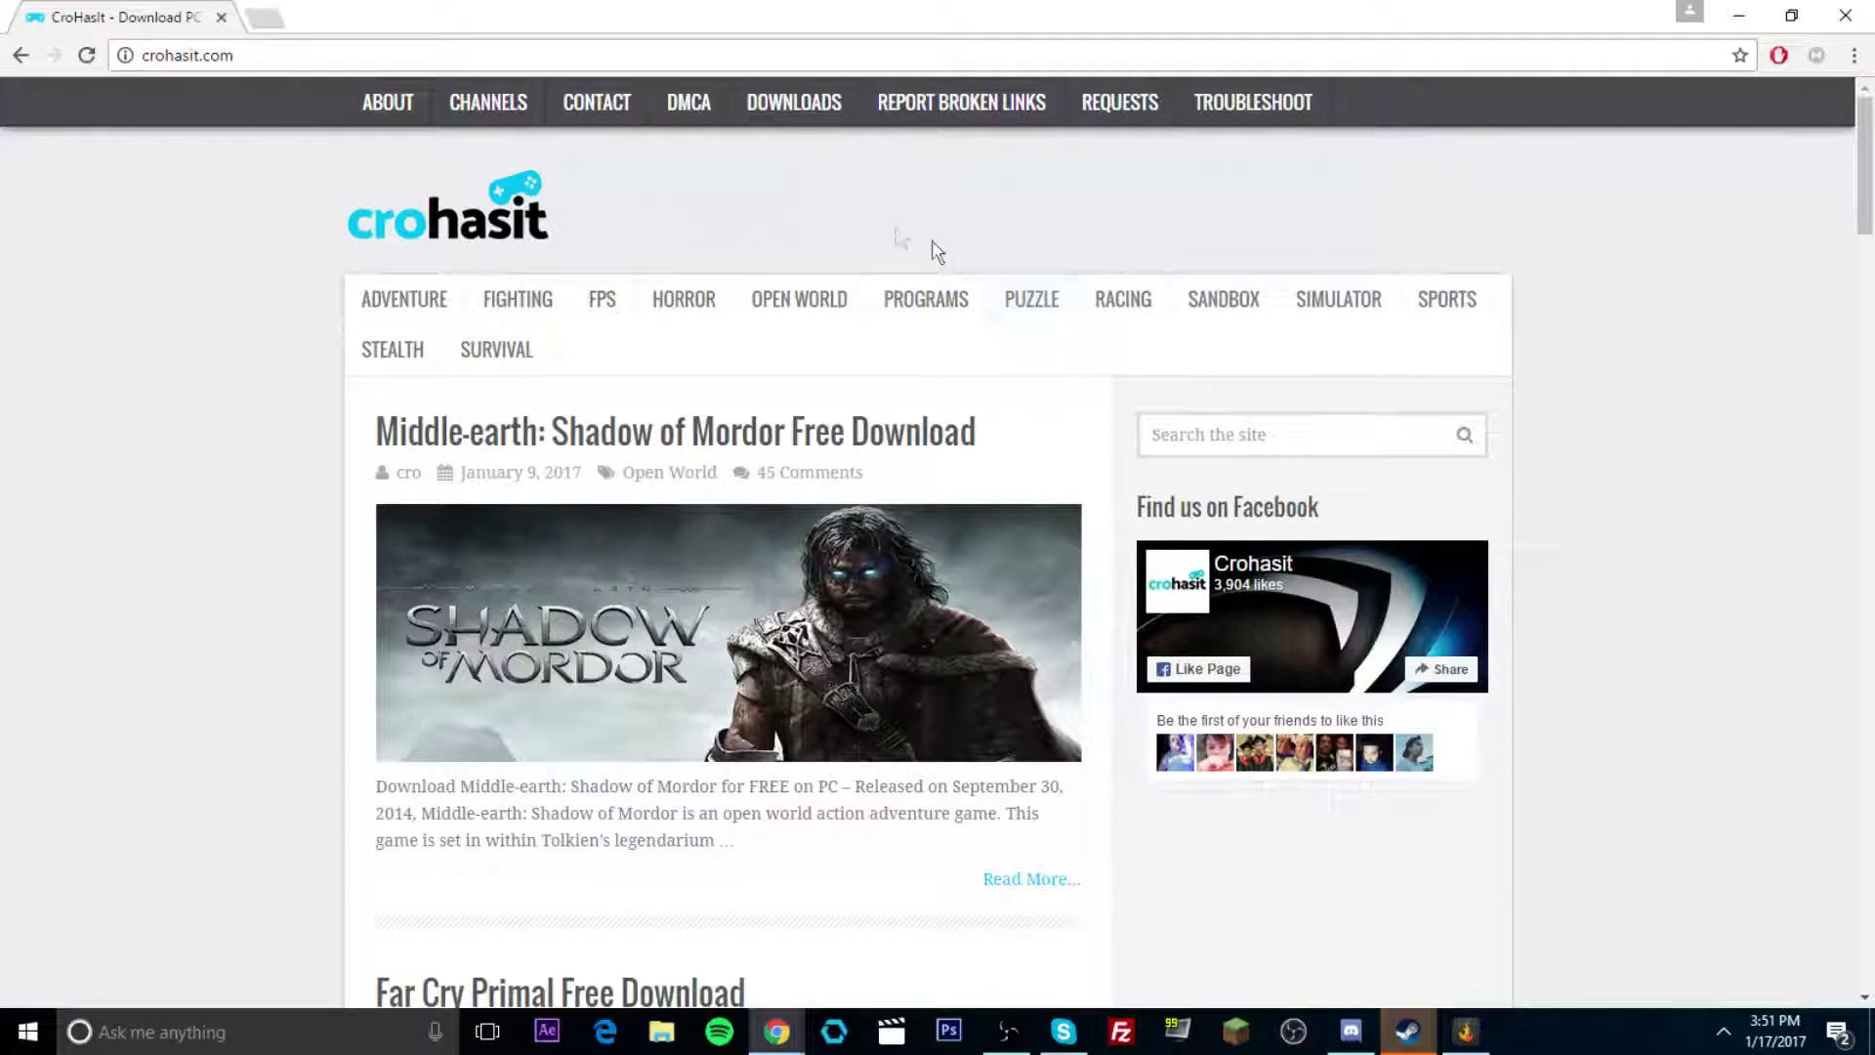
pyautogui.click(476, 121)
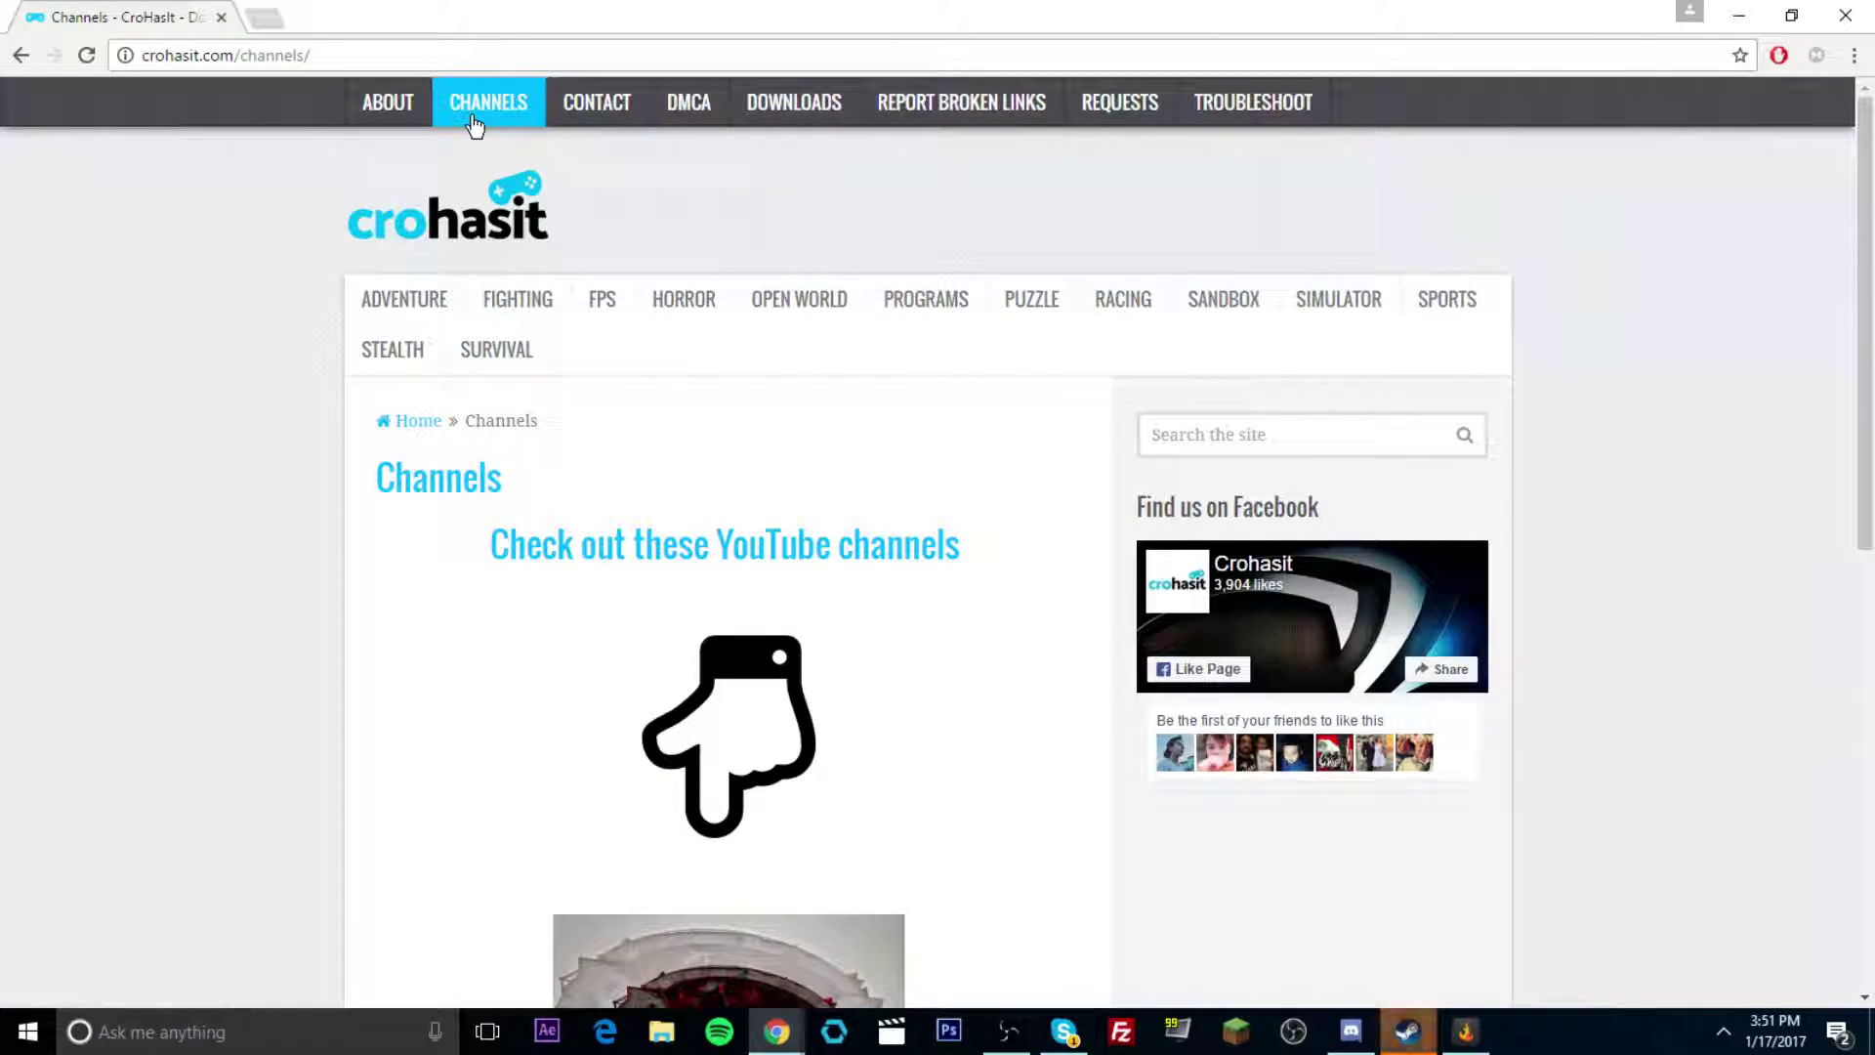
pyautogui.scroll(-5, 459, 562)
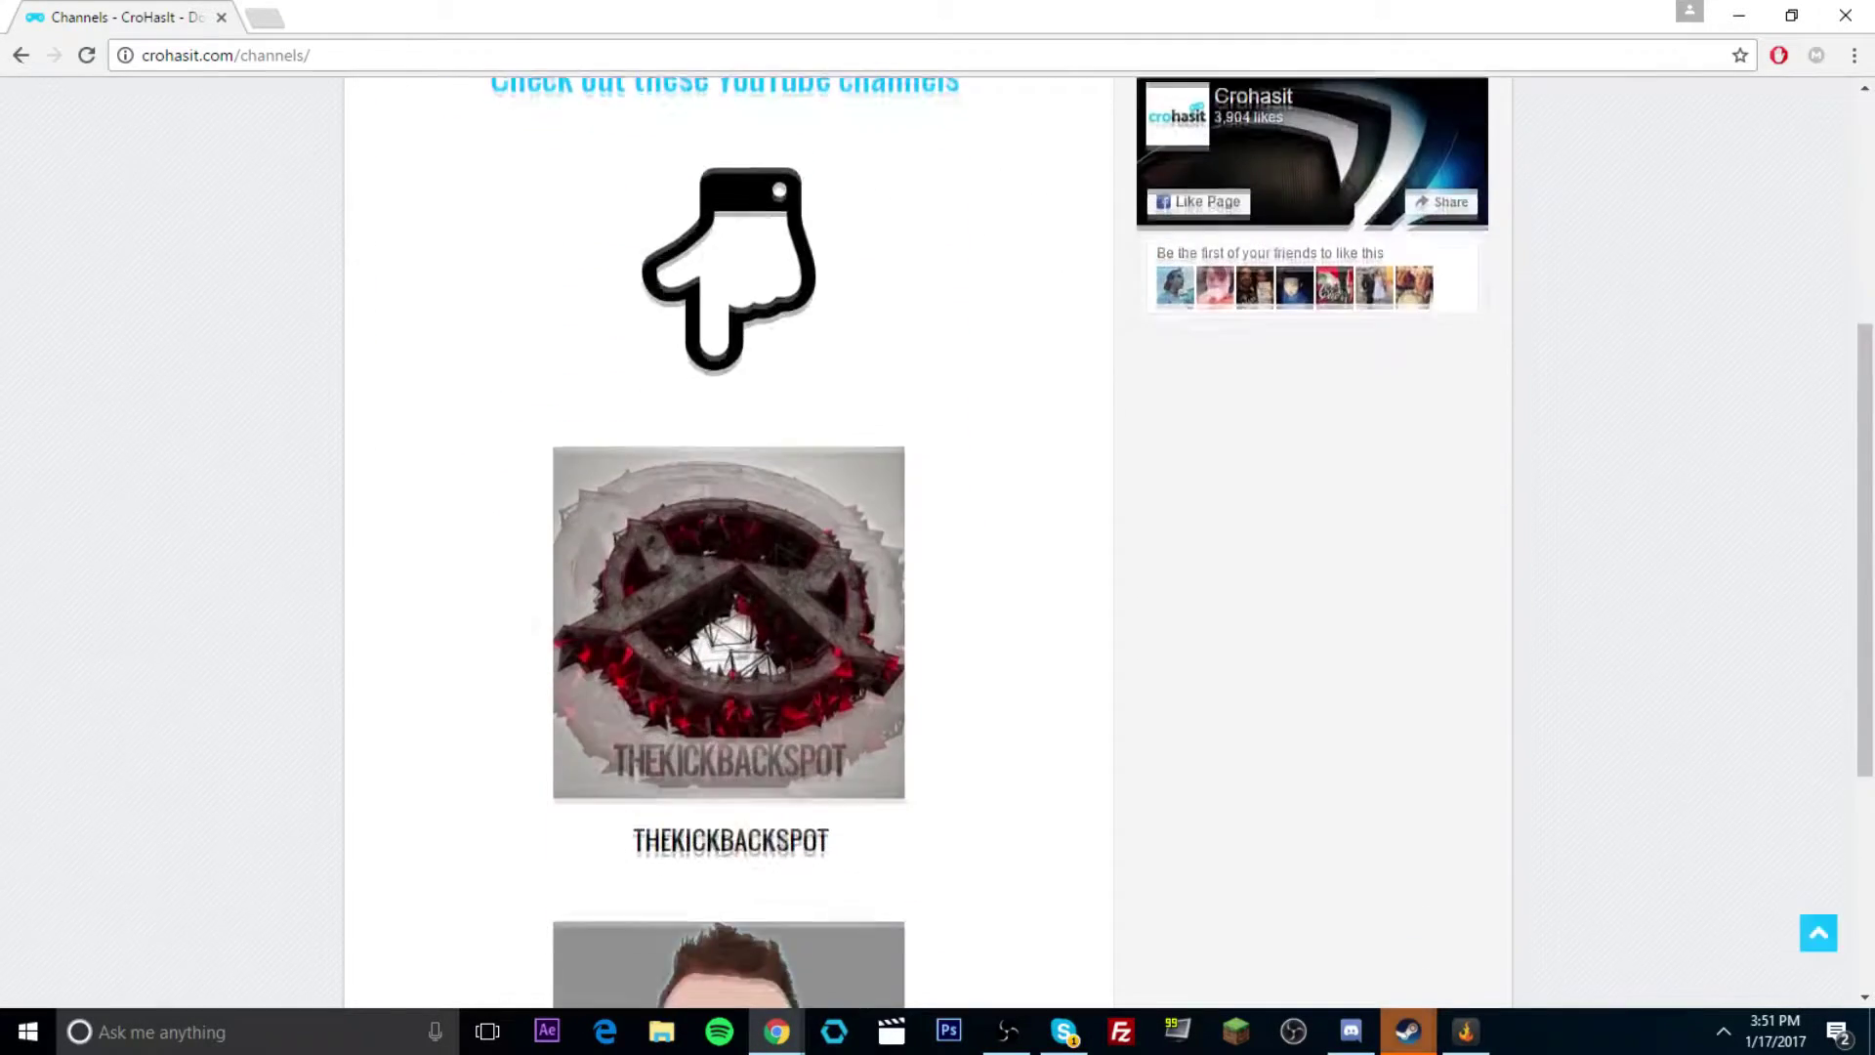
pyautogui.scroll(-4, 167, 557)
pyautogui.middleClick(187, 725)
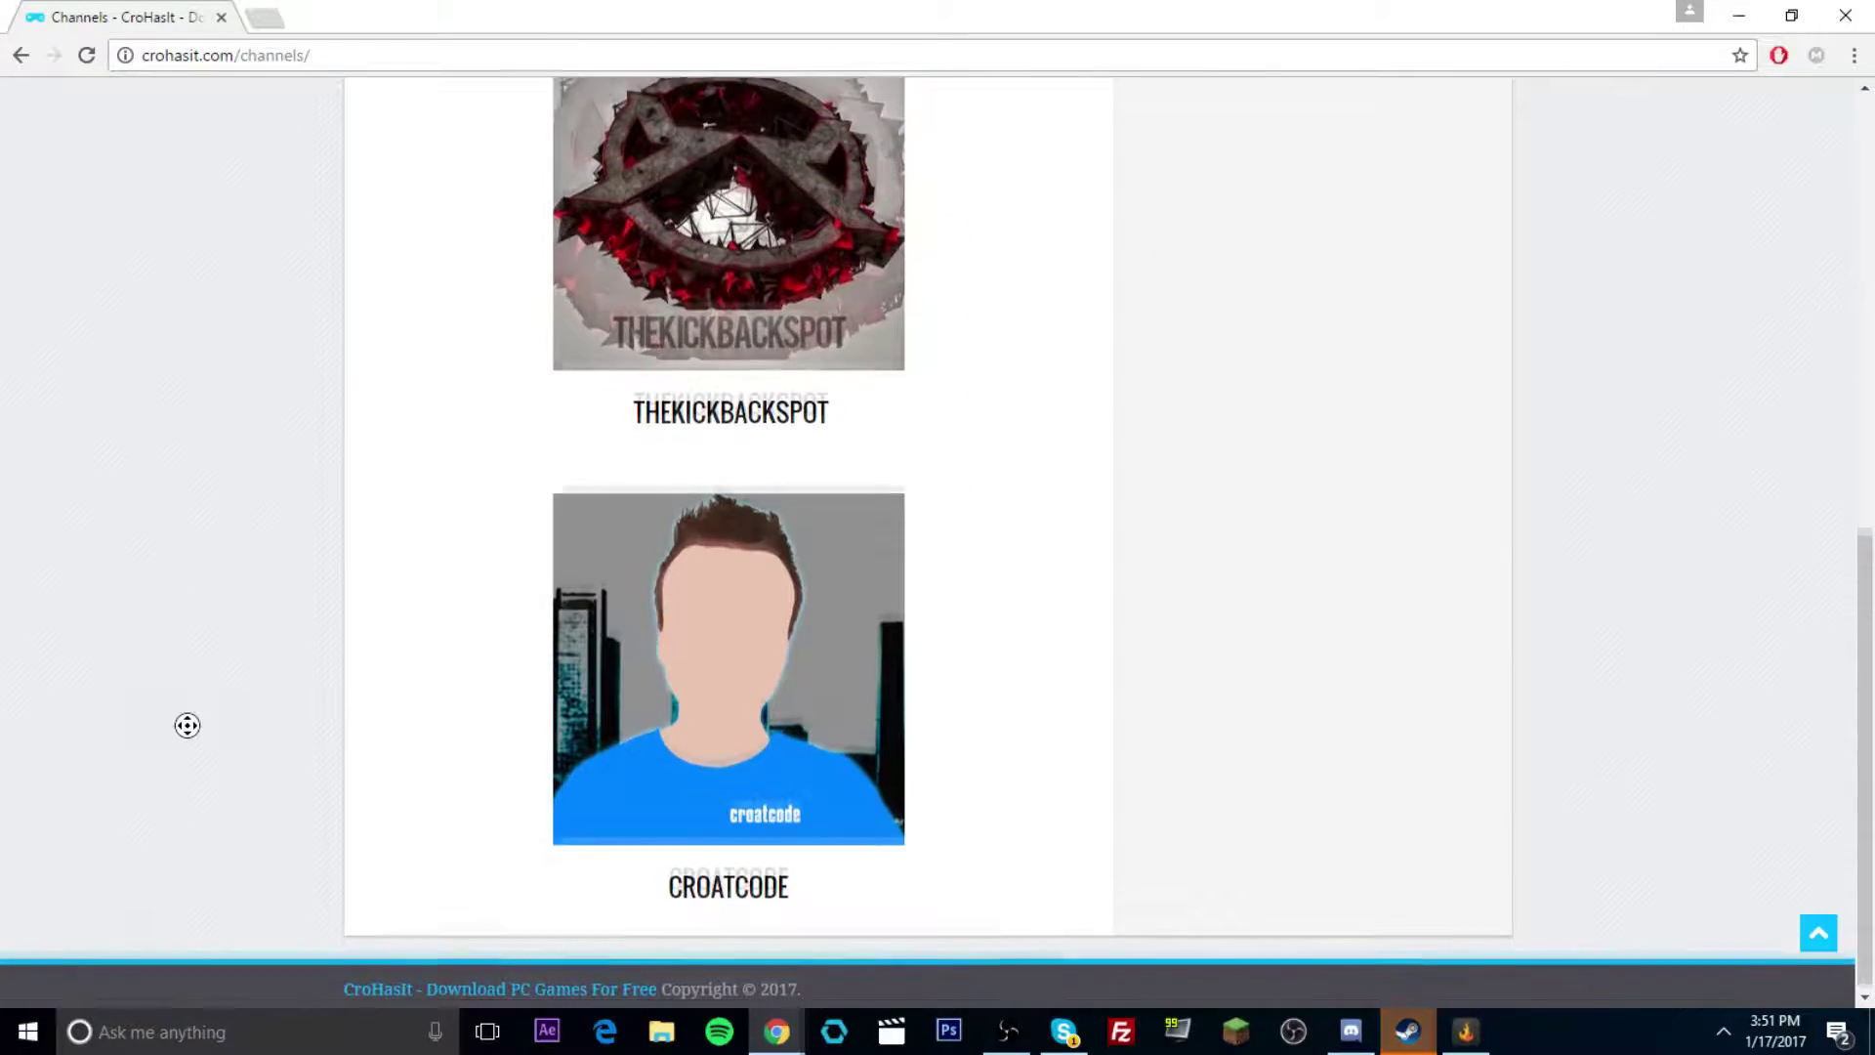
pyautogui.scroll(2, 189, 733)
pyautogui.scroll(4, 225, 733)
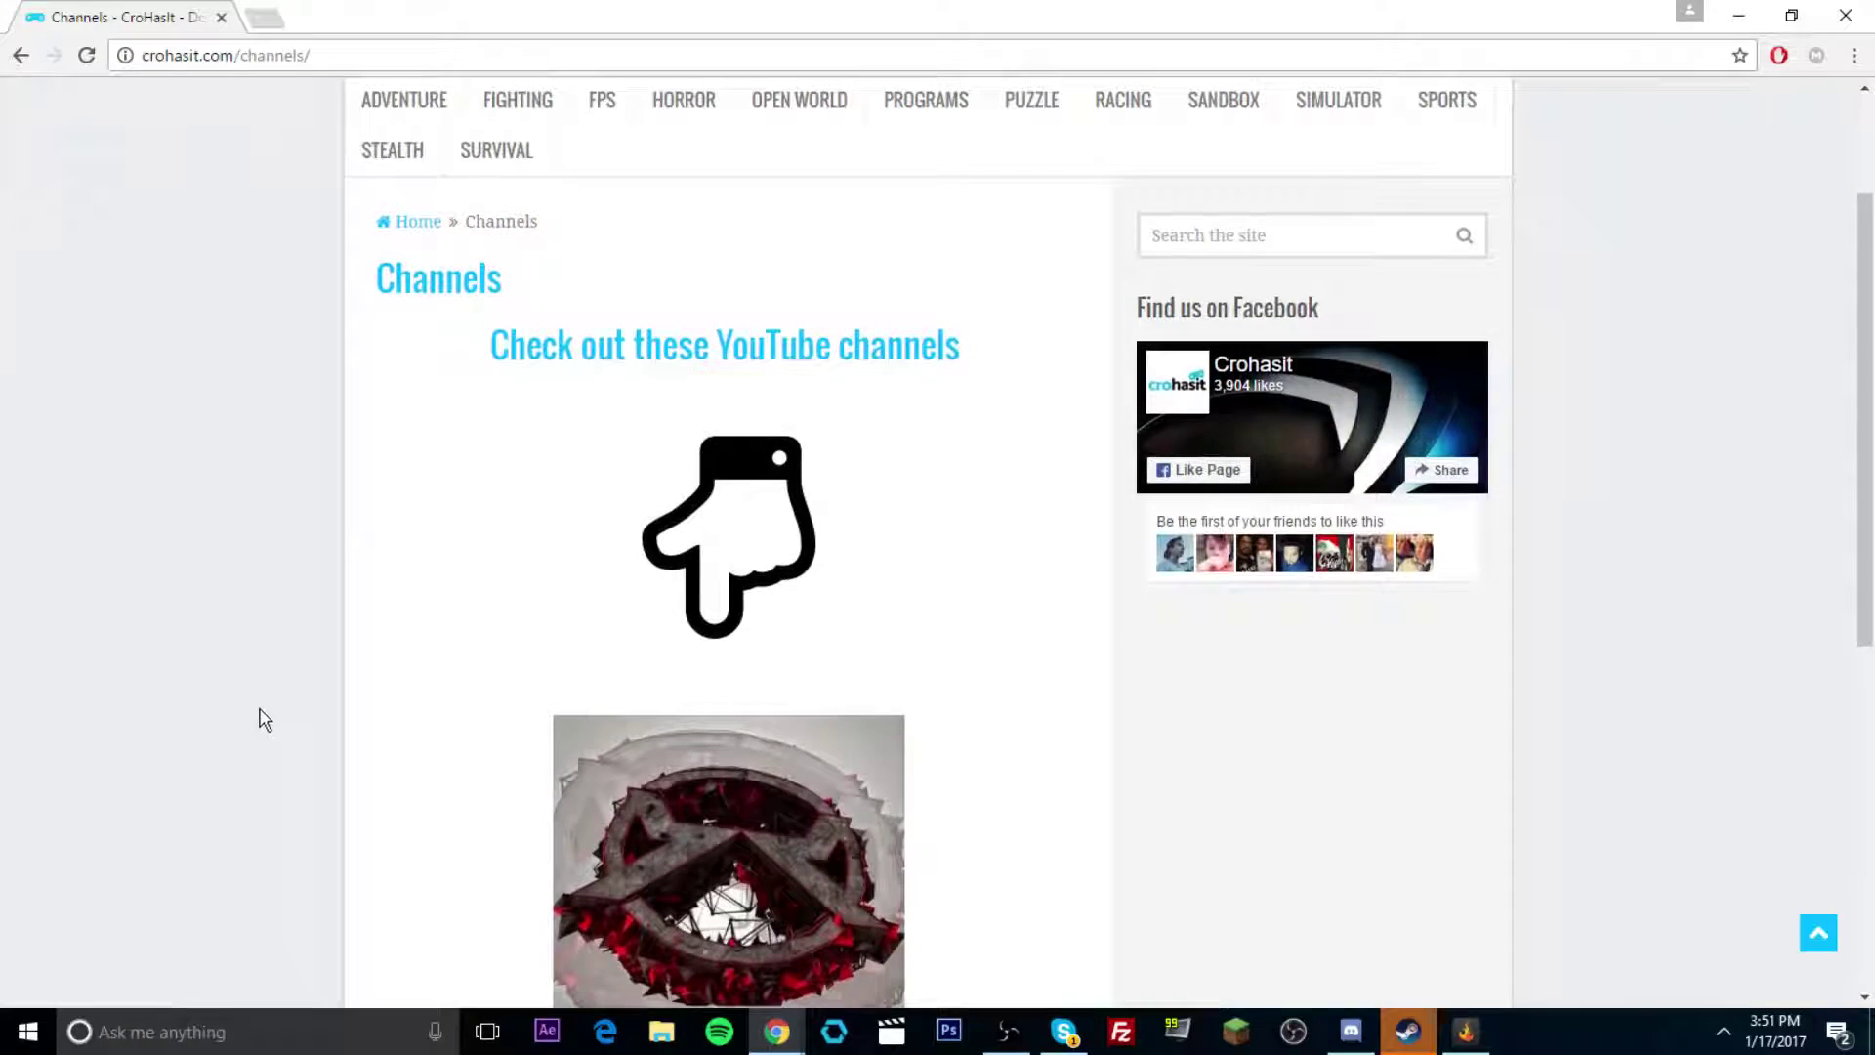
pyautogui.scroll(-7, 279, 664)
pyautogui.middleClick(289, 569)
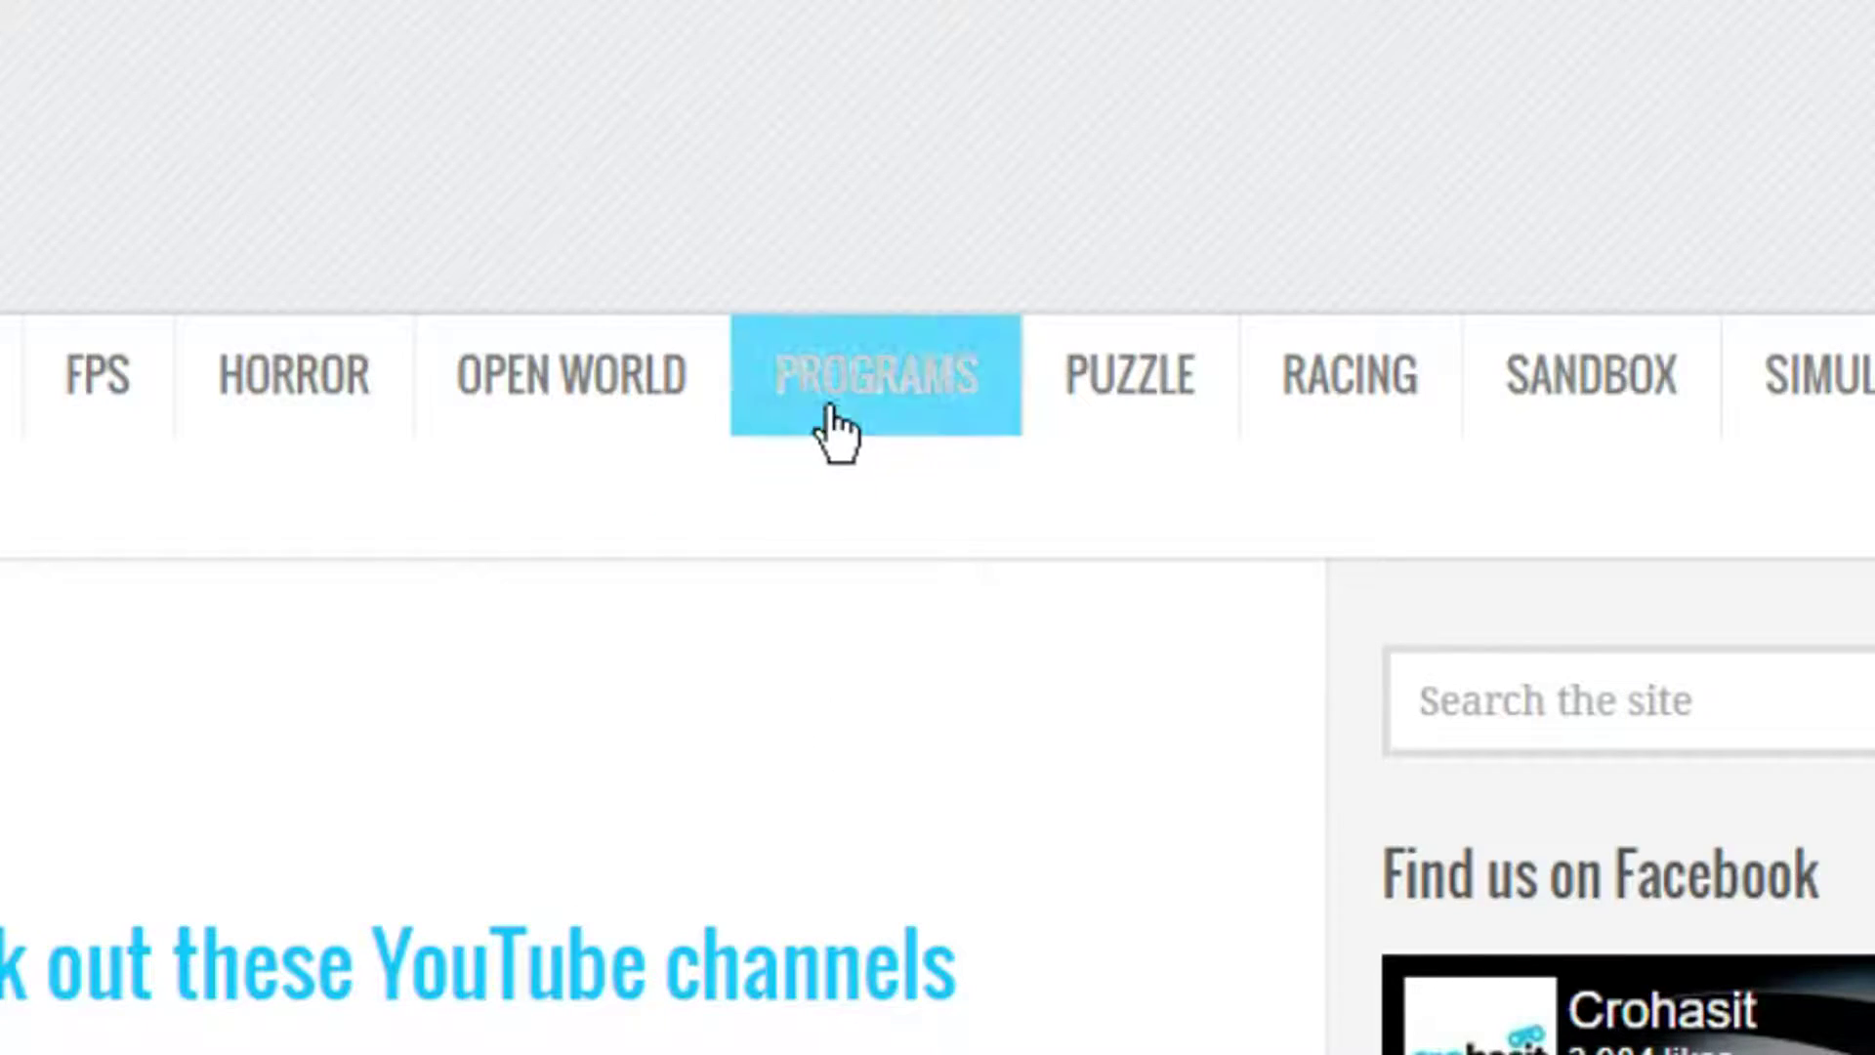
# From the Programs category, open 'Sony Vegas Pro 14 Free Download' and scroll to its Download buttons
pyautogui.click(820, 369)
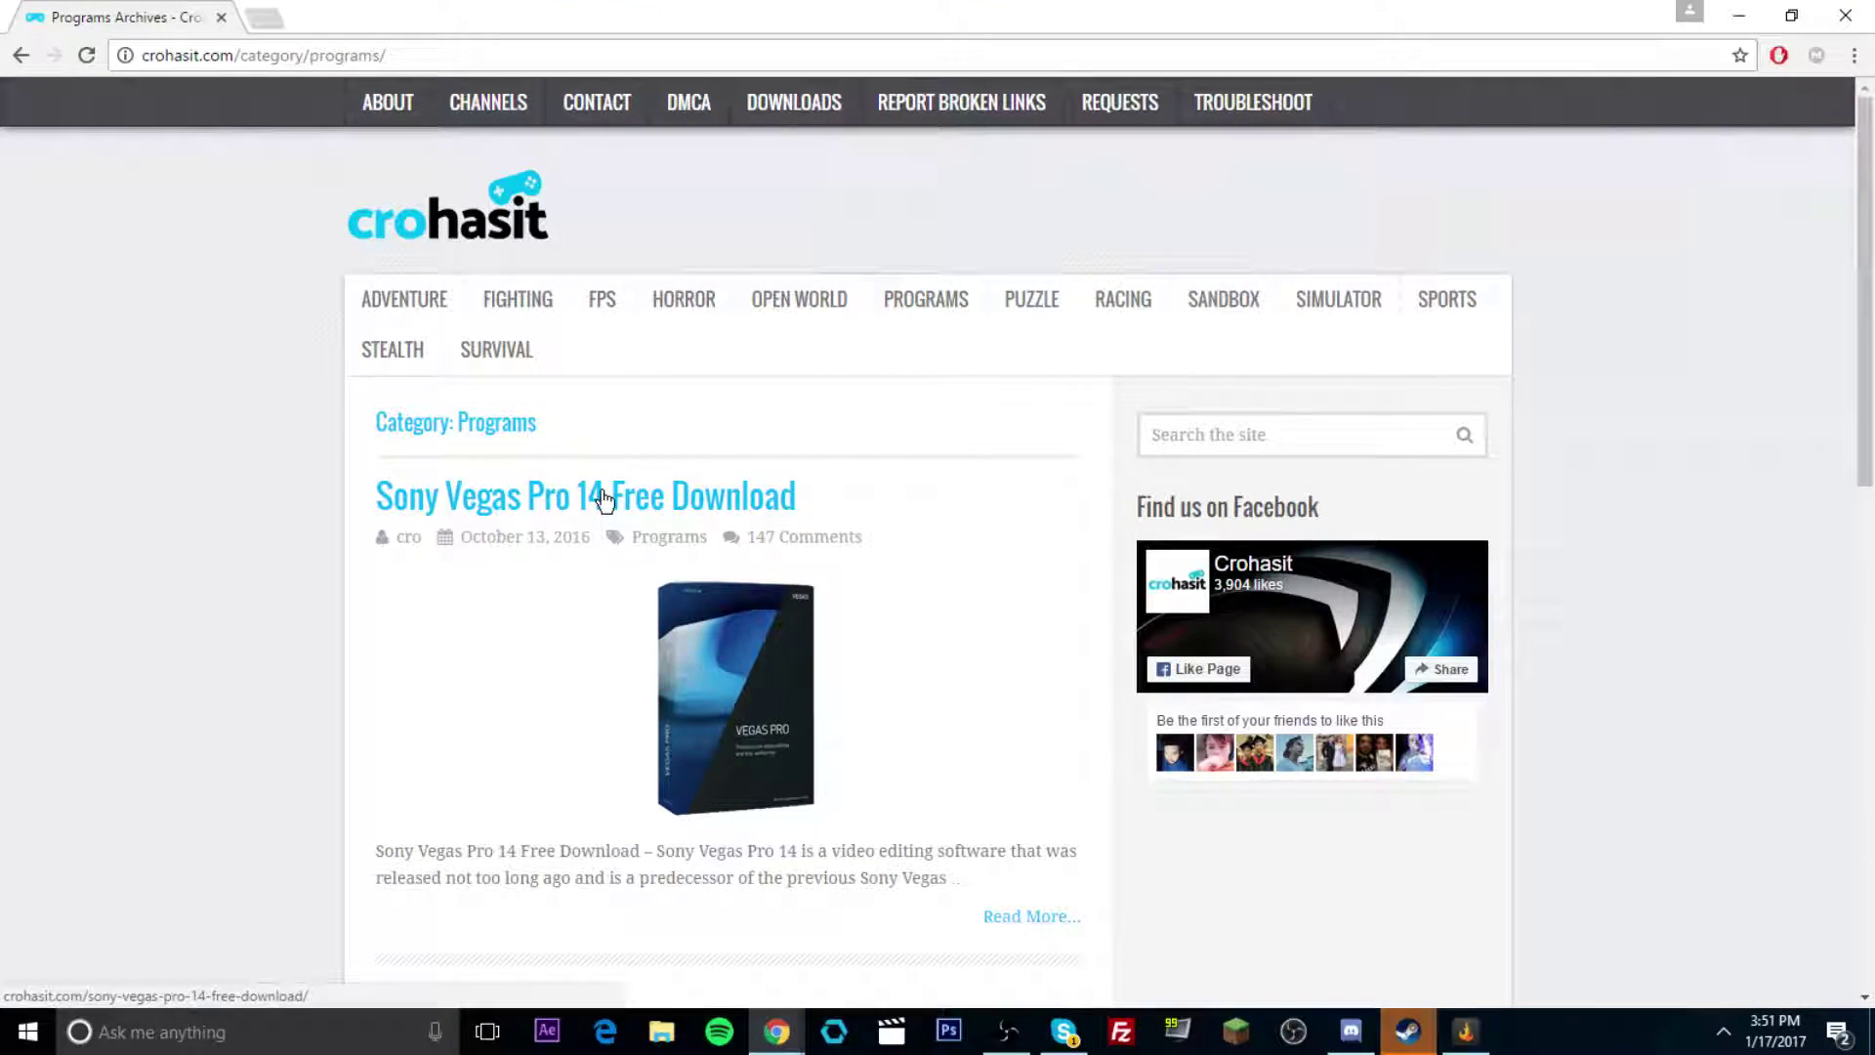
pyautogui.scroll(-5, 668, 474)
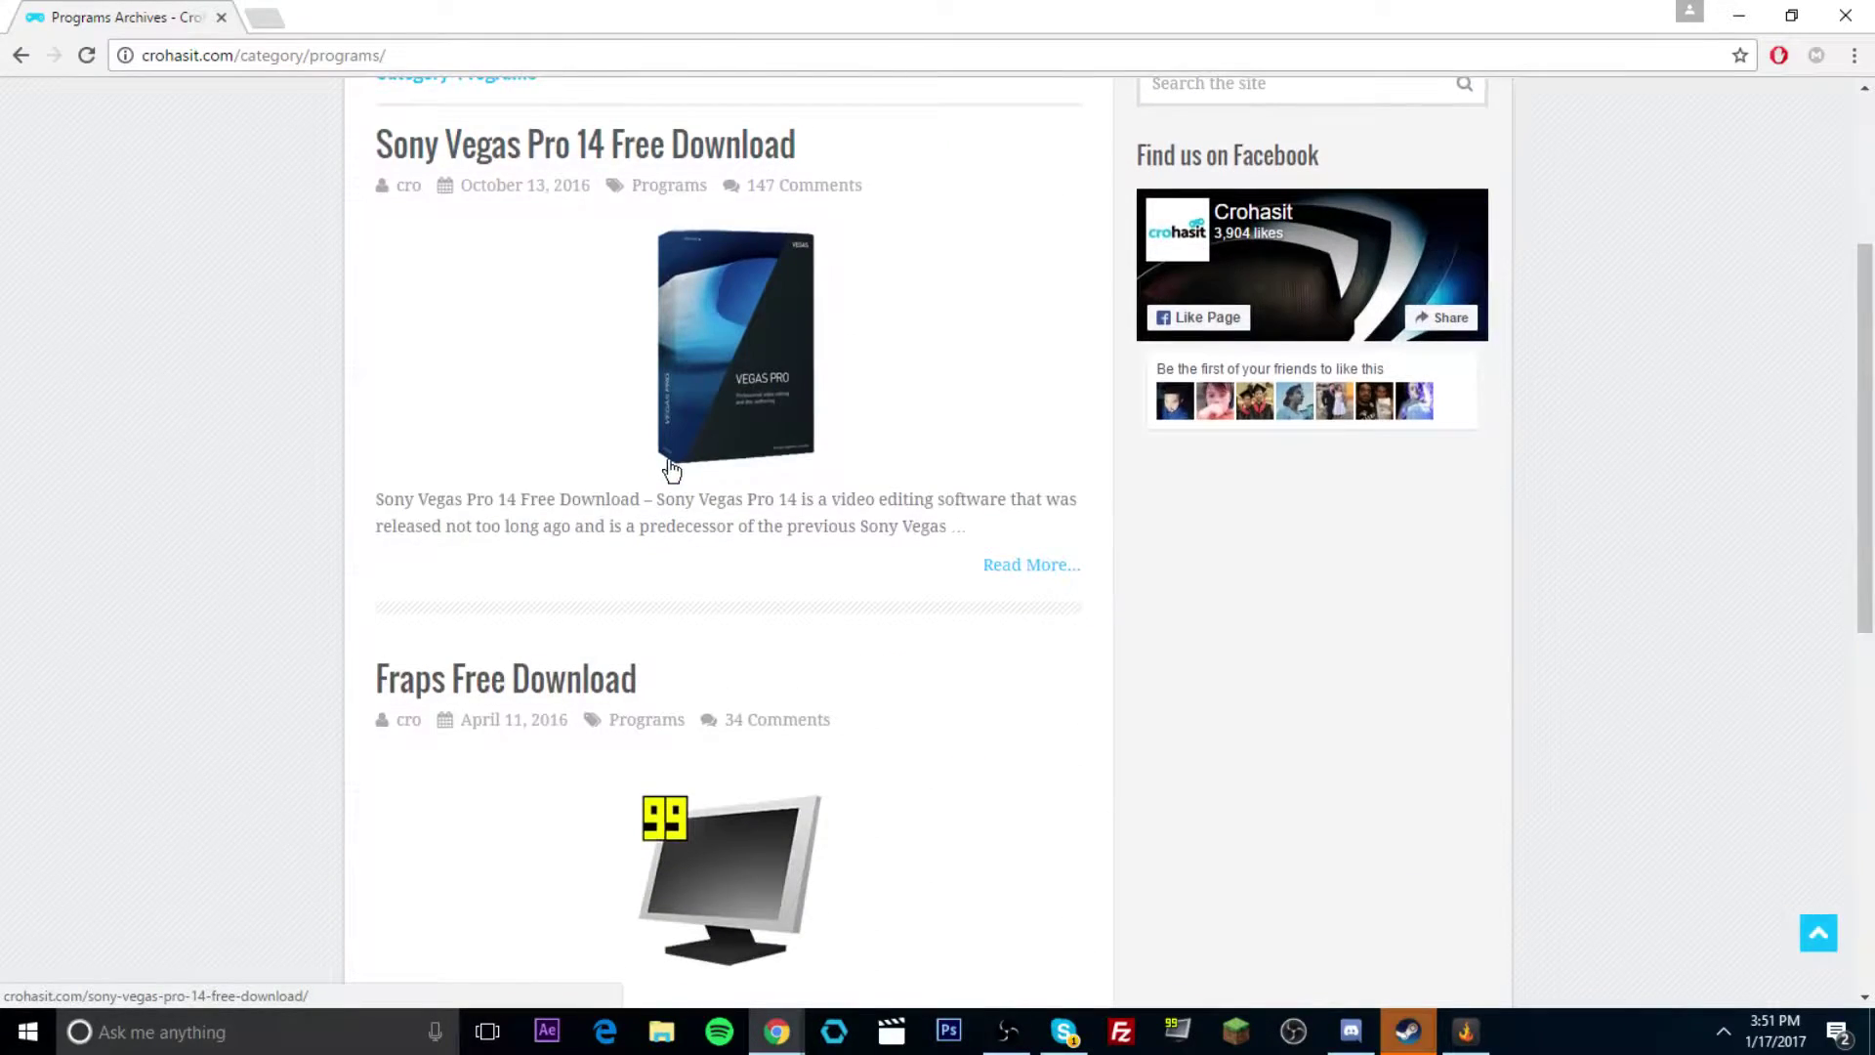
pyautogui.scroll(-8, 566, 562)
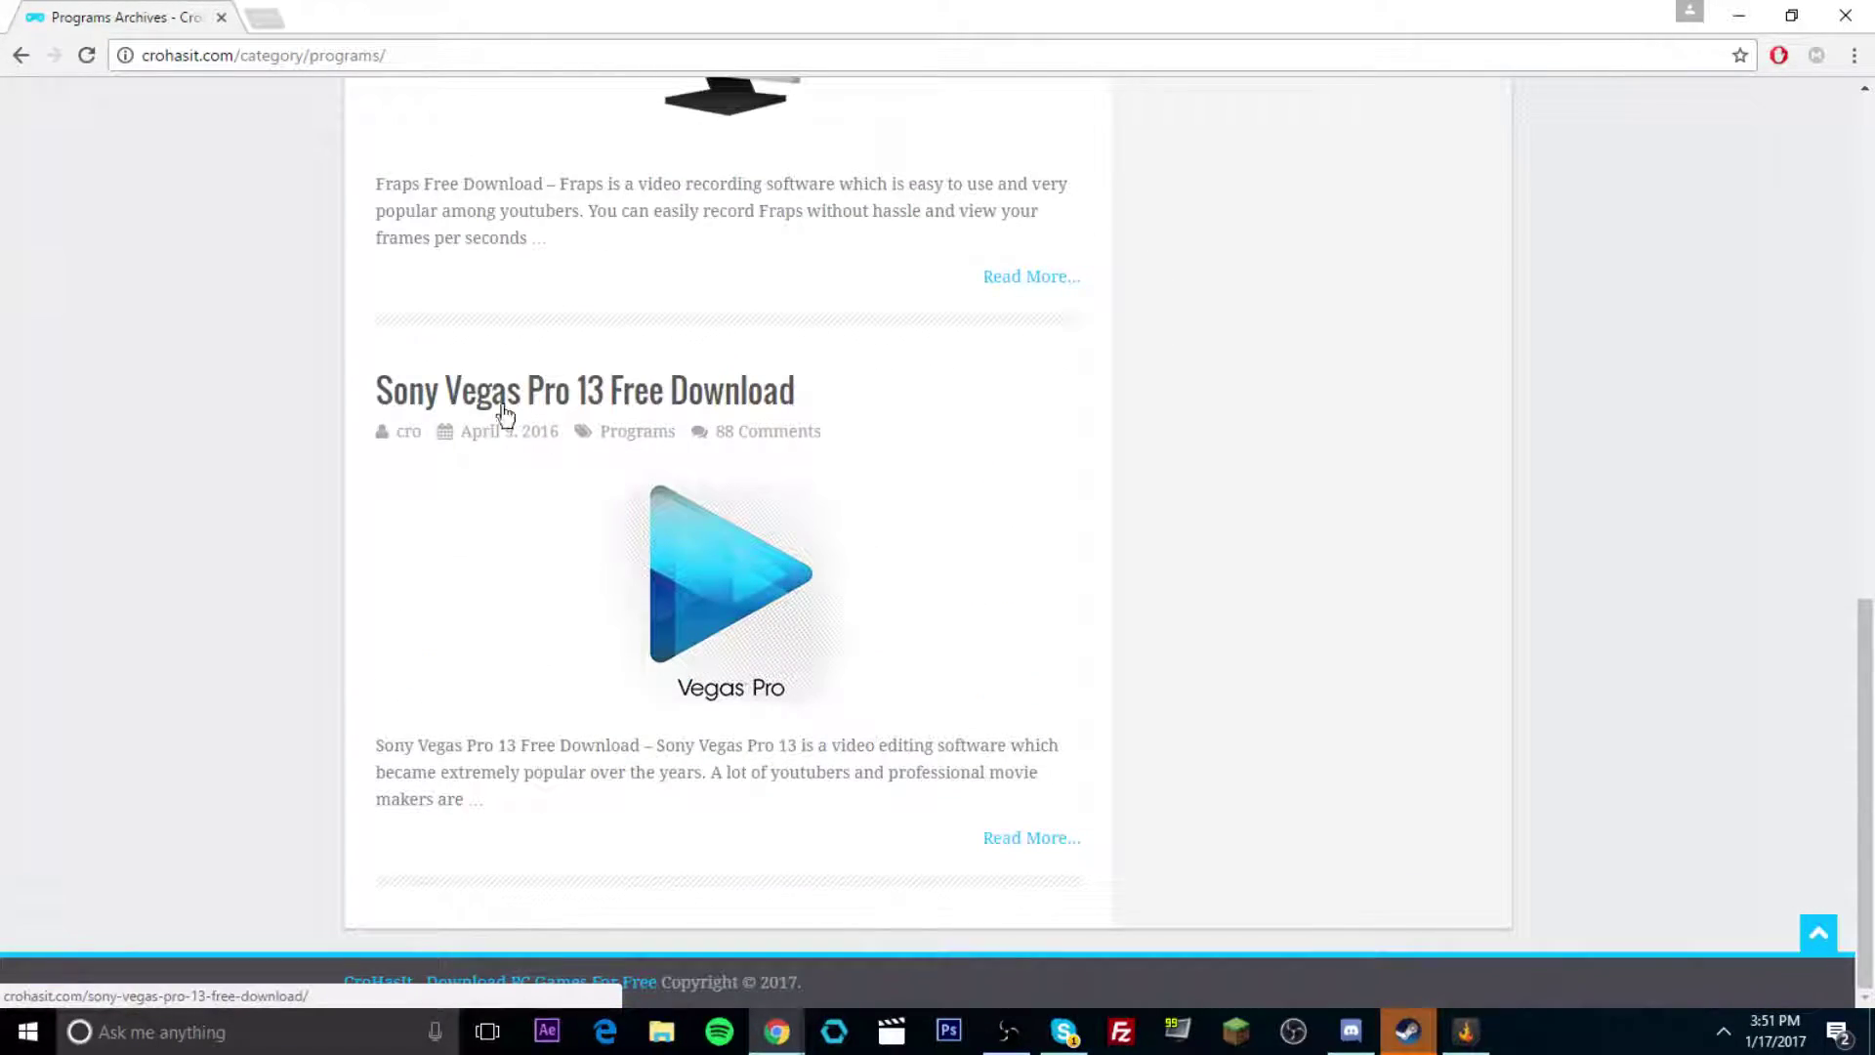
pyautogui.scroll(12, 1147, 485)
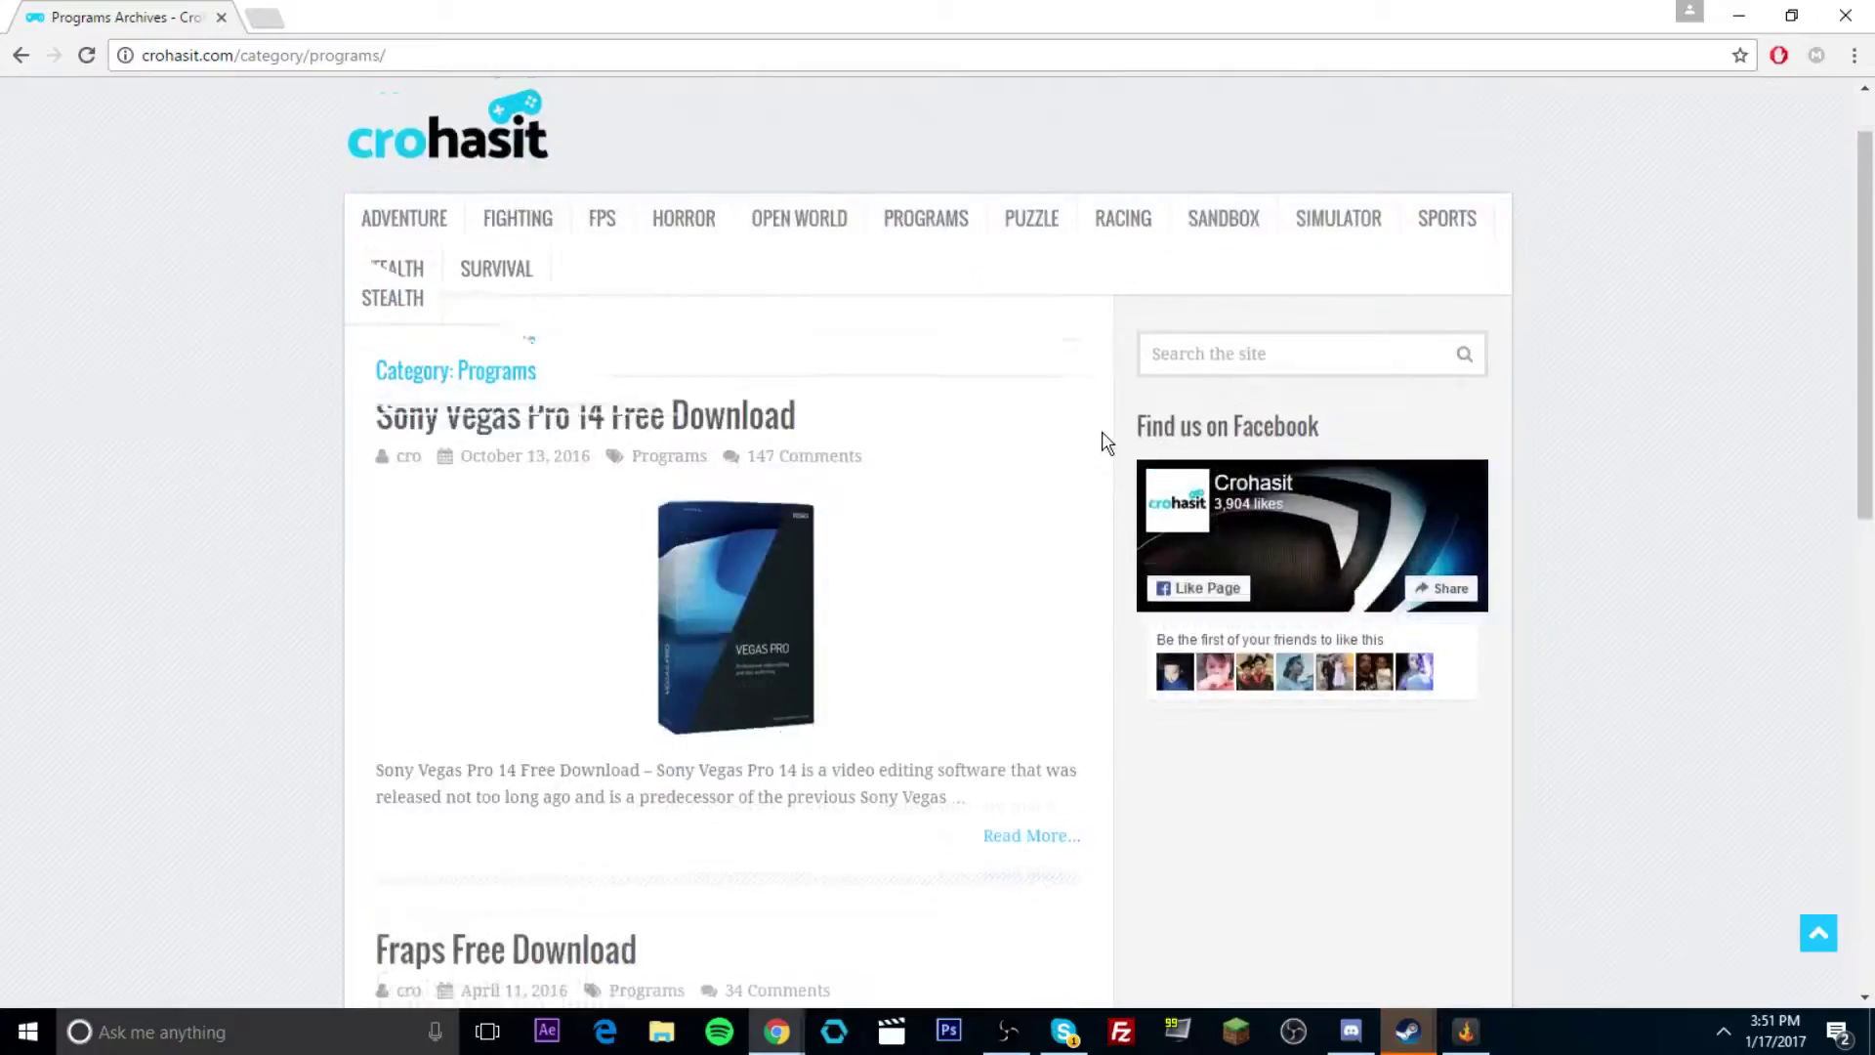
pyautogui.click(420, 495)
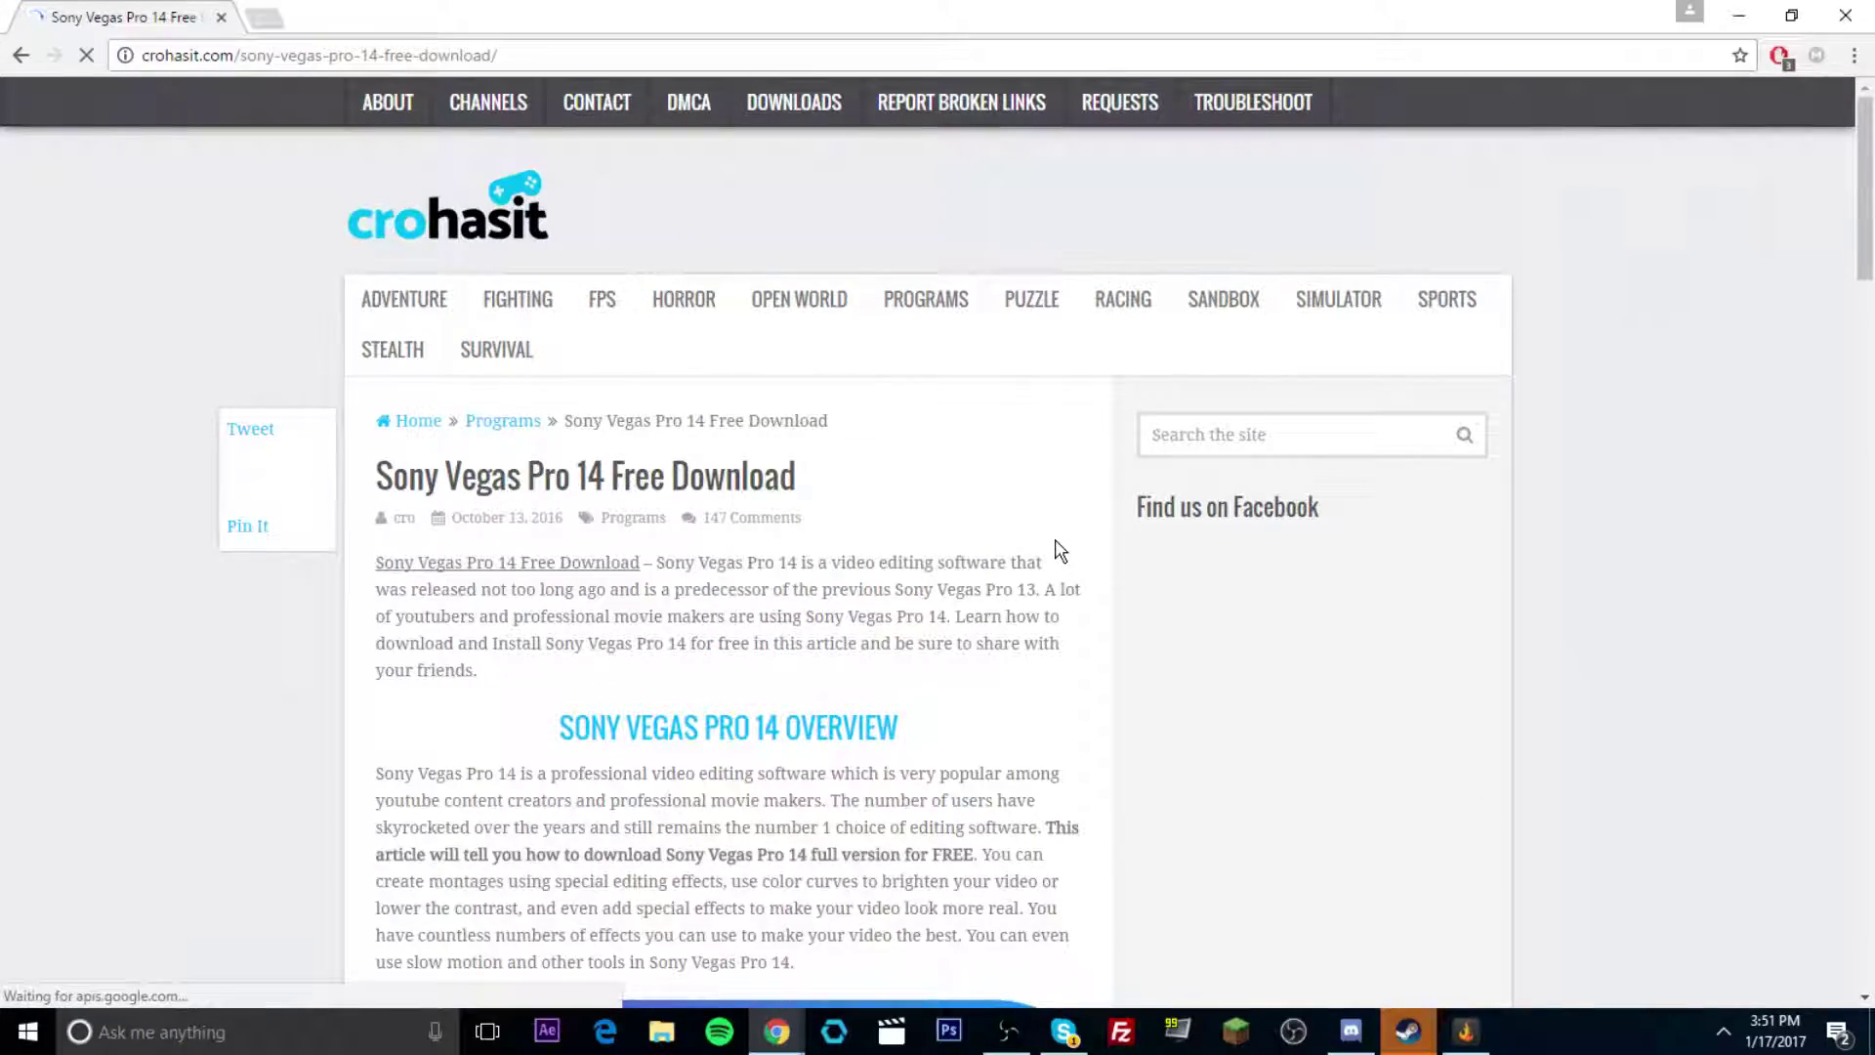
pyautogui.scroll(-14, 1059, 544)
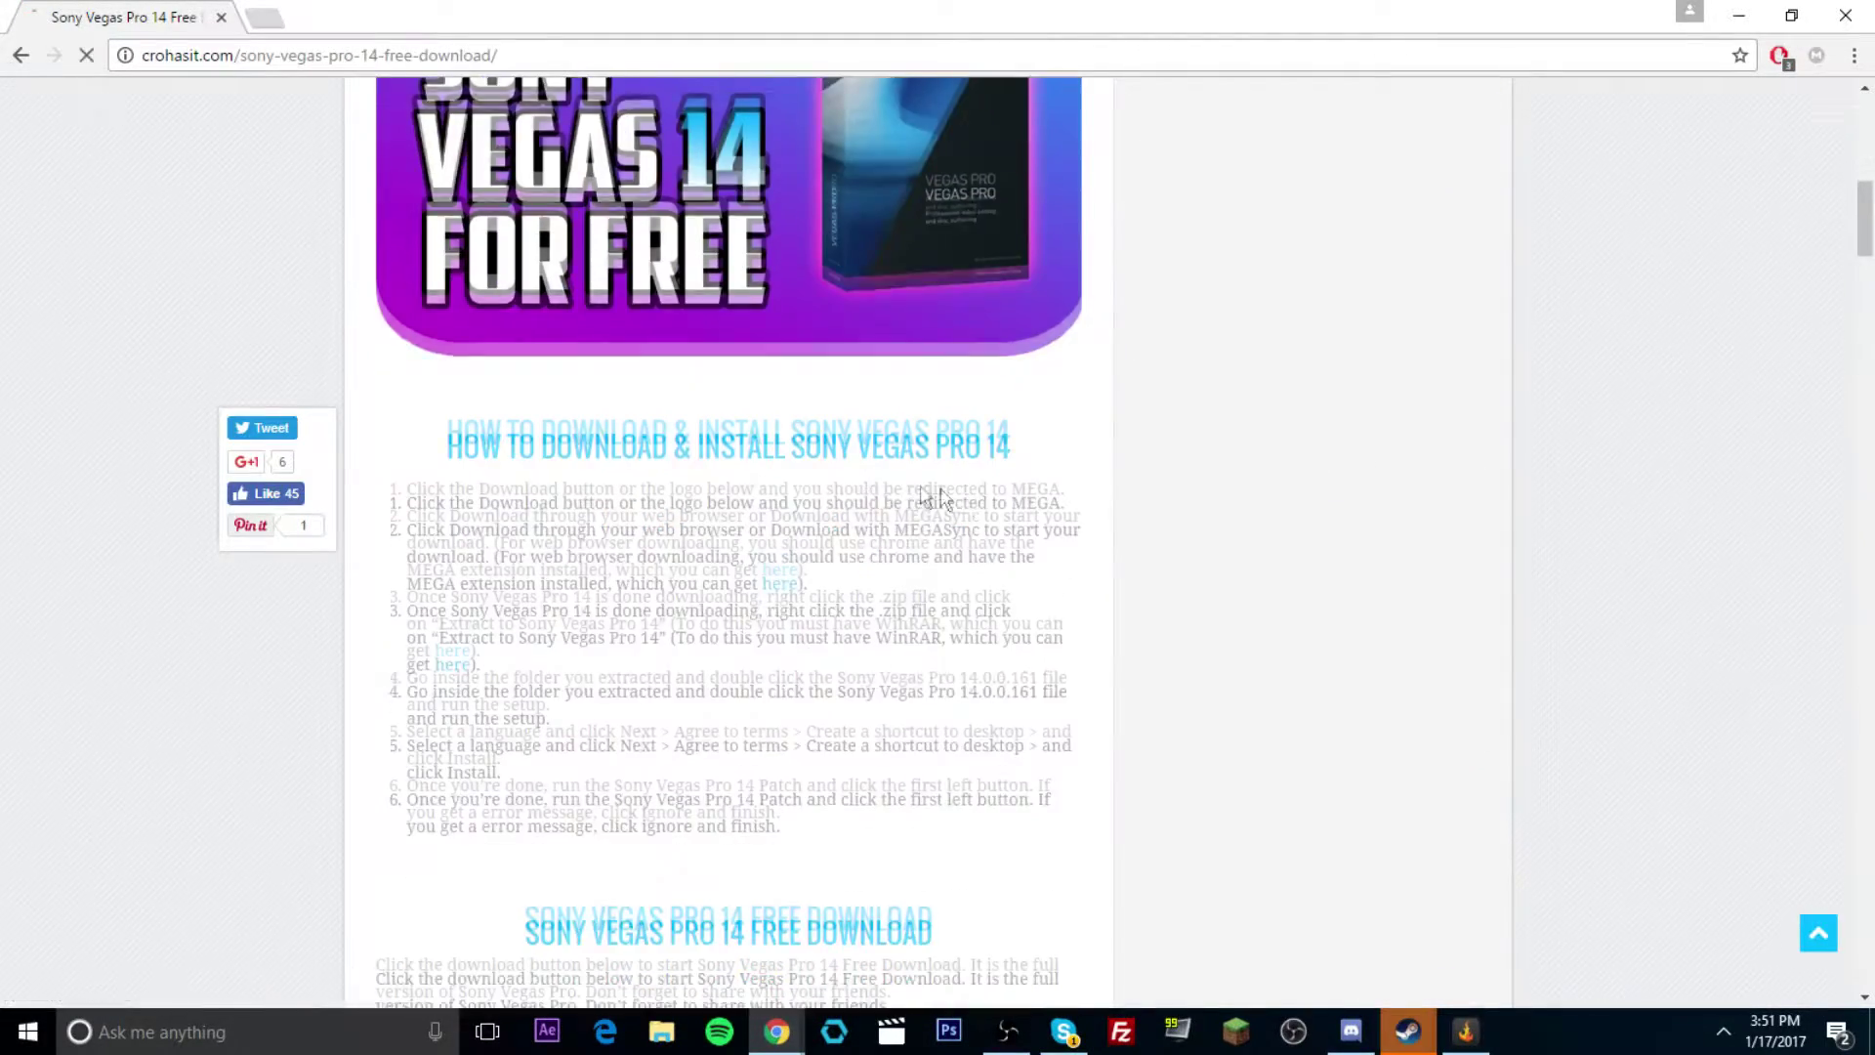
pyautogui.scroll(-1, 859, 488)
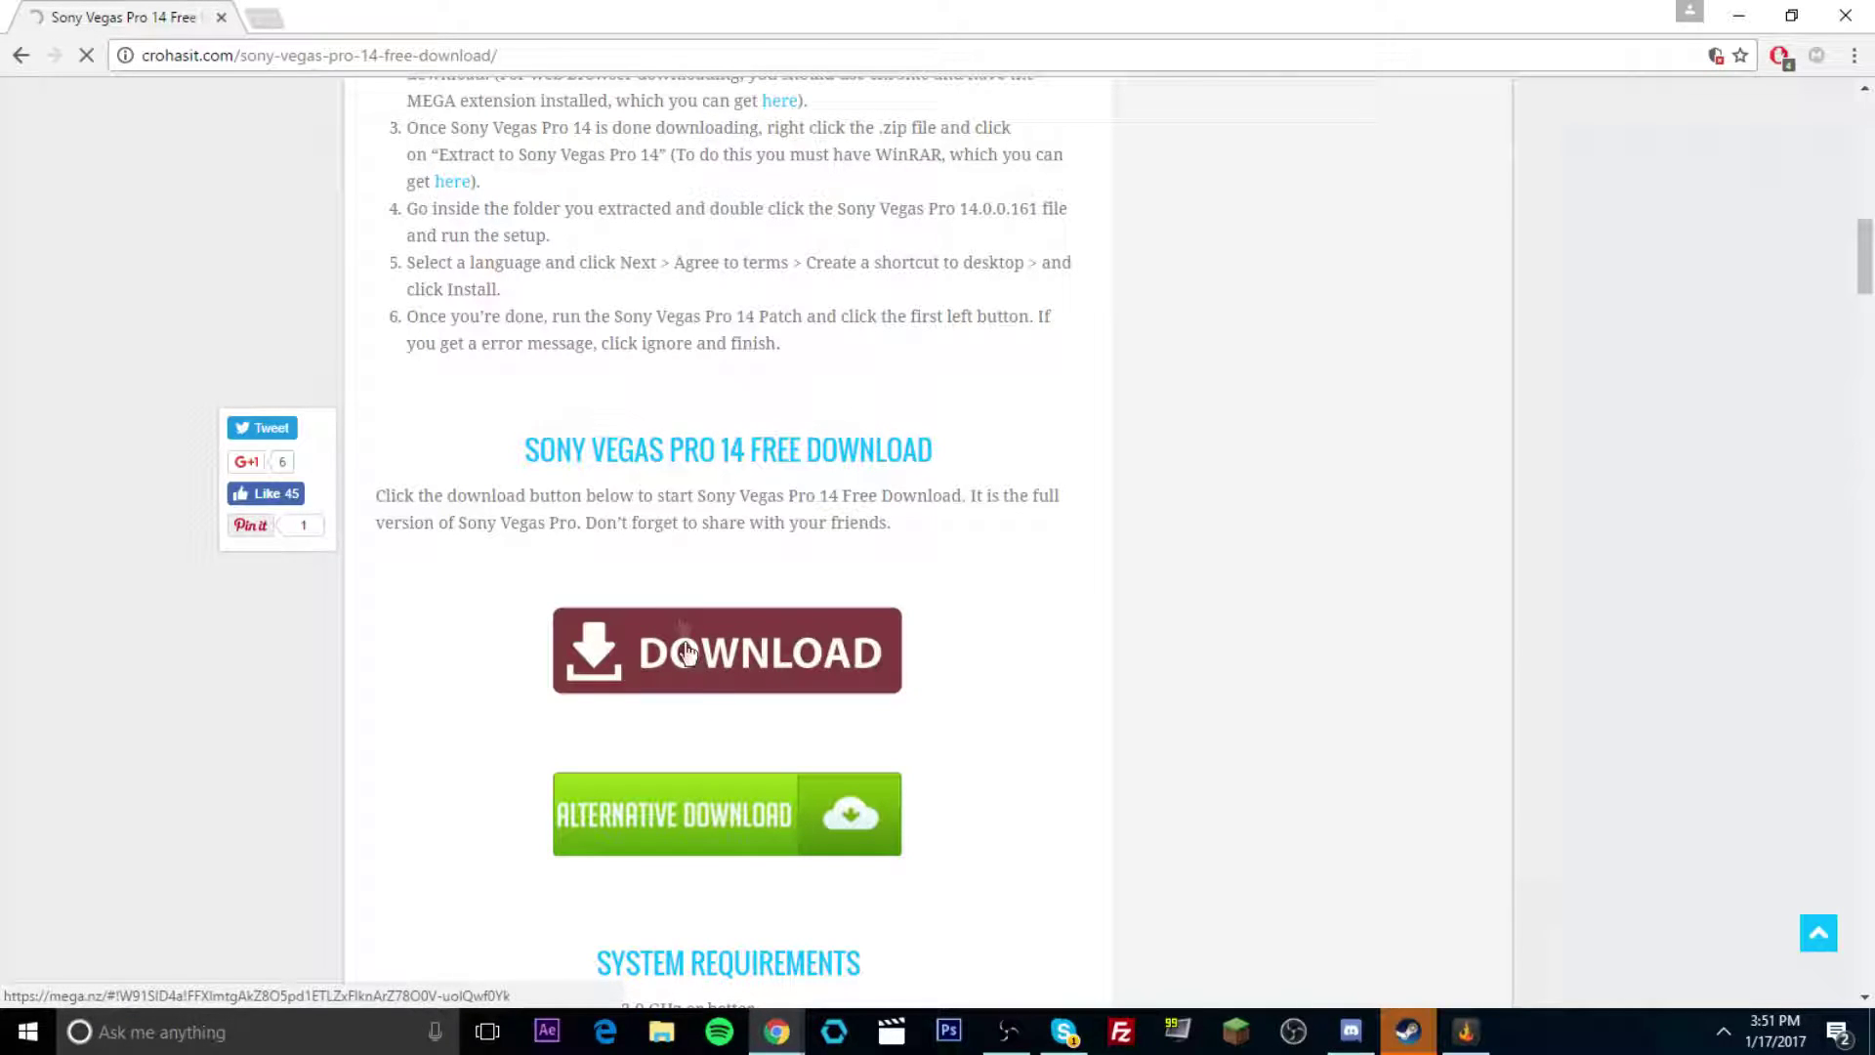
# Download the 424.52 MB Sony Vegas Pro 14.zip via the Alternative Download MediaFire page
pyautogui.click(787, 818)
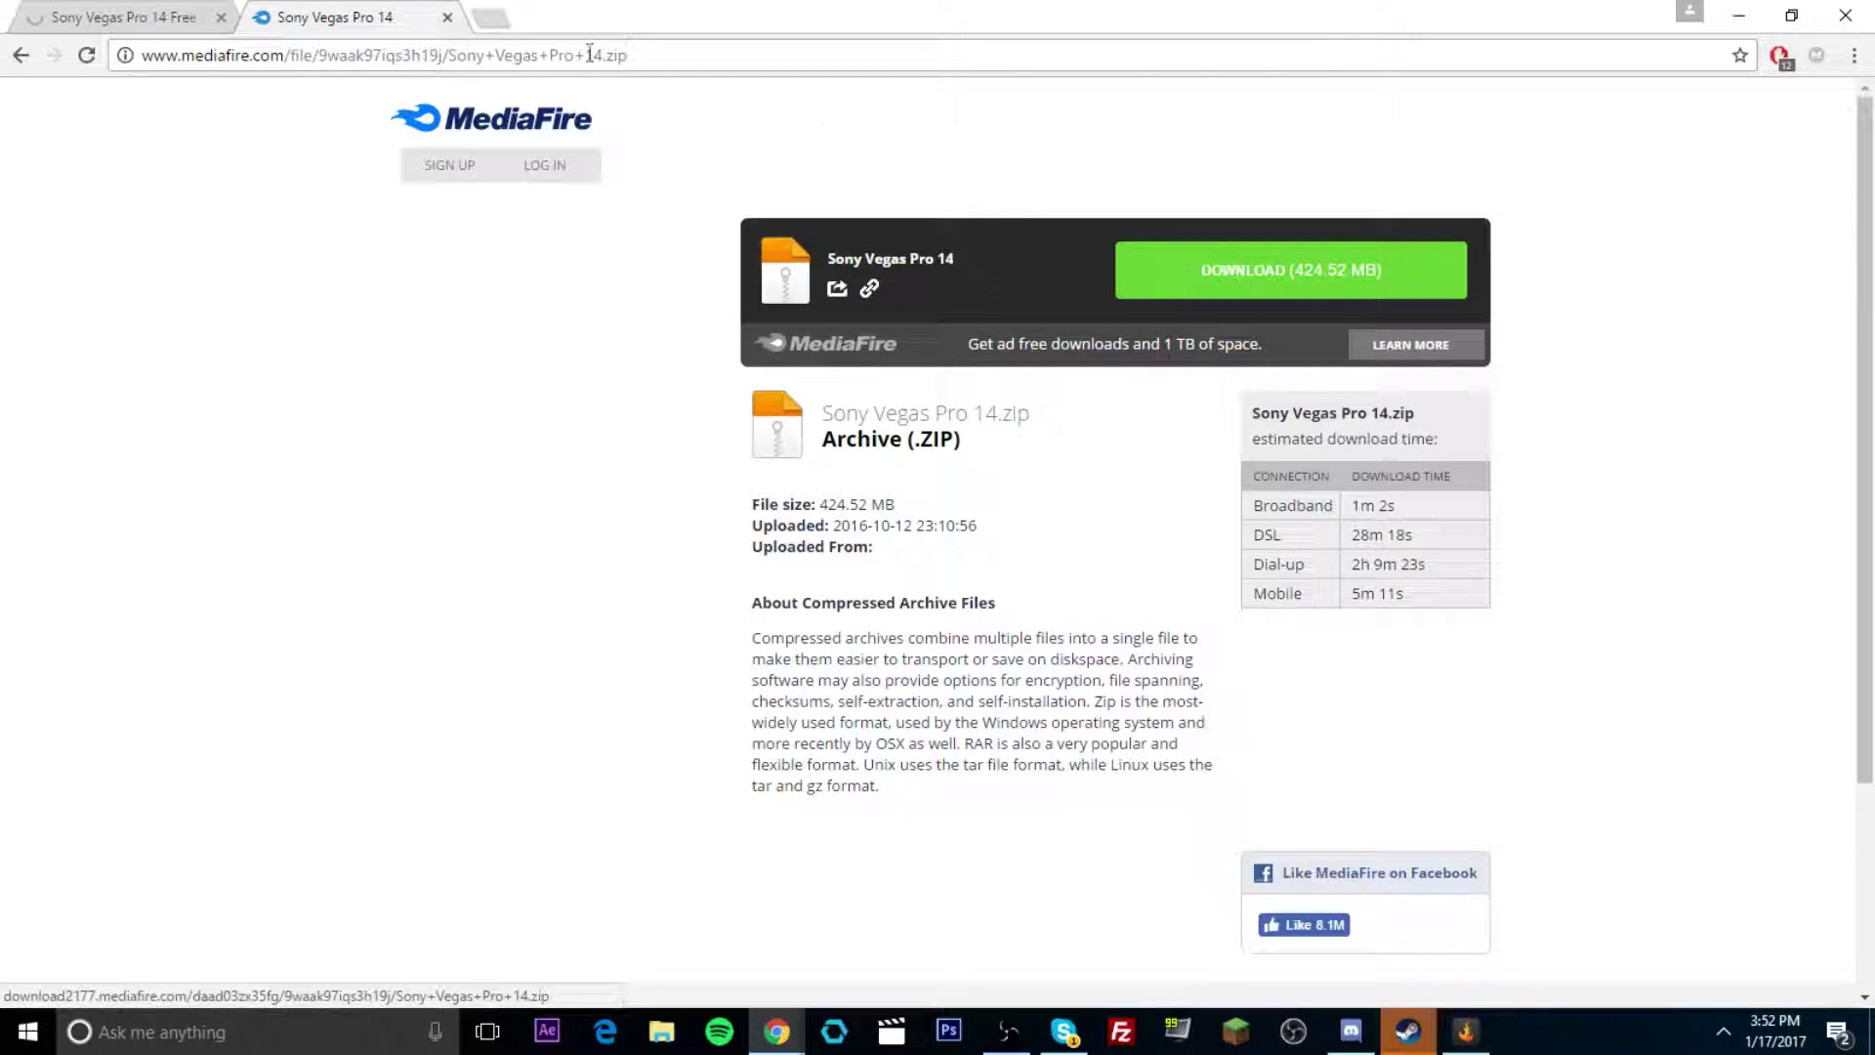
pyautogui.click(221, 17)
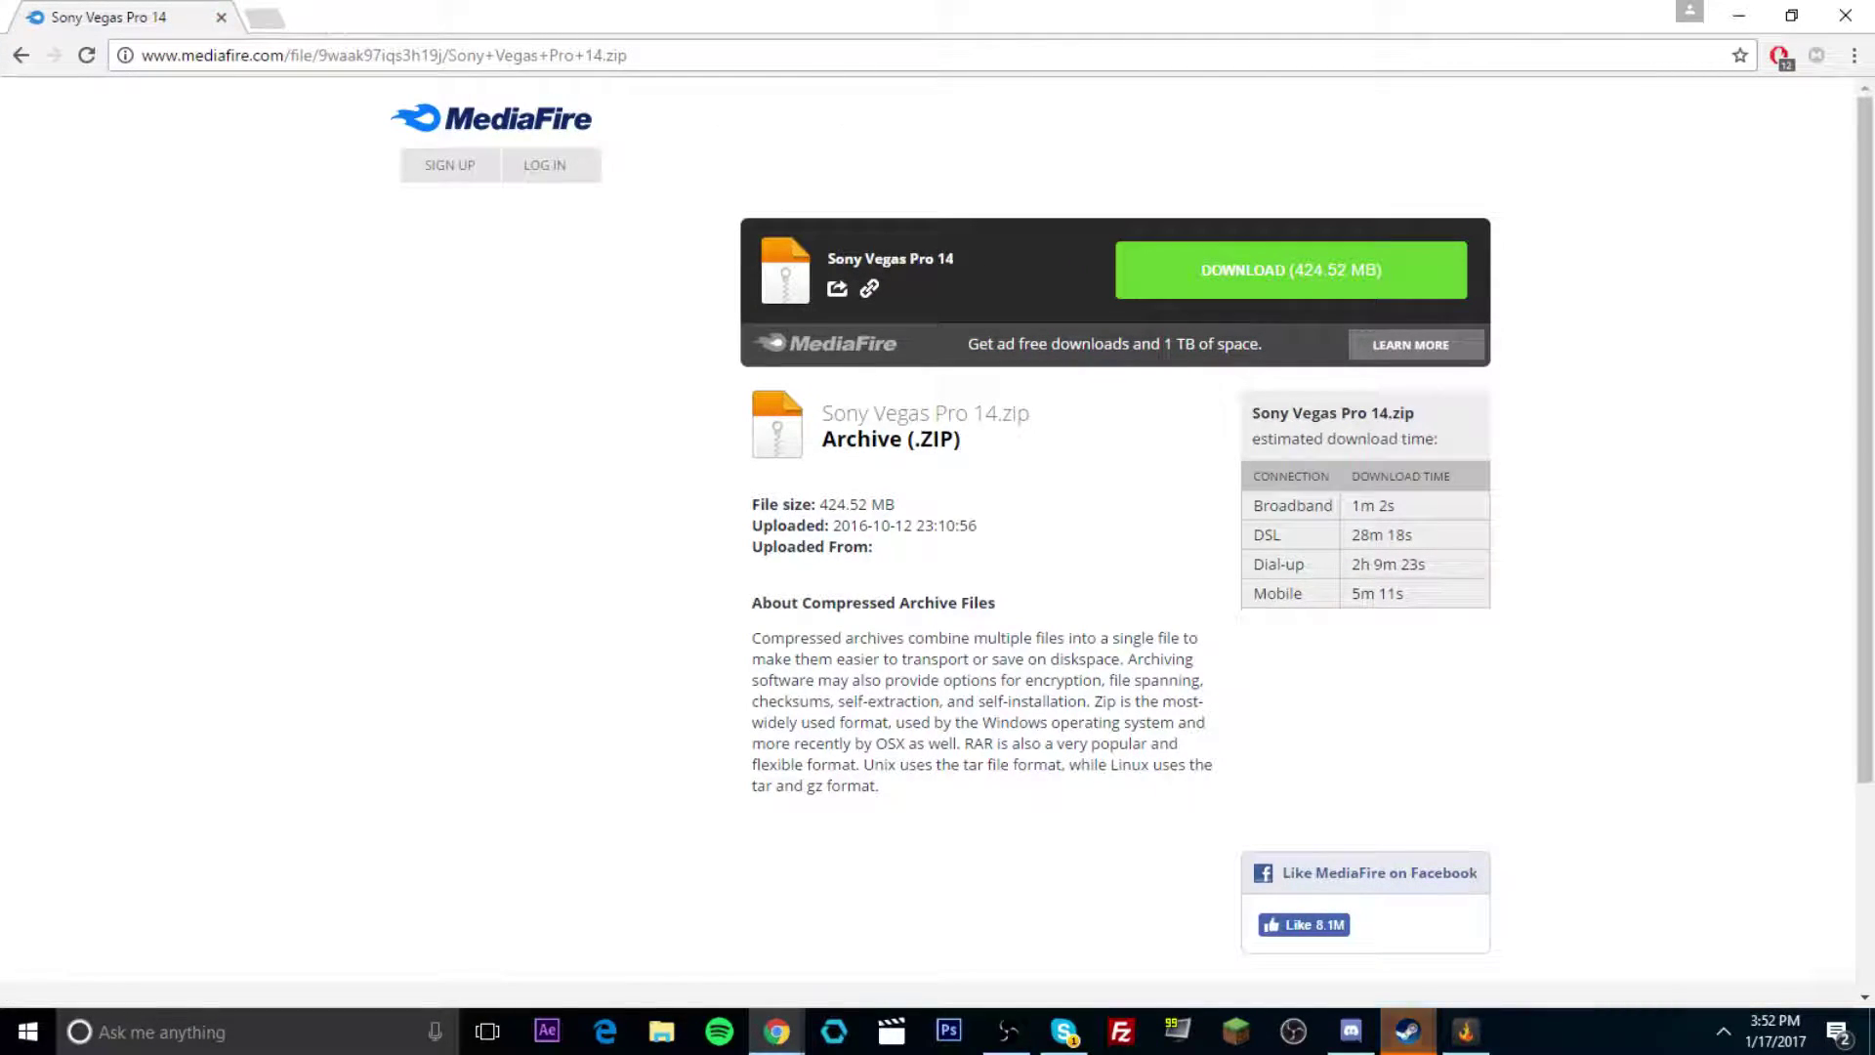
pyautogui.click(1399, 285)
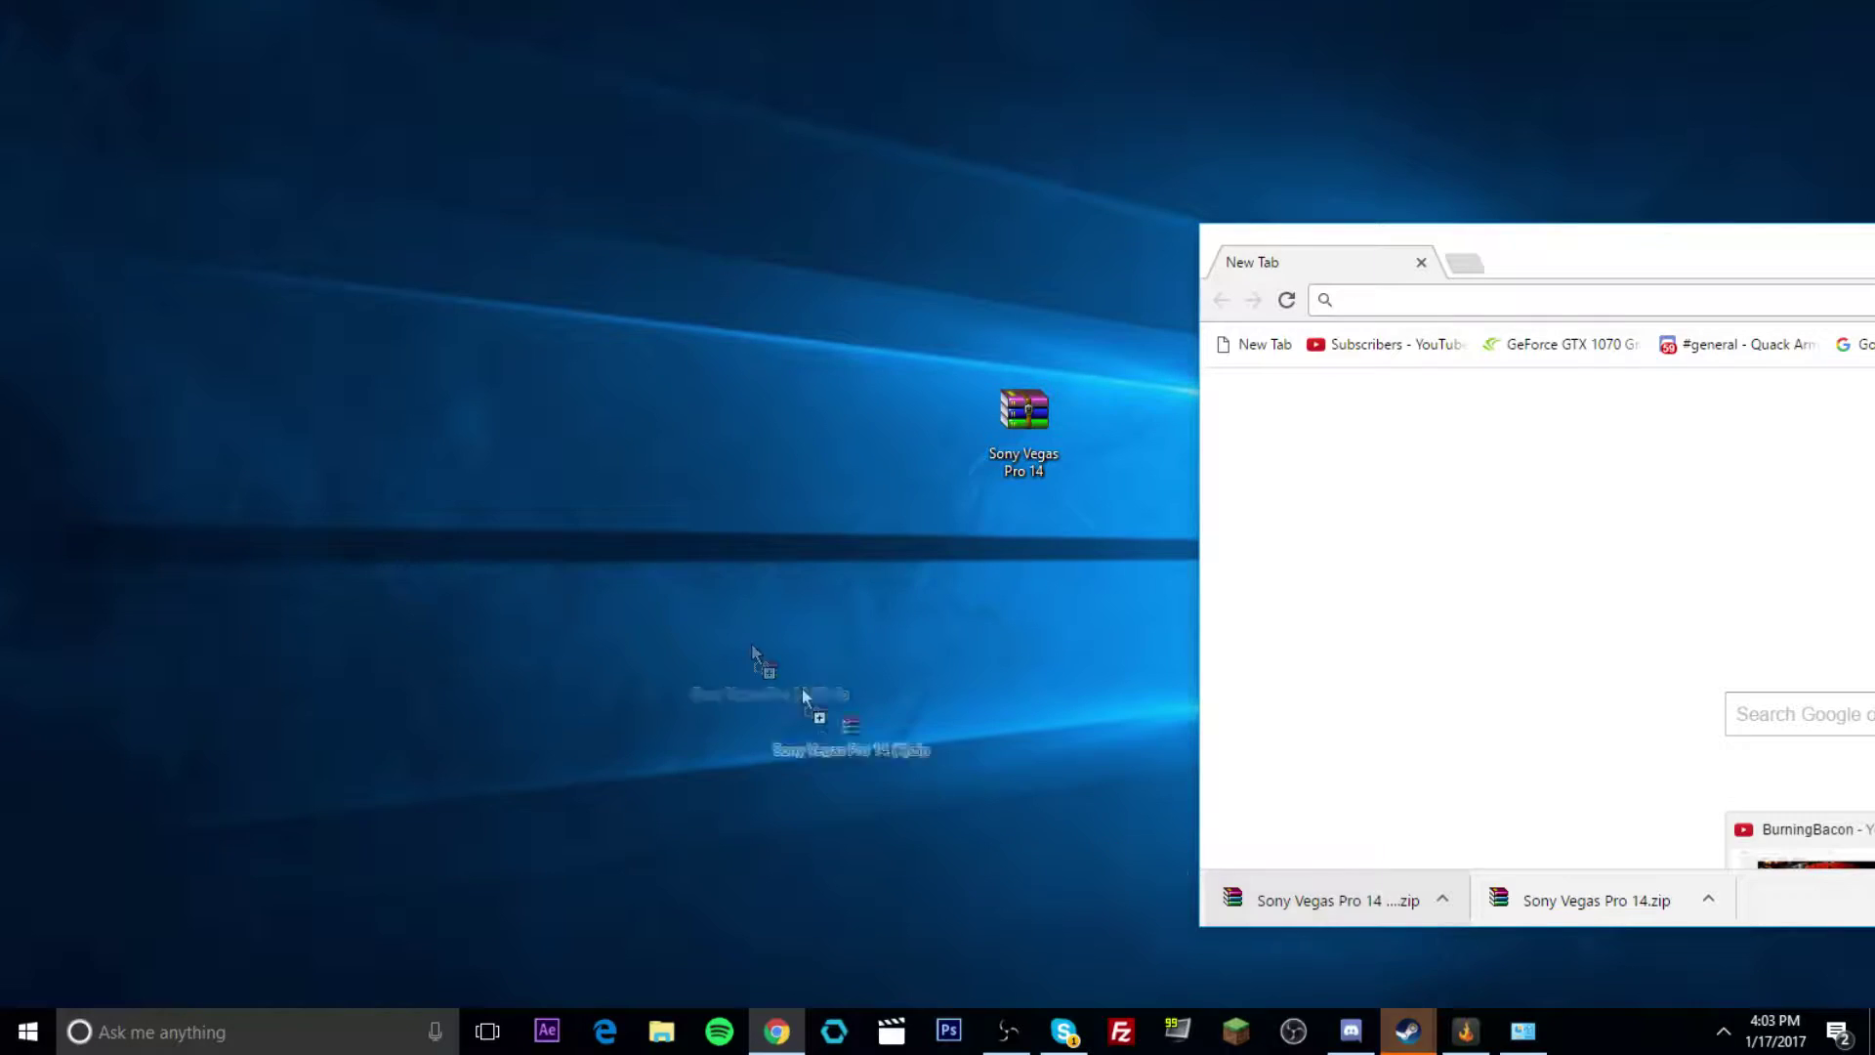
# Drag Sony Vegas Pro 14.zip from the download bar onto the desktop and close Chrome
pyautogui.moveTo(781, 704); pyautogui.dragTo(1023, 429)
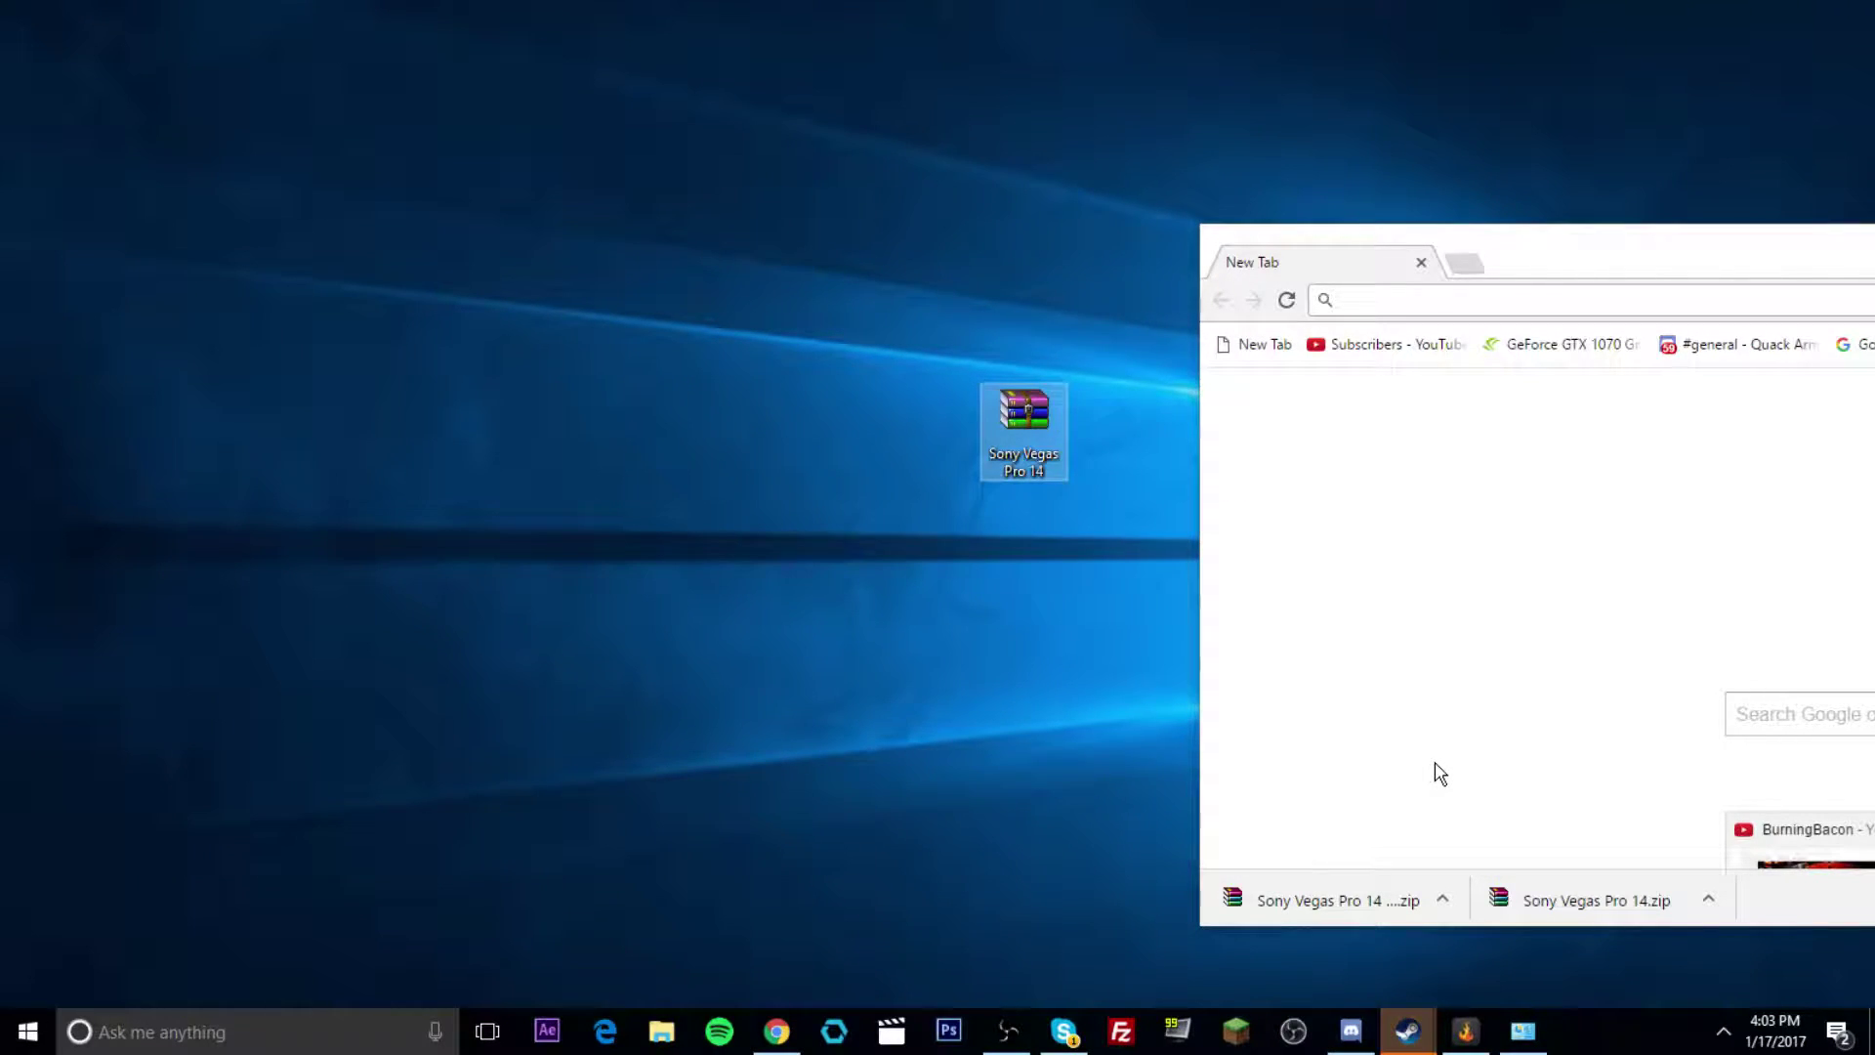
pyautogui.click(1871, 236)
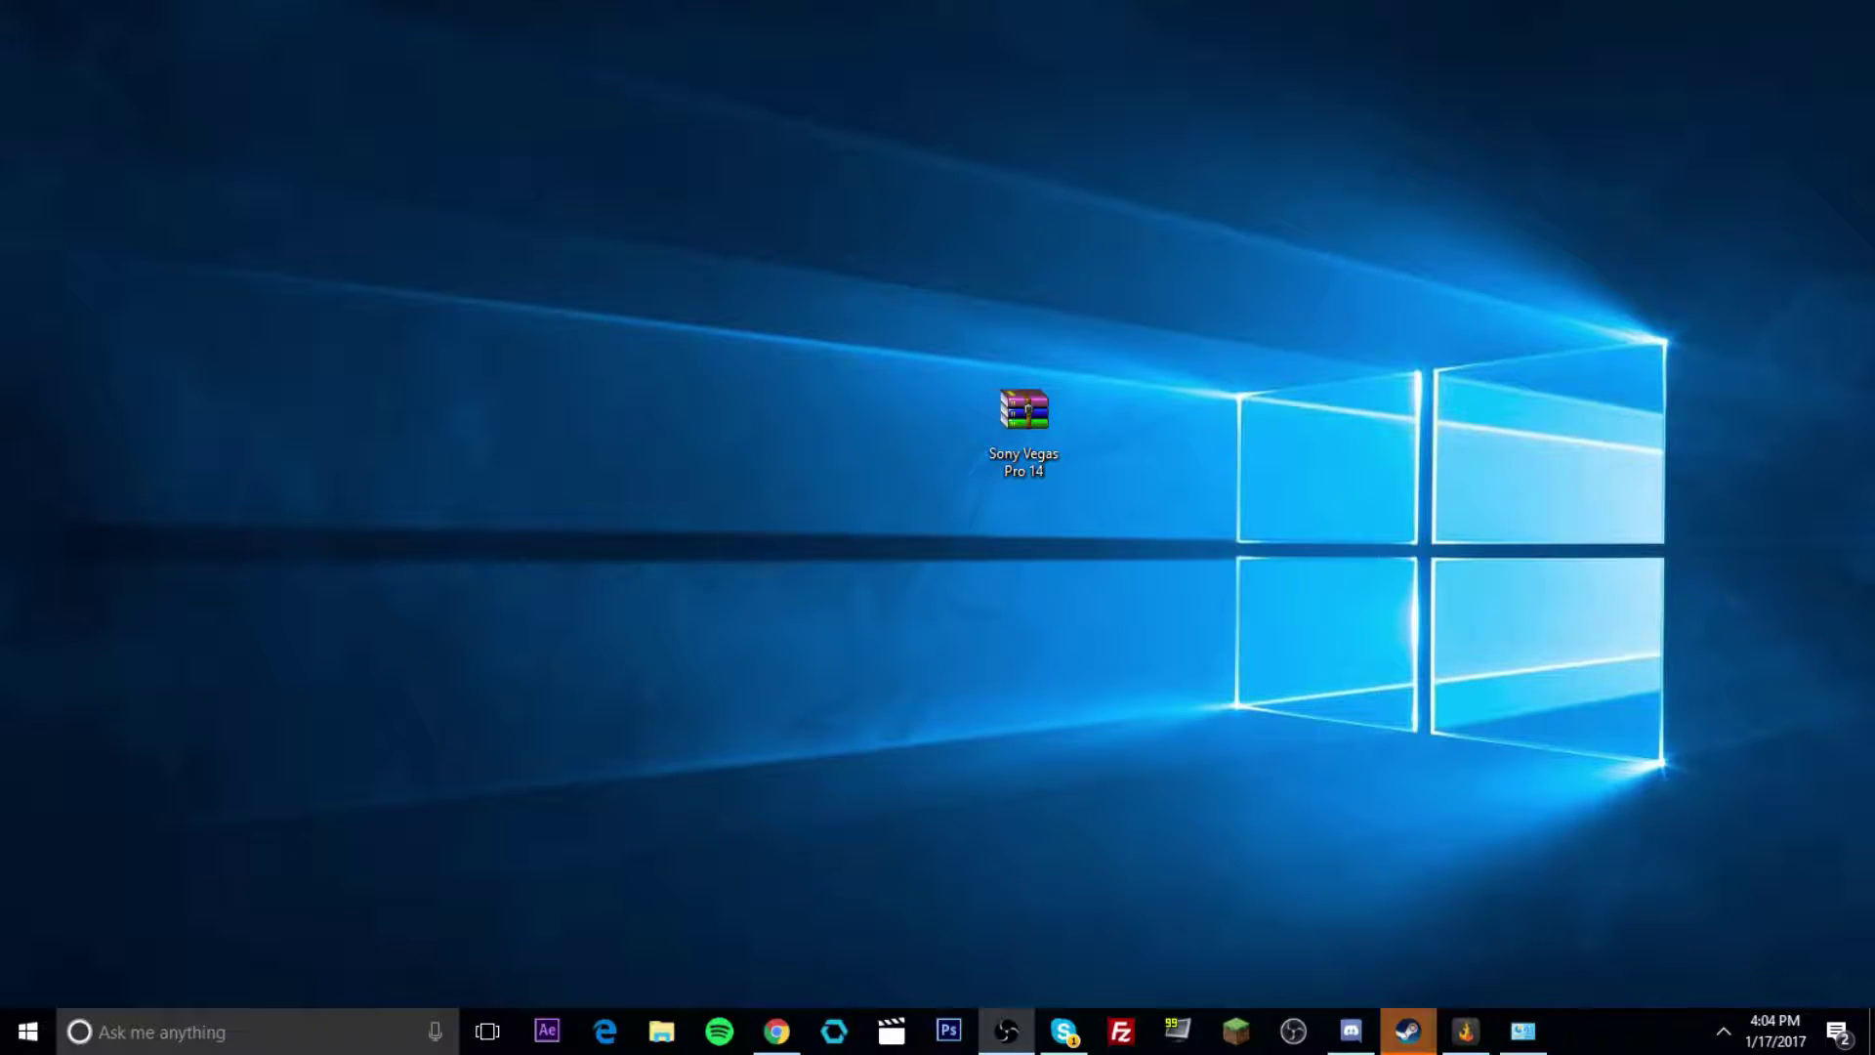
# Extract the archive to a 'Sony Vegas Pro 14' desktop folder, then rearrange the desktop icons
pyautogui.rightClick(1039, 412)
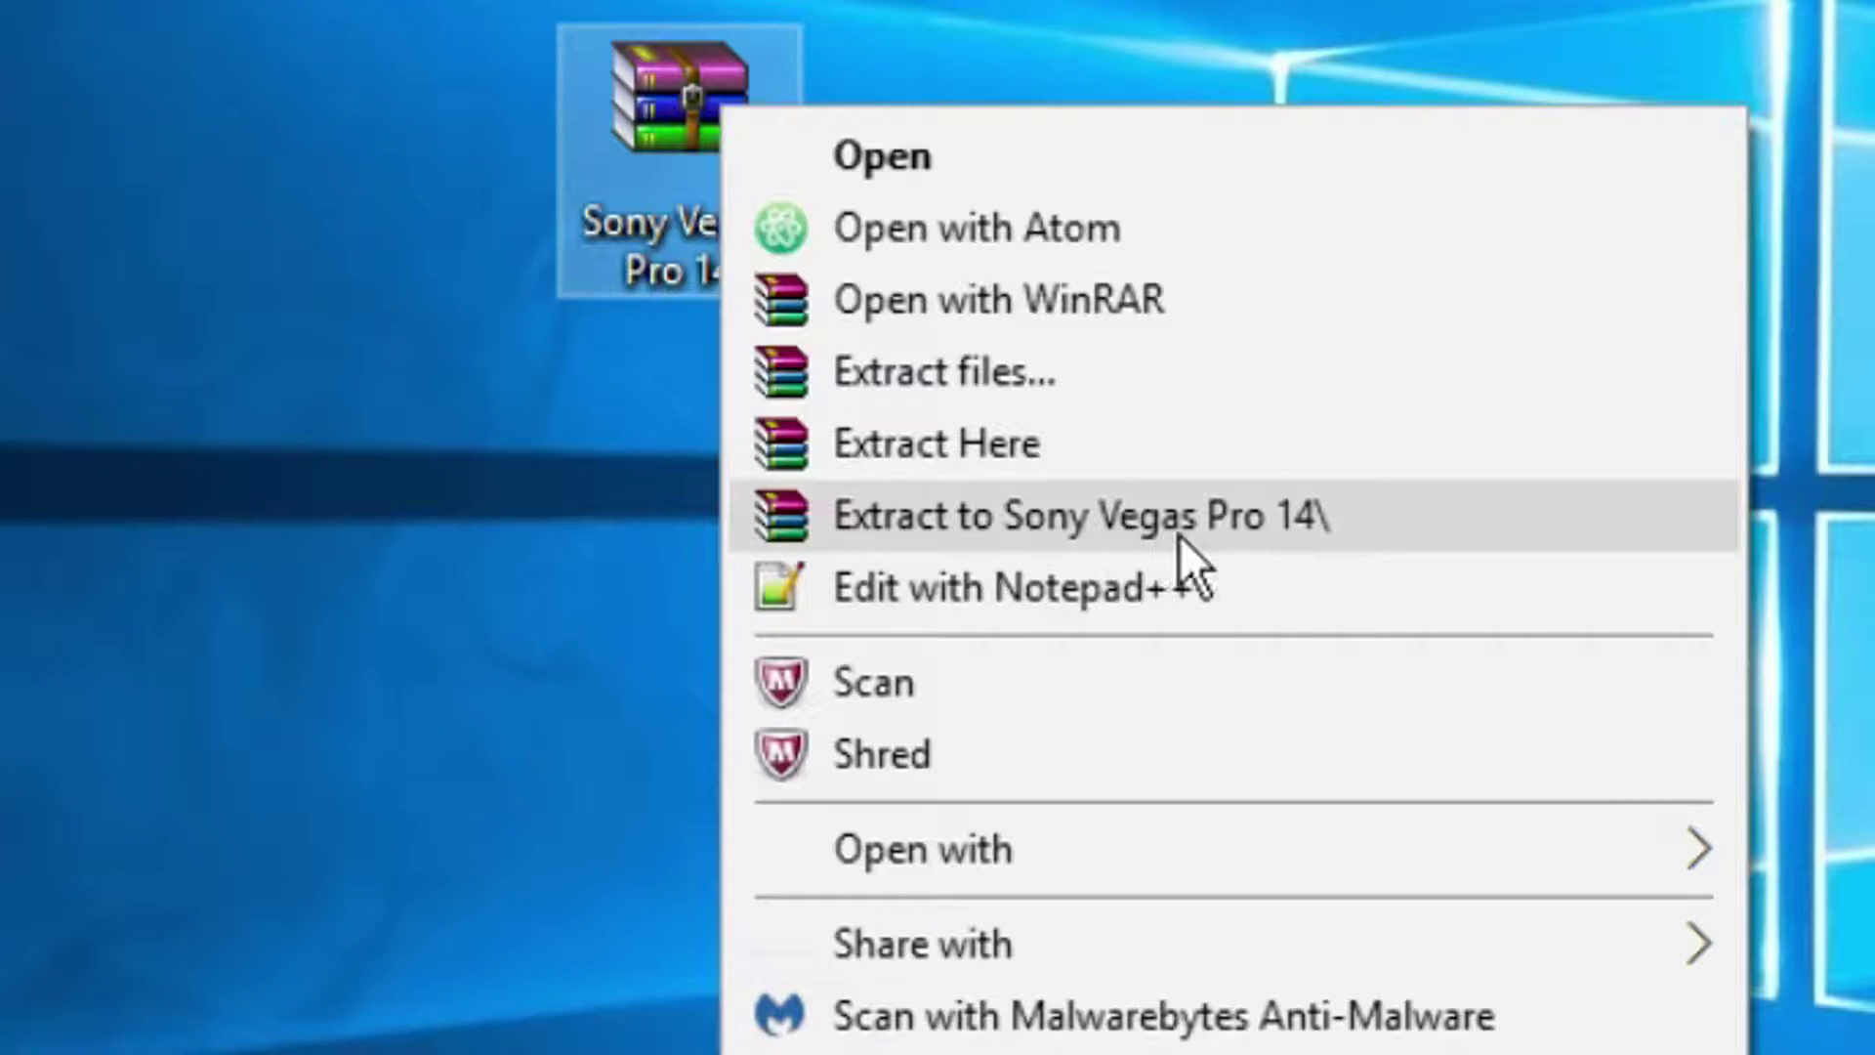
pyautogui.click(1415, 515)
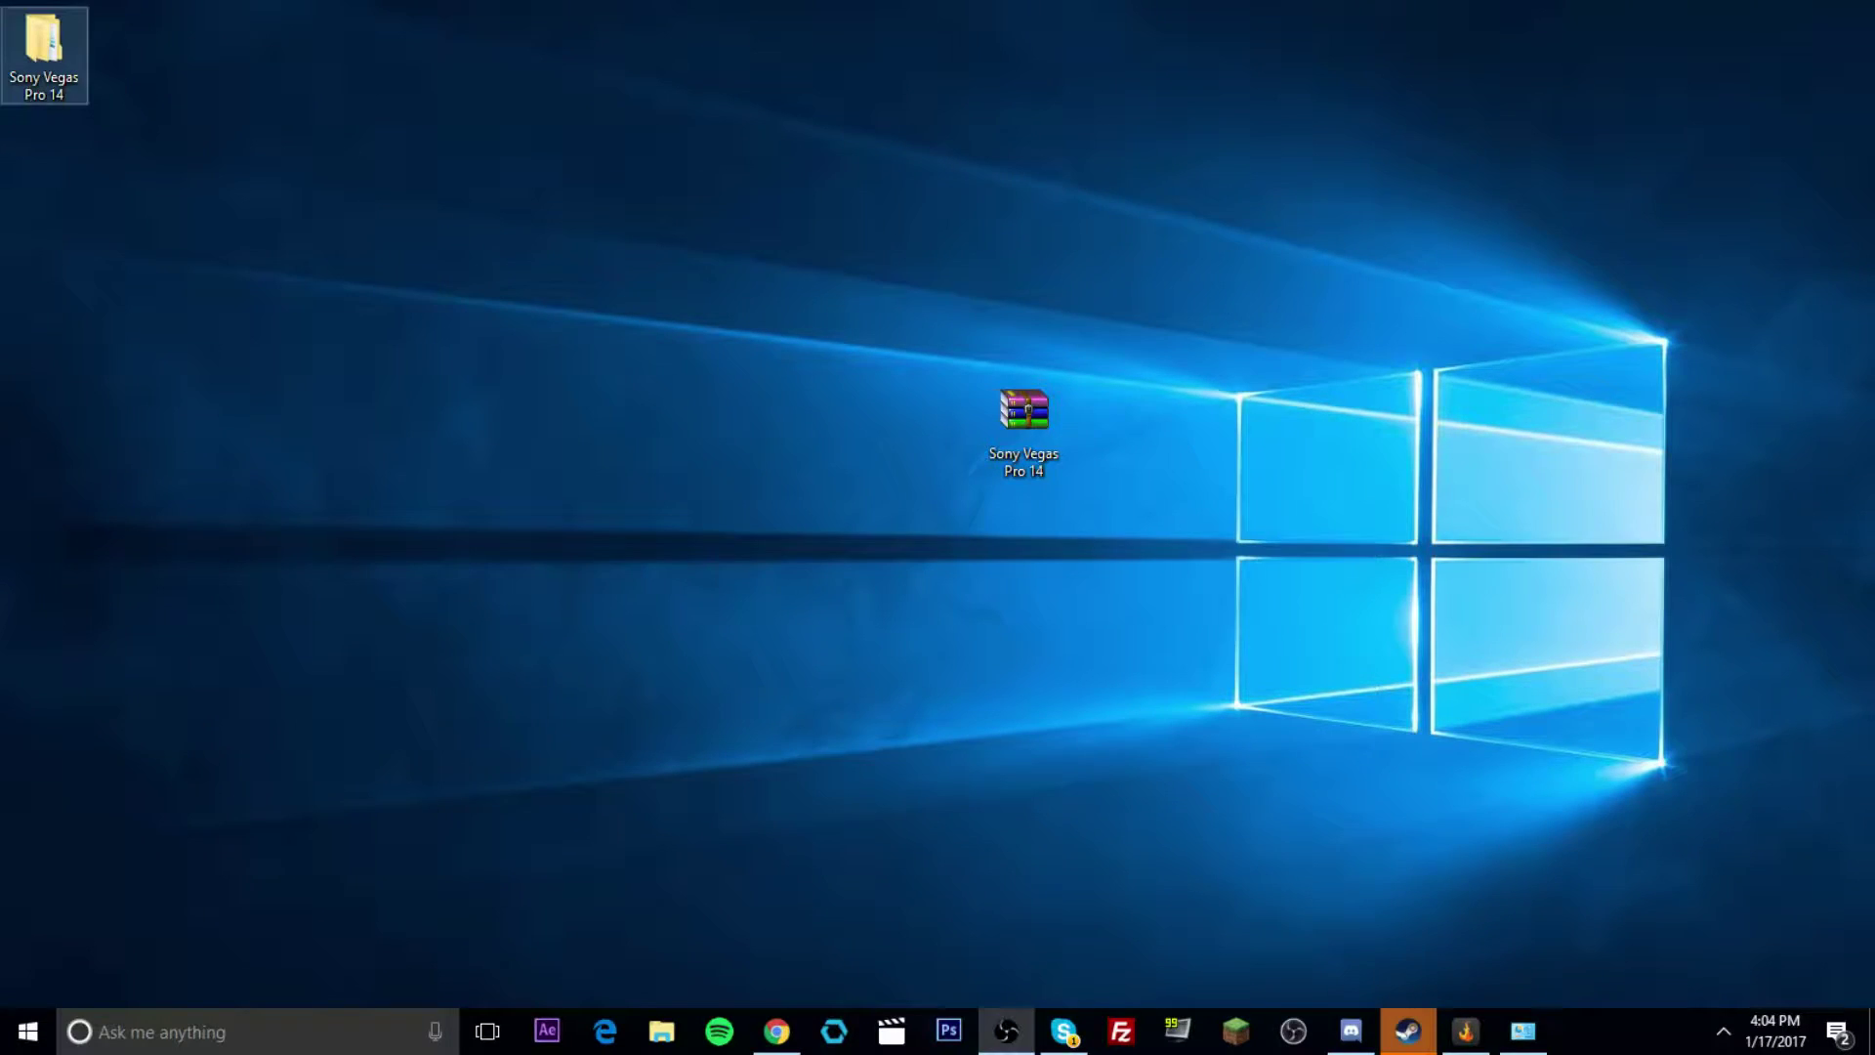
pyautogui.moveTo(43, 44); pyautogui.dragTo(552, 445)
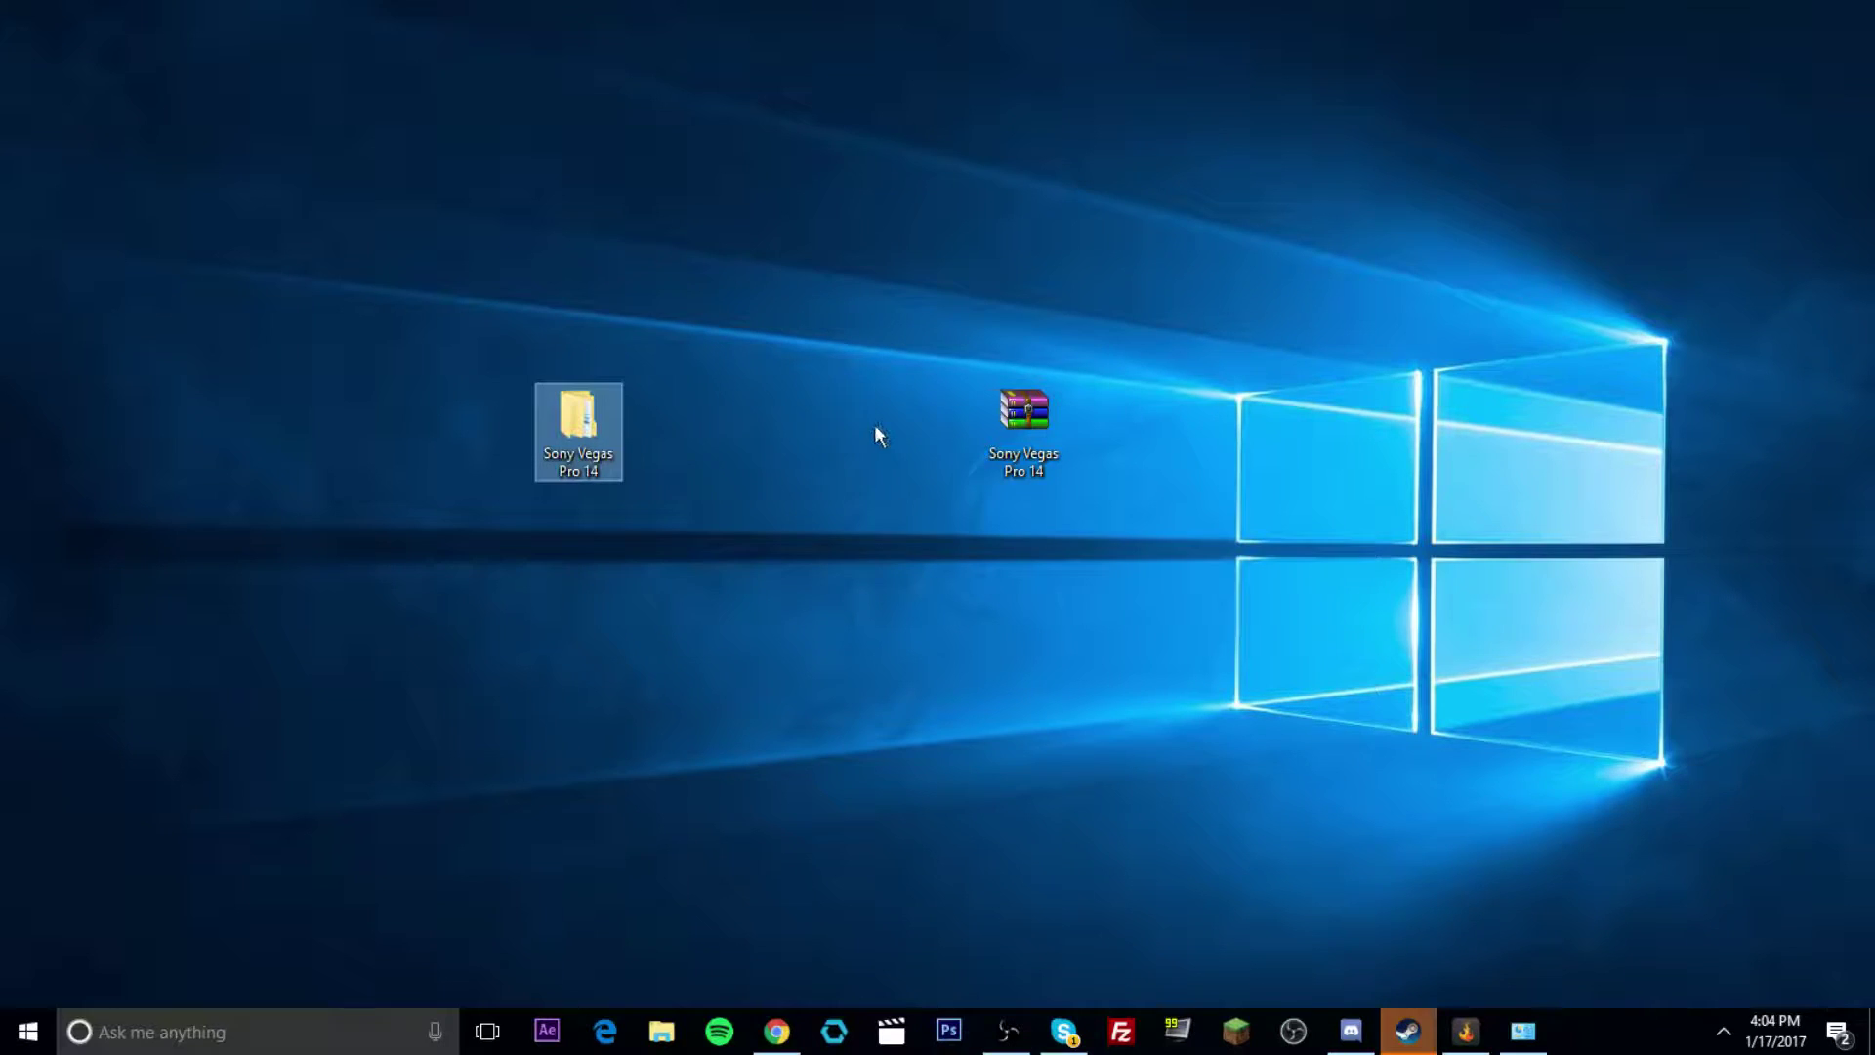
pyautogui.moveTo(1043, 431); pyautogui.dragTo(1827, 78)
pyautogui.moveTo(579, 422); pyautogui.dragTo(935, 544)
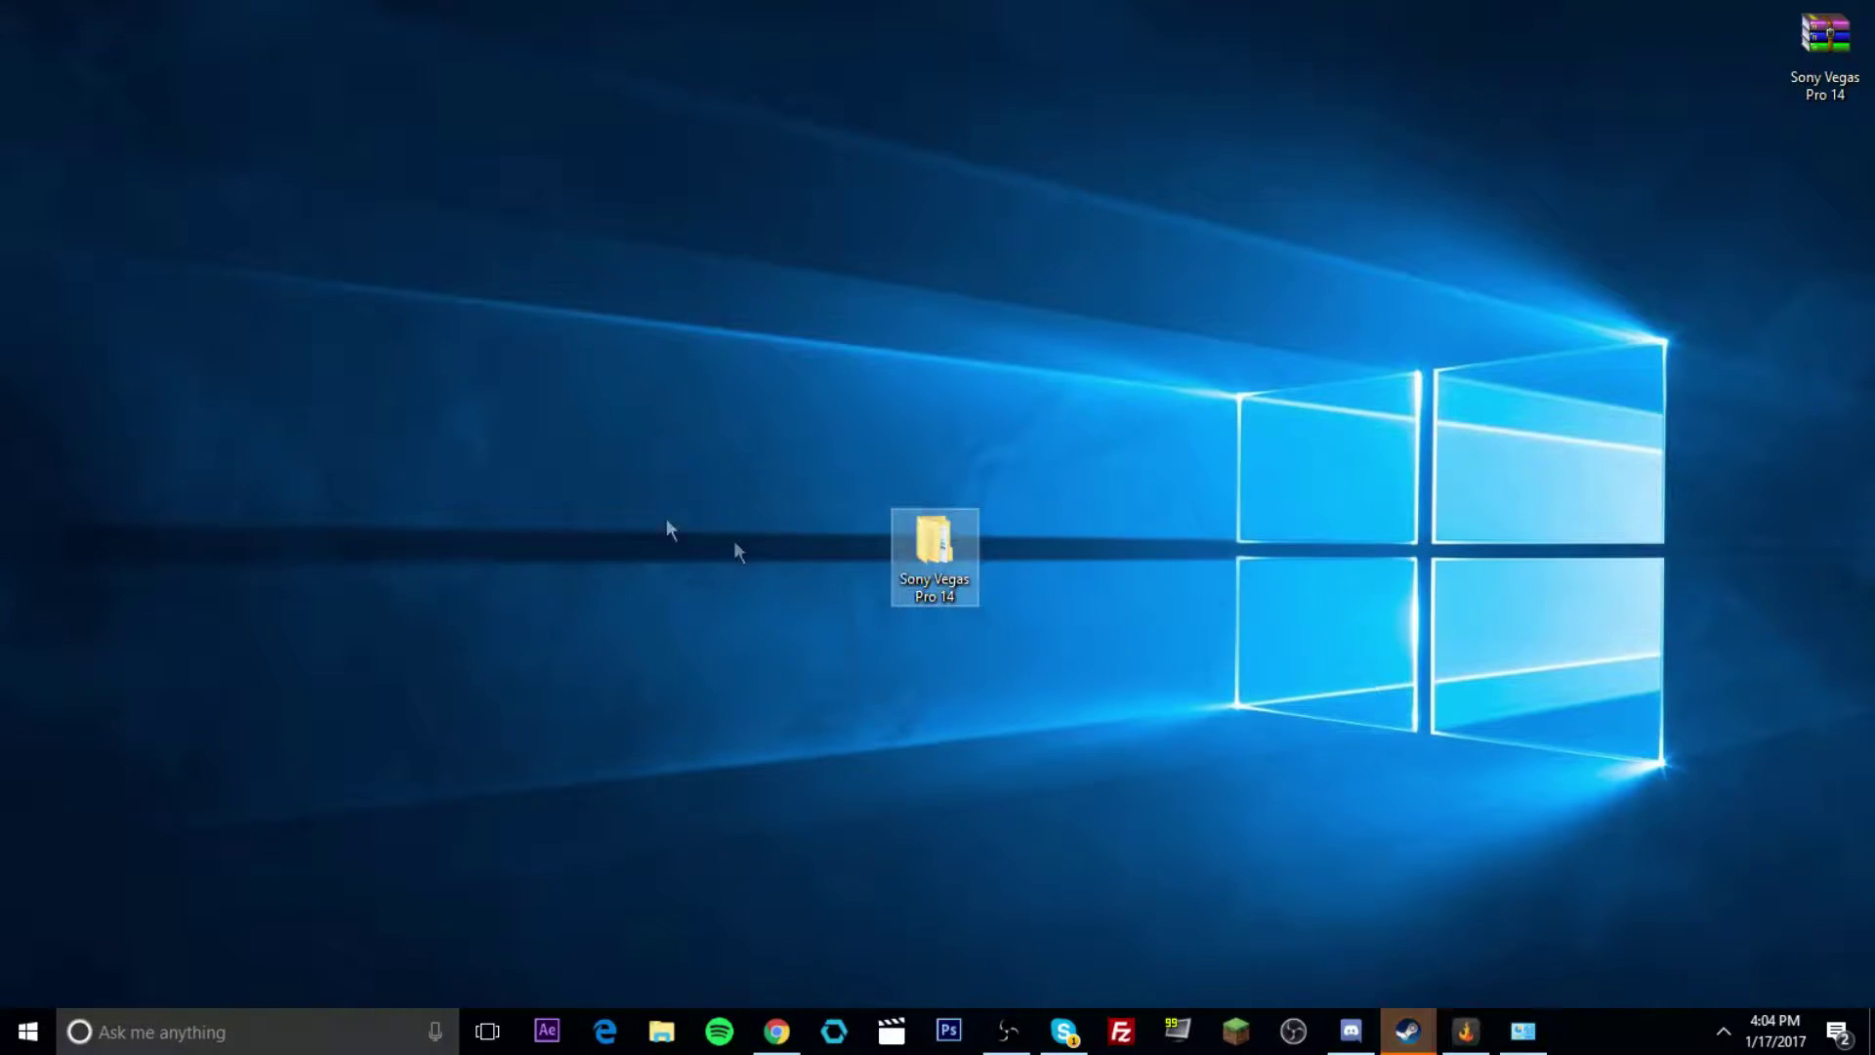
# Run the Sony Vegas Pro 14.0.0.161 installer from the inner Sony Vegas Pro 14 folder
pyautogui.doubleClick(953, 542)
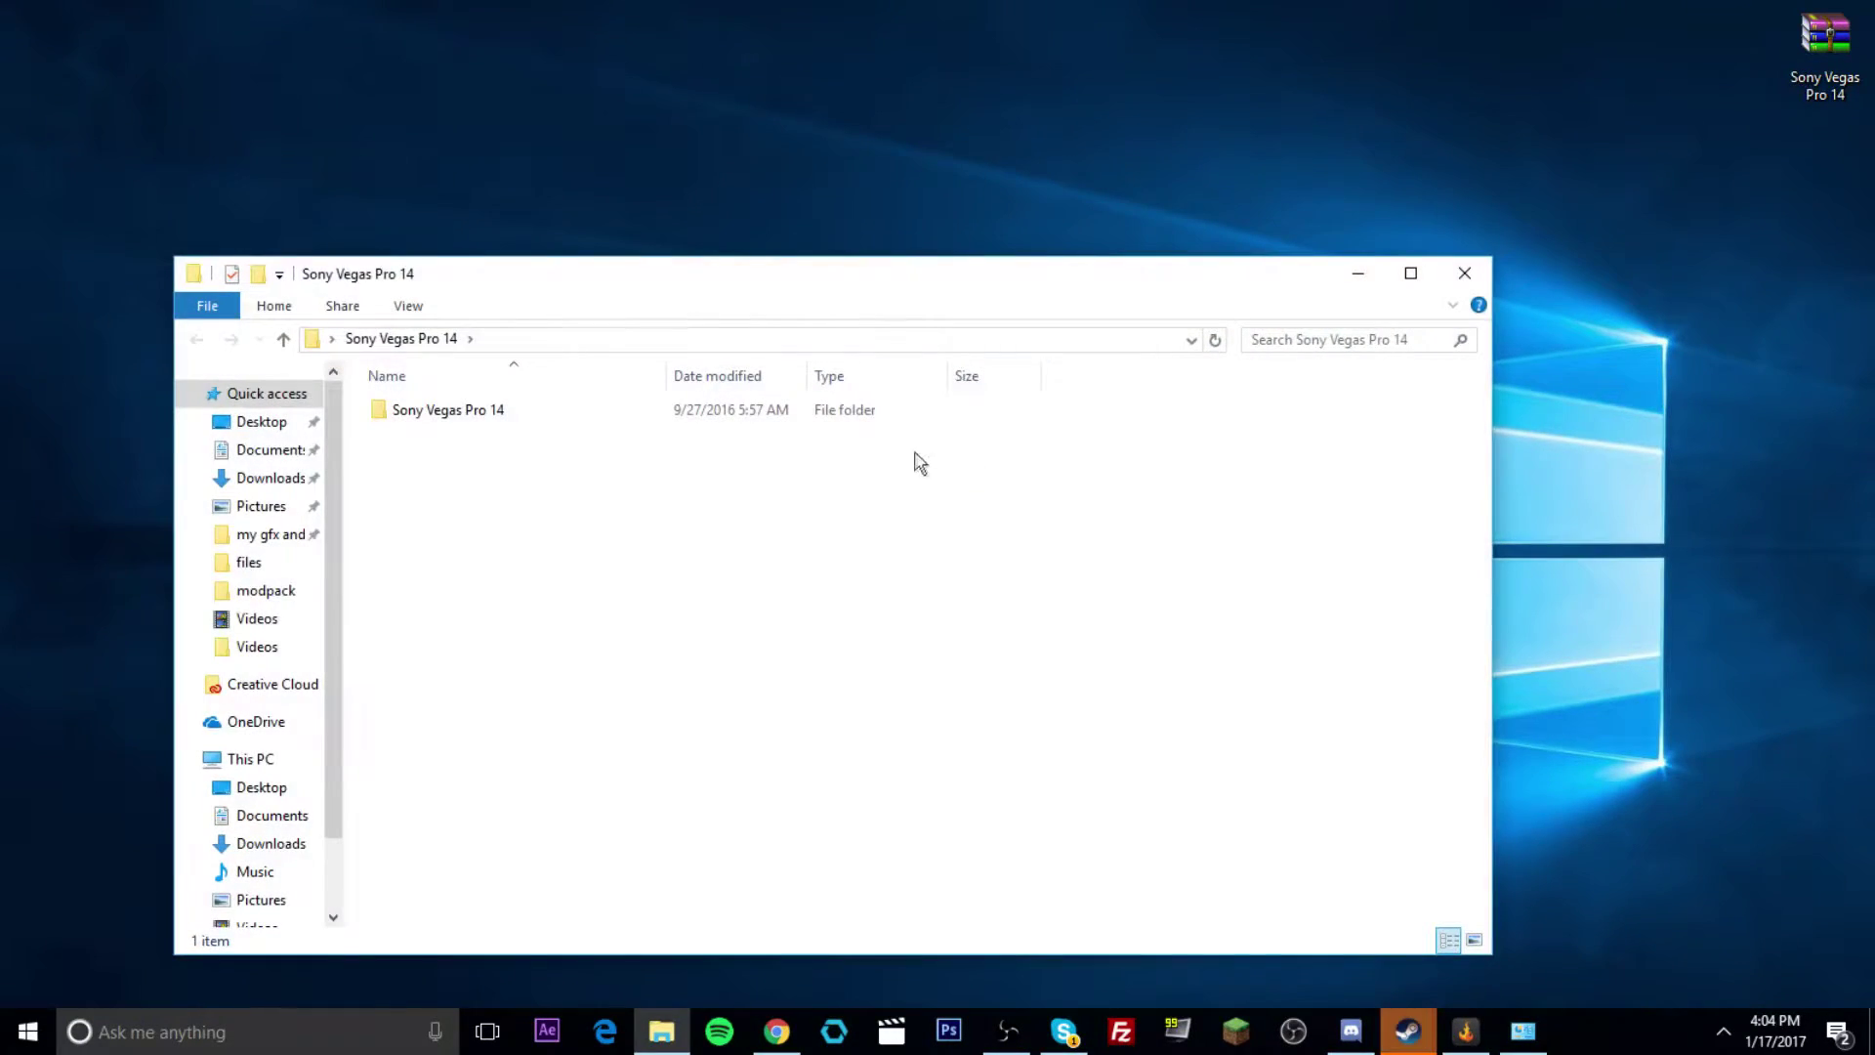
pyautogui.doubleClick(854, 410)
pyautogui.doubleClick(838, 438)
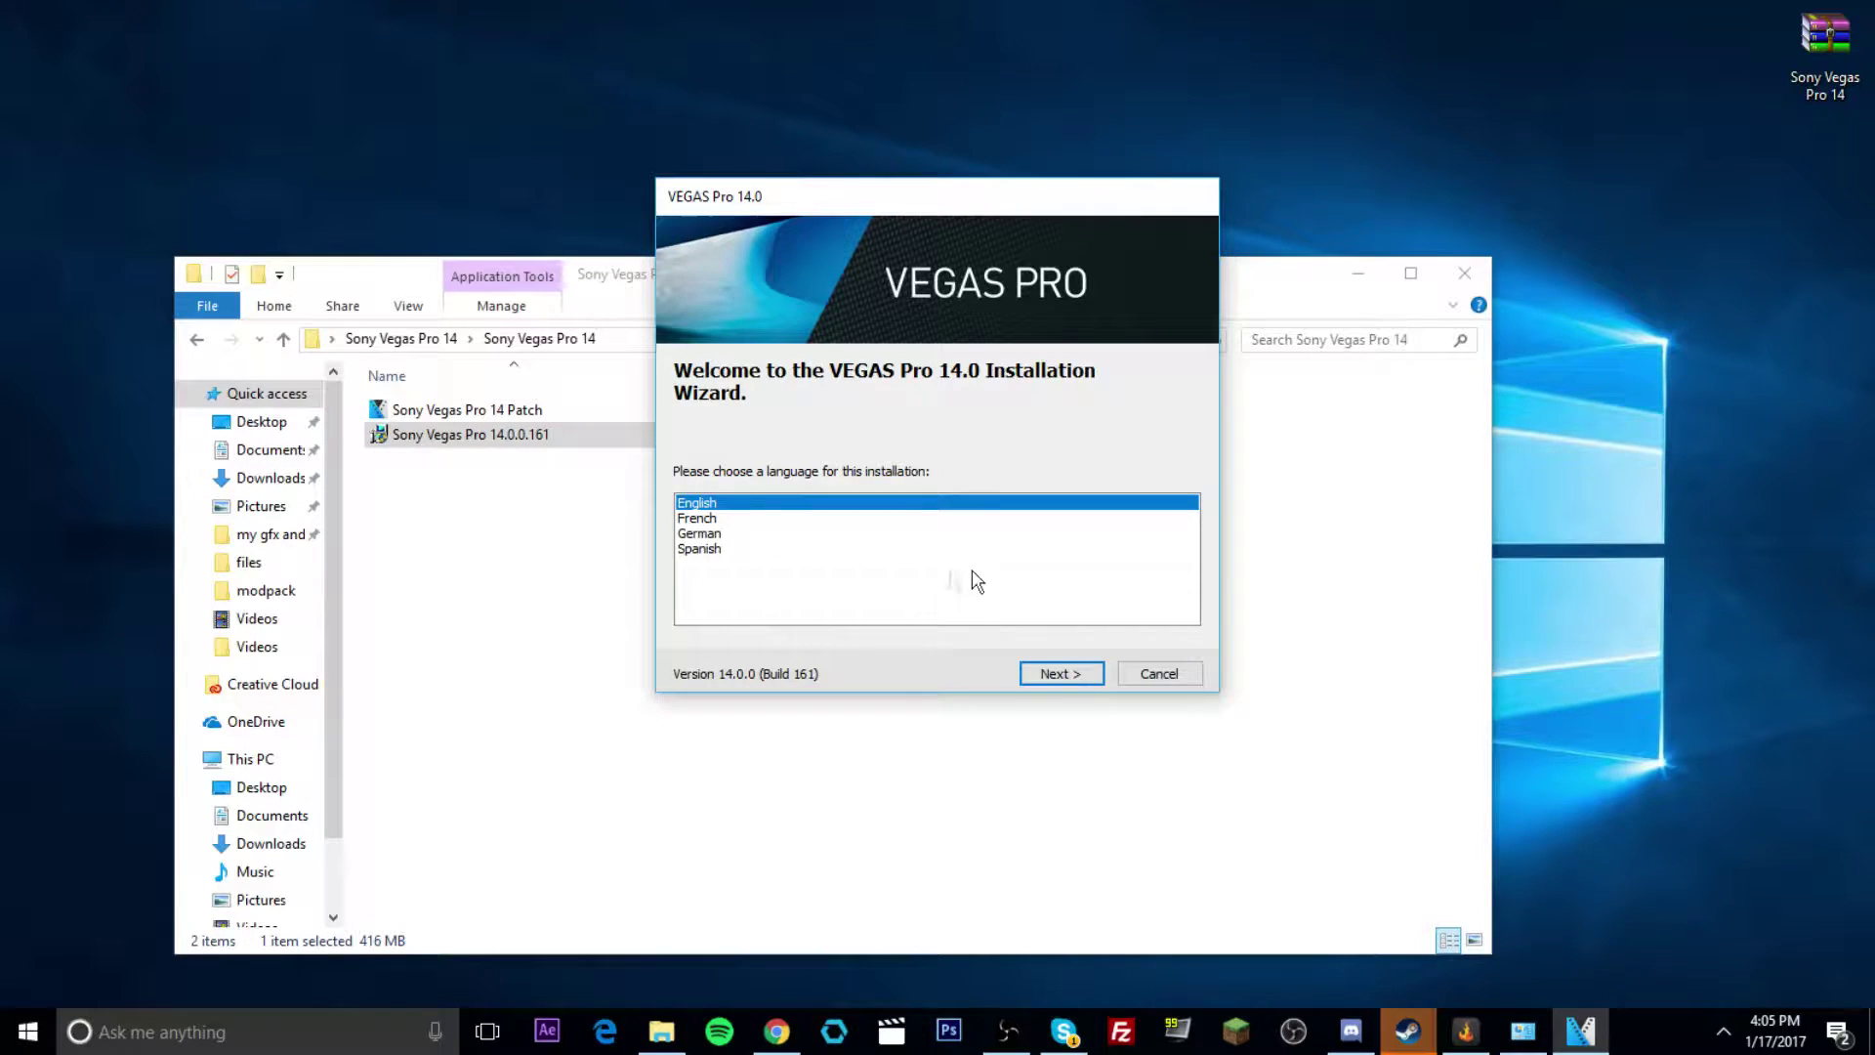
# Choose English as the installation language and continue
pyautogui.click(876, 549)
pyautogui.press('Up')
pyautogui.press('Up')
pyautogui.press('Up')
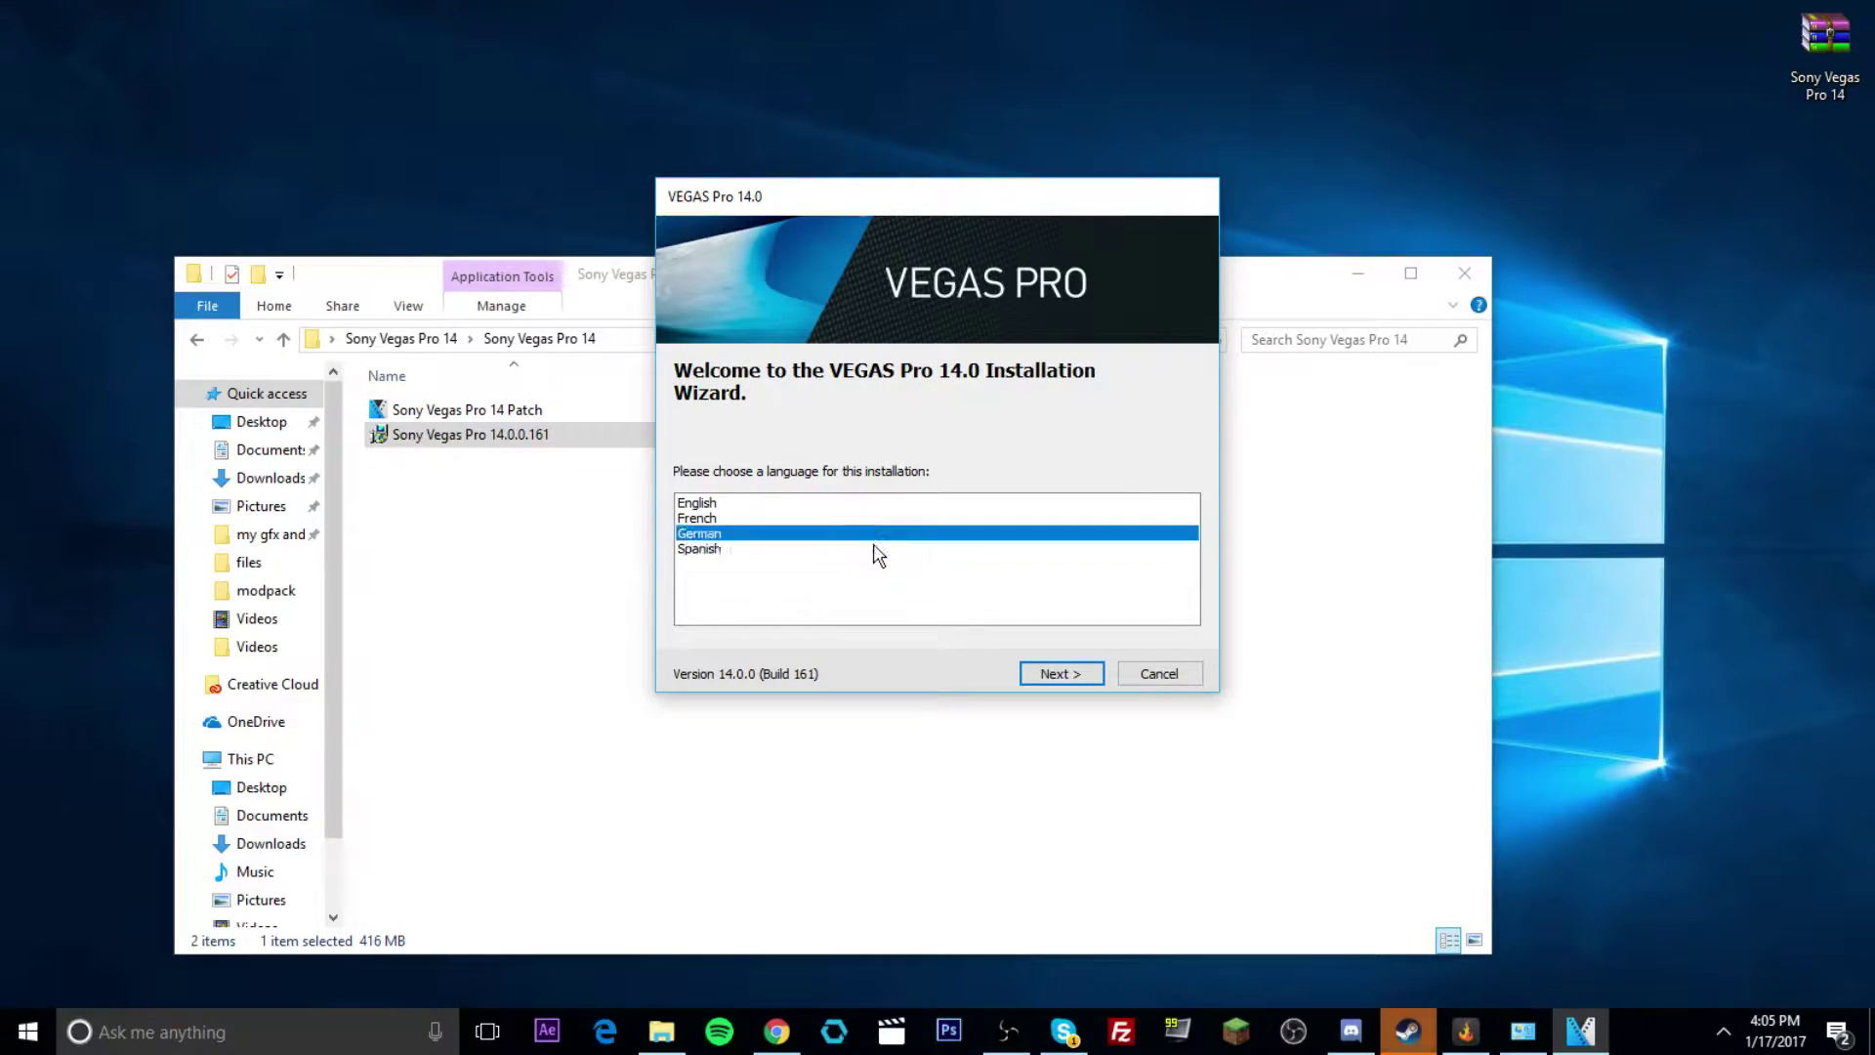
pyautogui.press('Down')
pyautogui.press('Down')
pyautogui.press('Up')
pyautogui.press('Up')
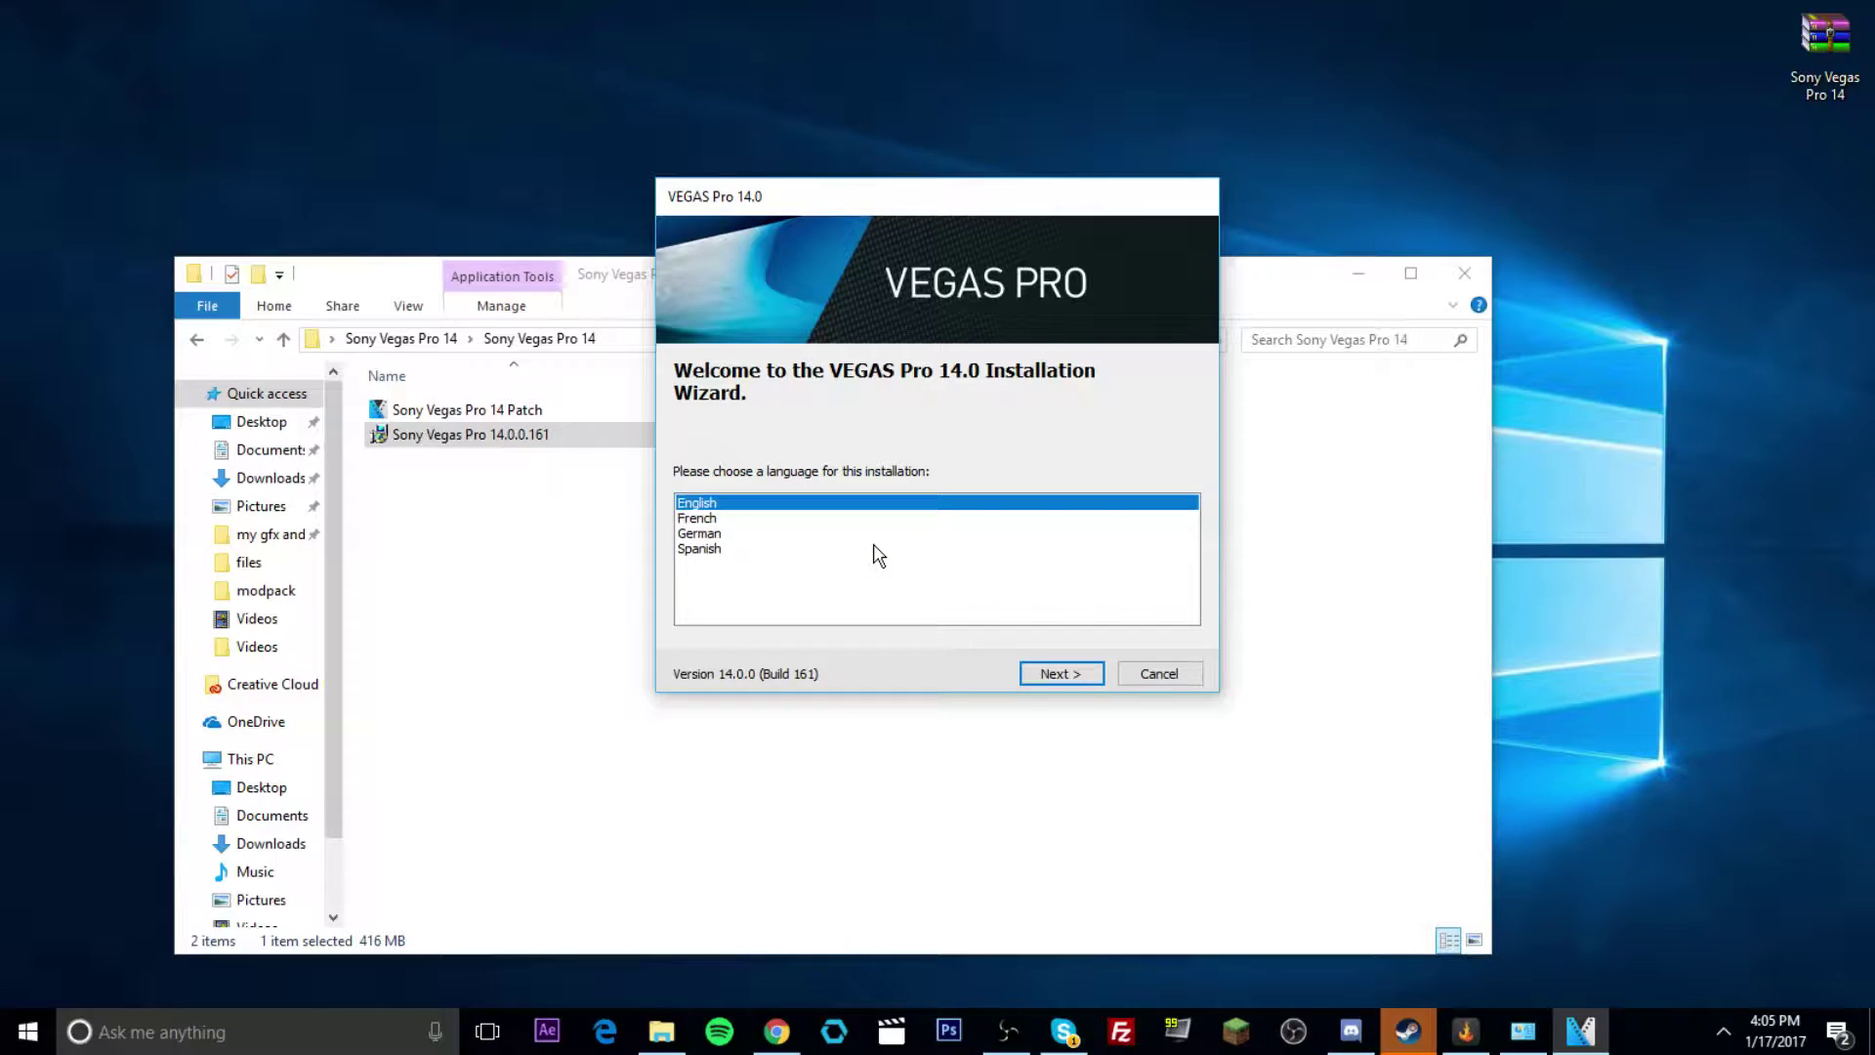
pyautogui.click(1026, 674)
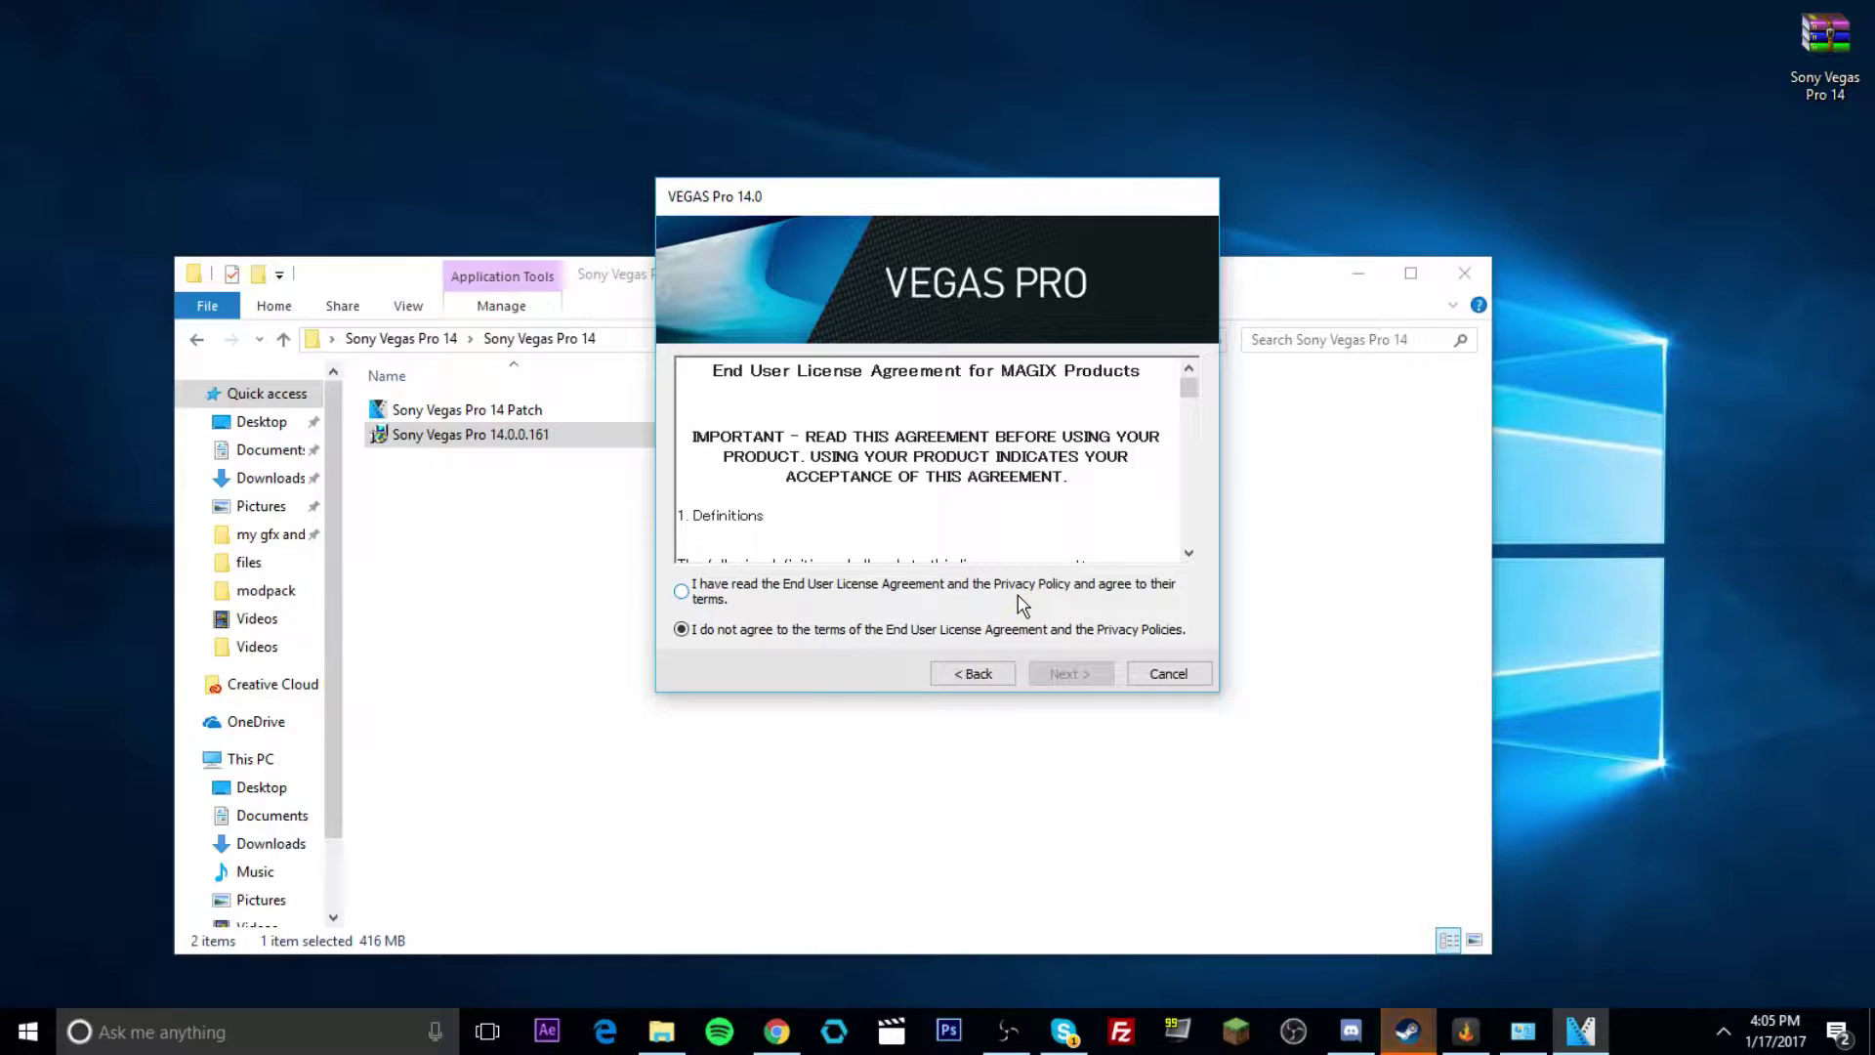
# Accept the licence, enable the desktop shortcut, and start the installation
pyautogui.click(1018, 595)
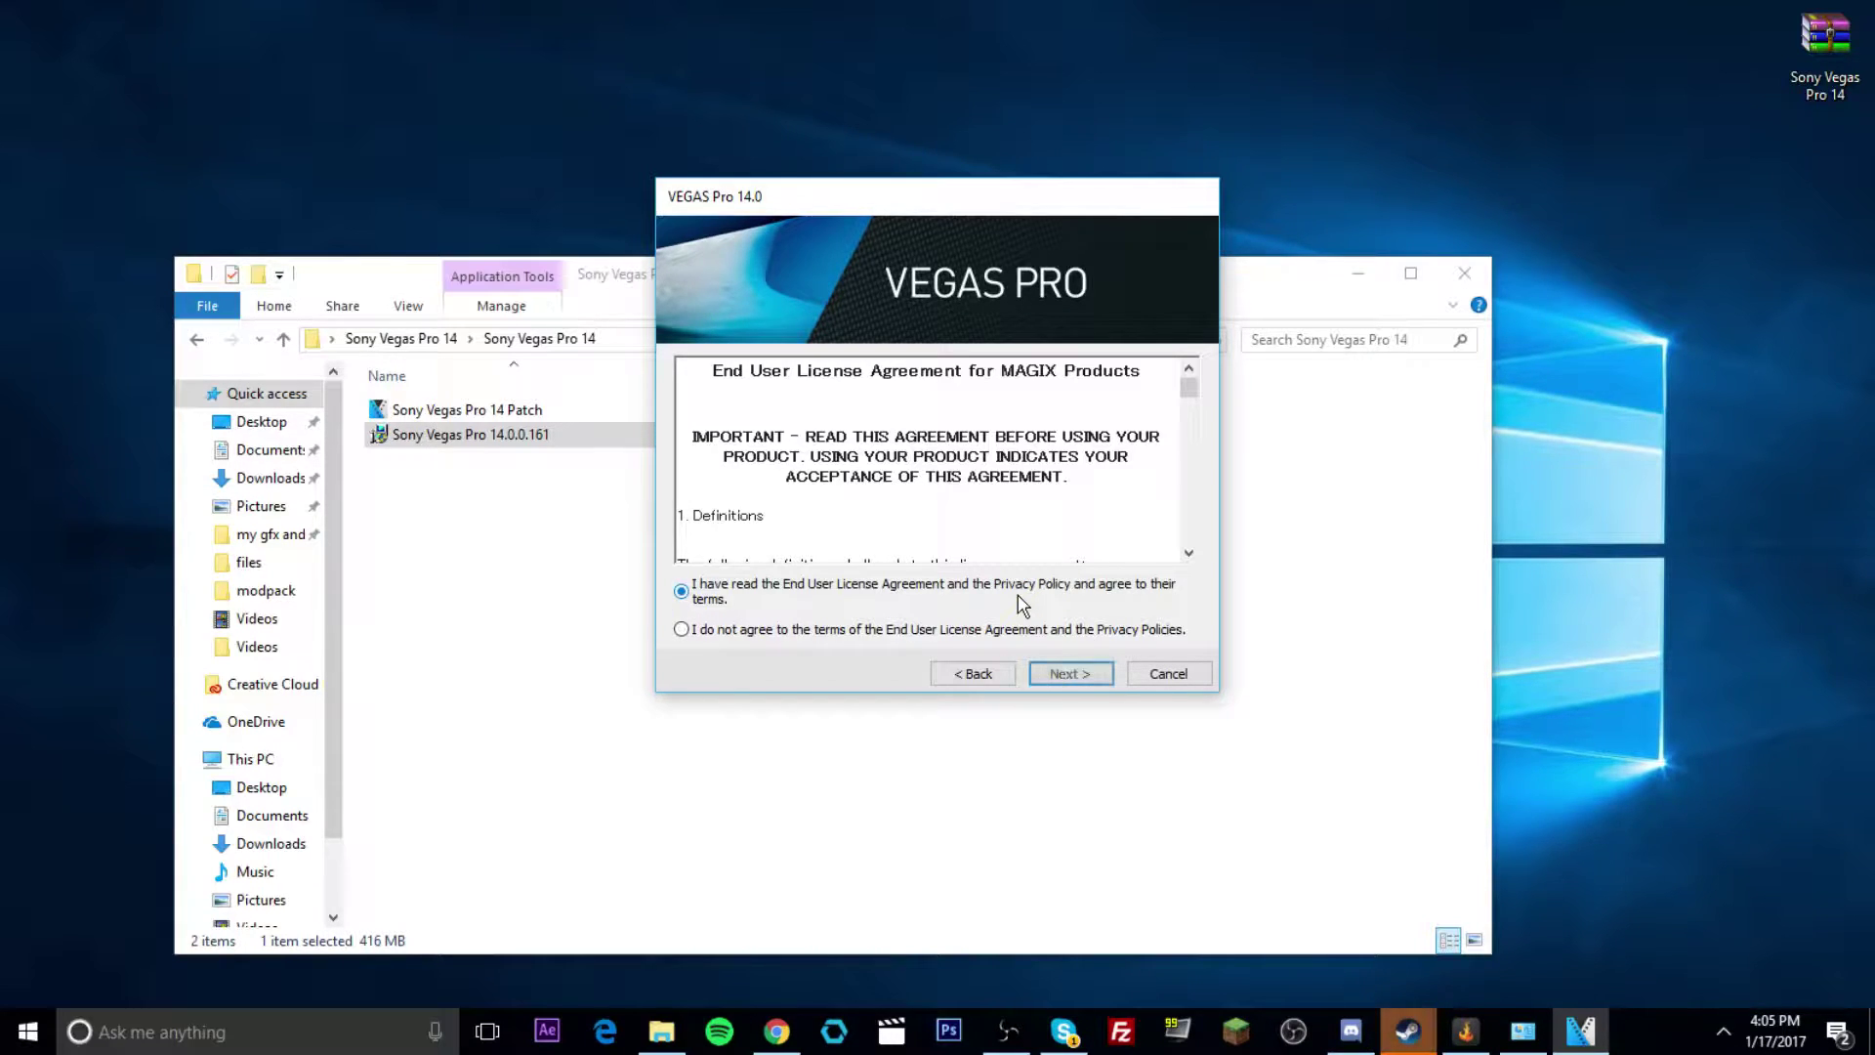
pyautogui.click(1069, 676)
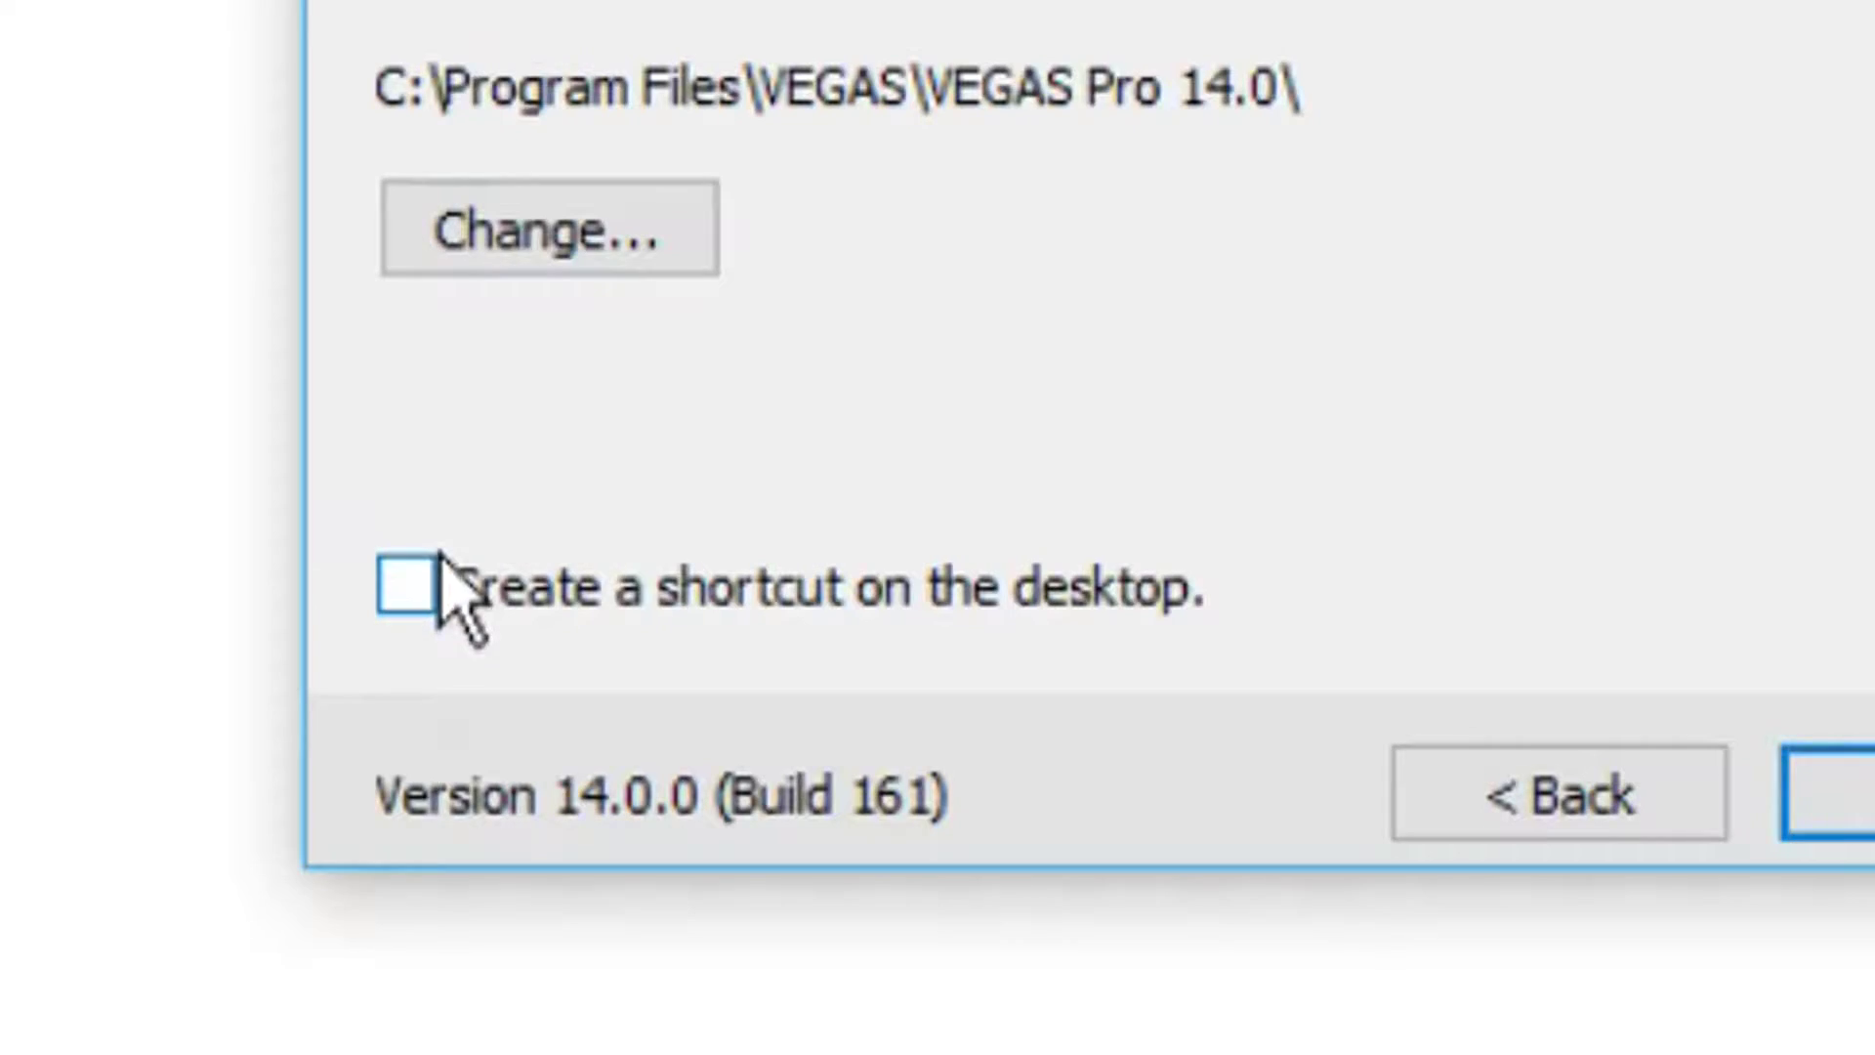
pyautogui.click(403, 586)
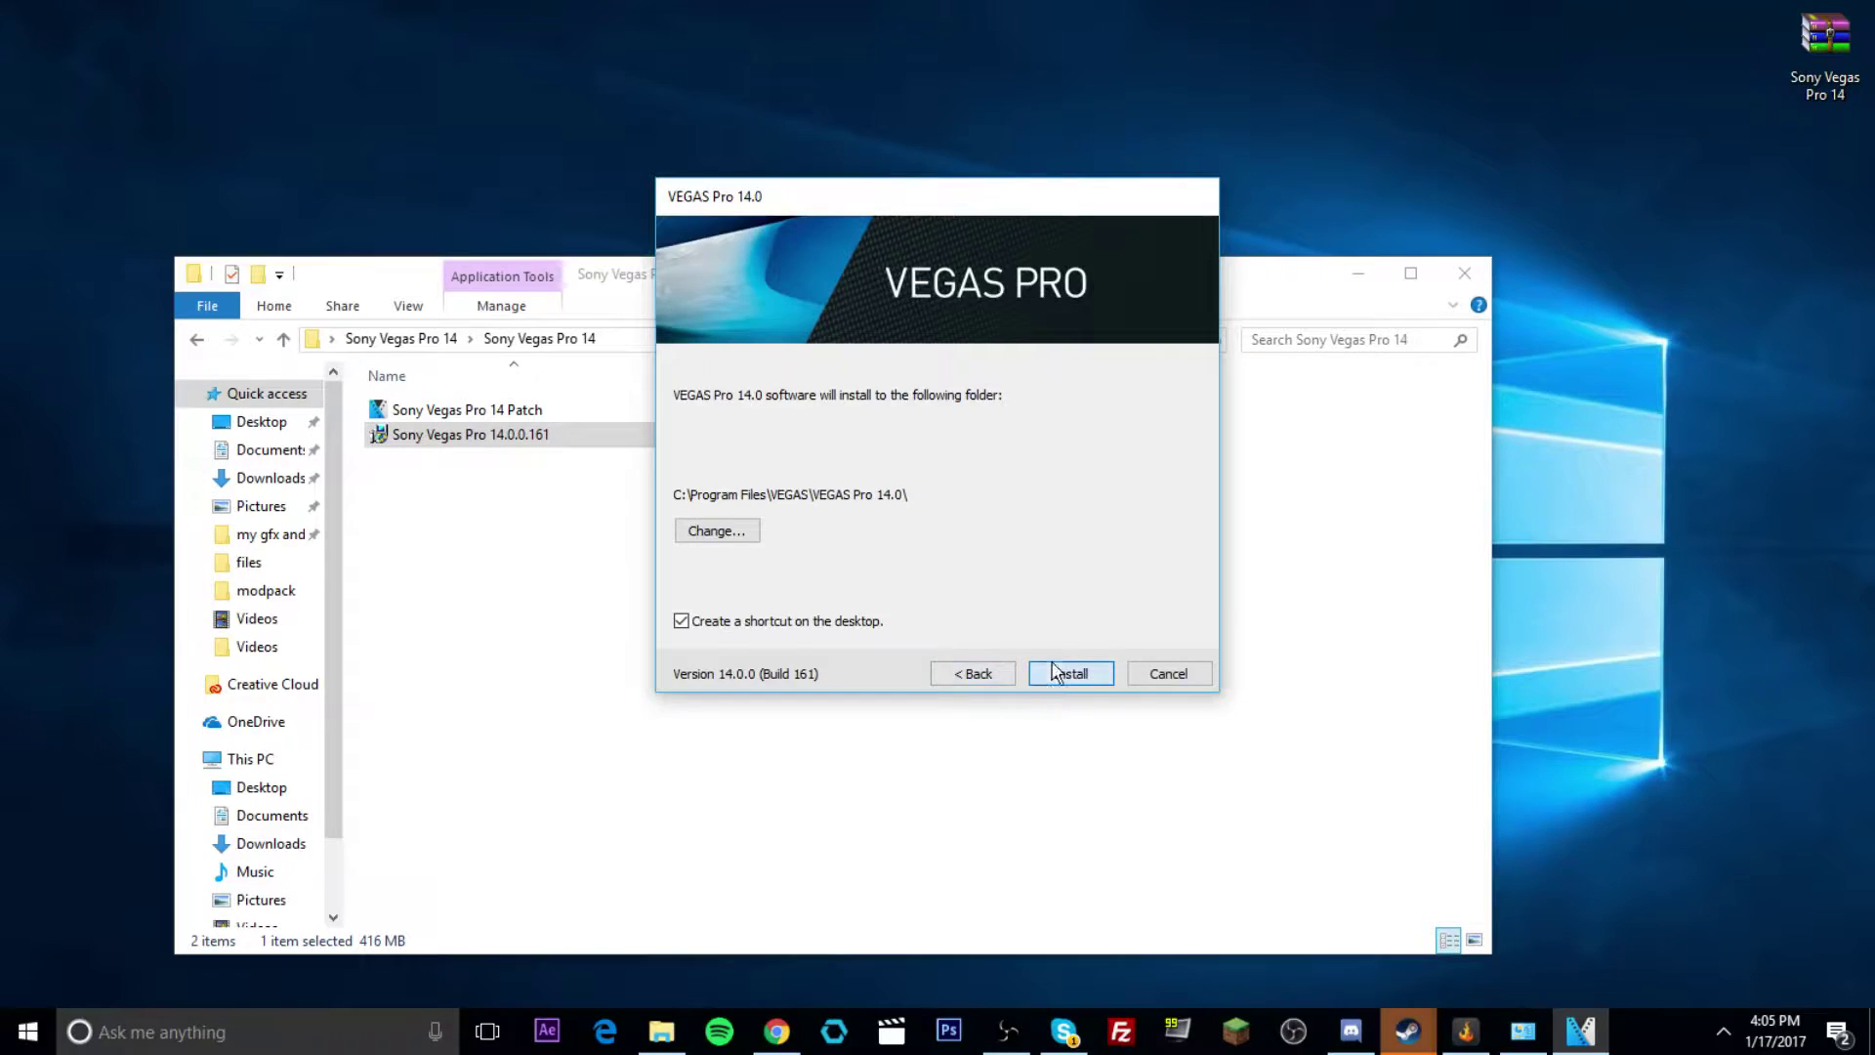
pyautogui.click(1055, 672)
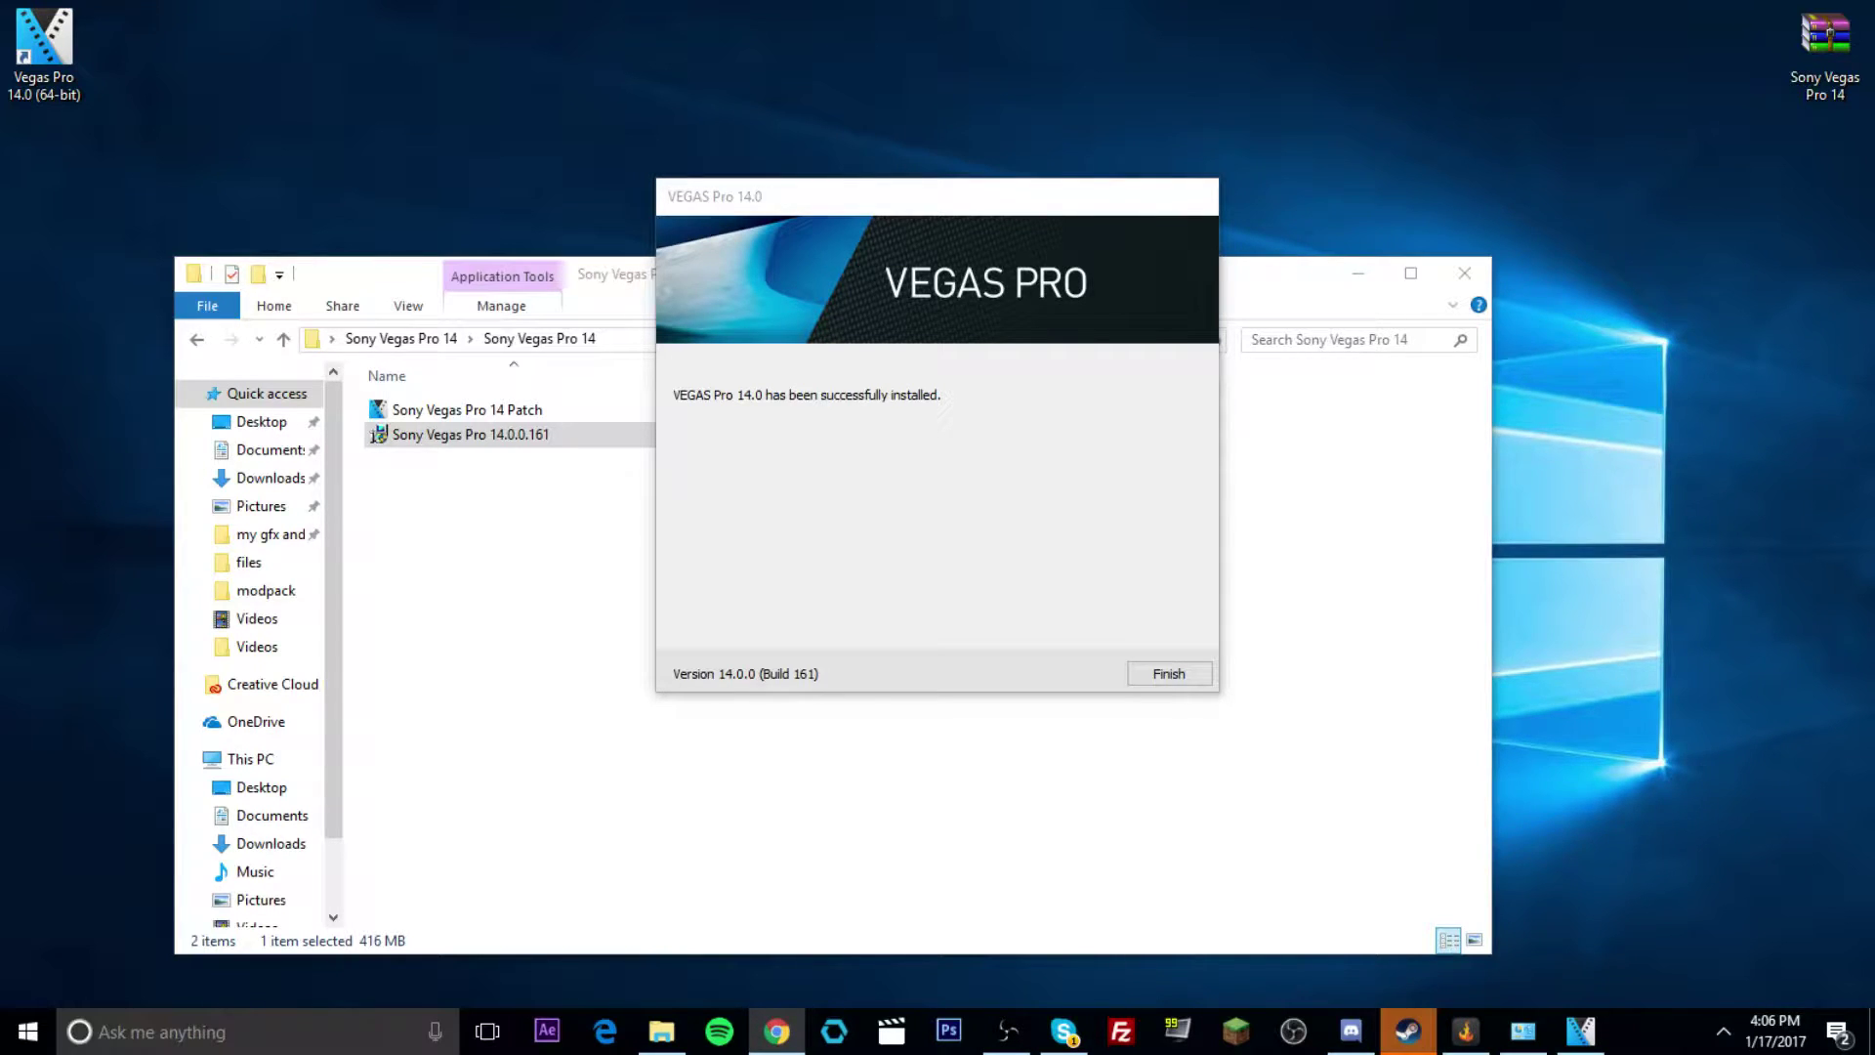
# Close the completed VEGAS Pro 14.0 installer with Finish
pyautogui.click(1143, 684)
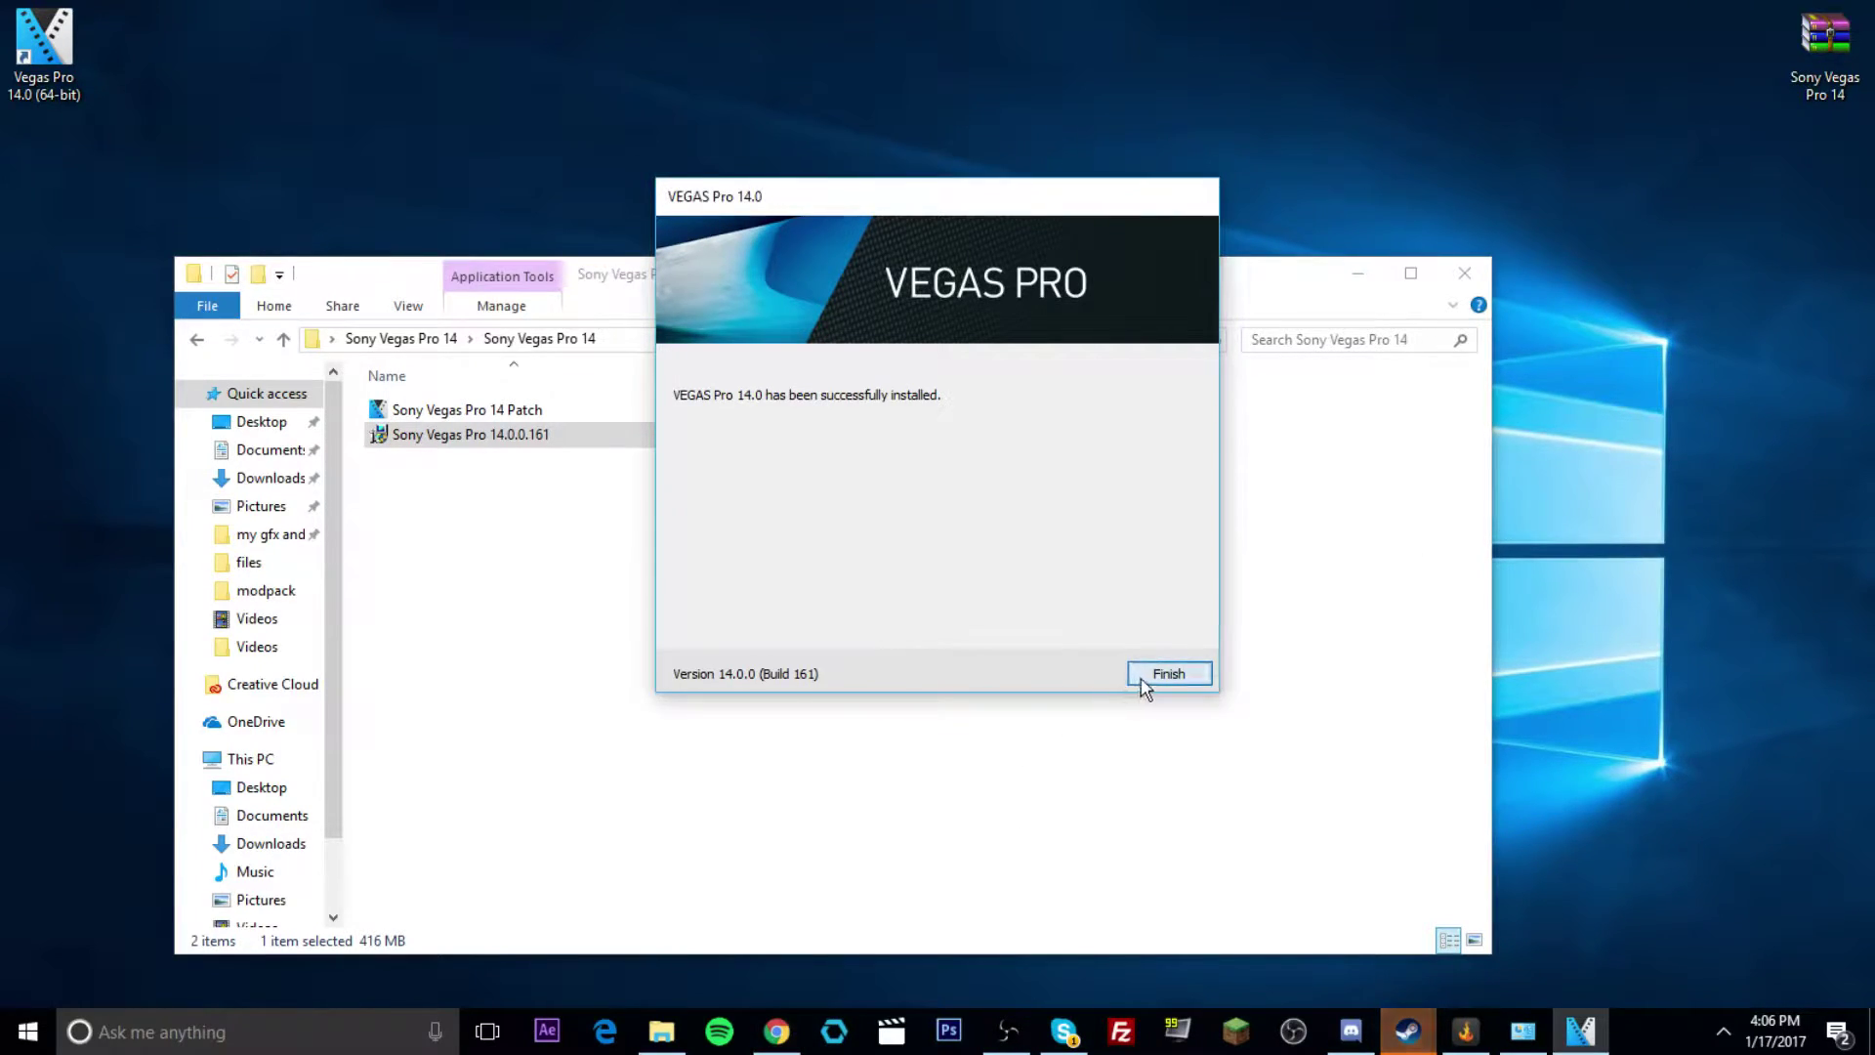
pyautogui.click(1145, 679)
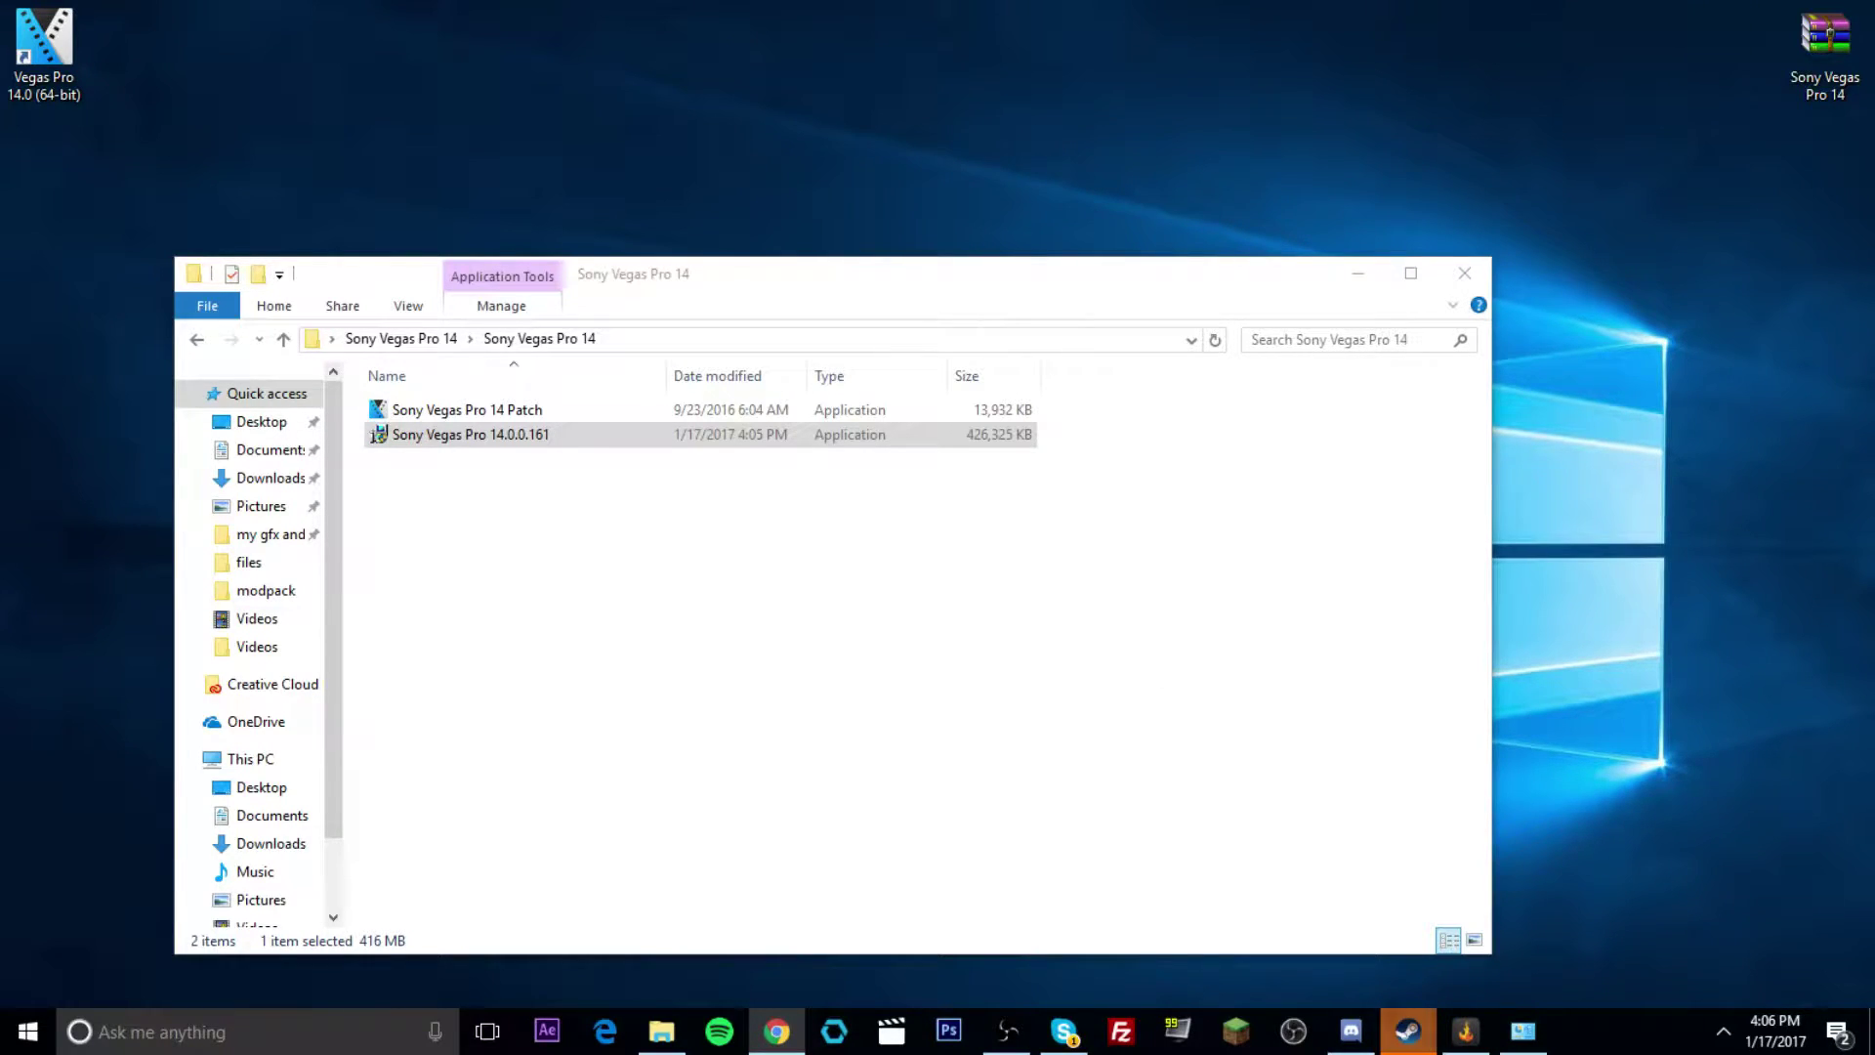
# Run the Sony Vegas Pro 14 Patch, install it with Встановити, and close it with Готово
pyautogui.click(791, 412)
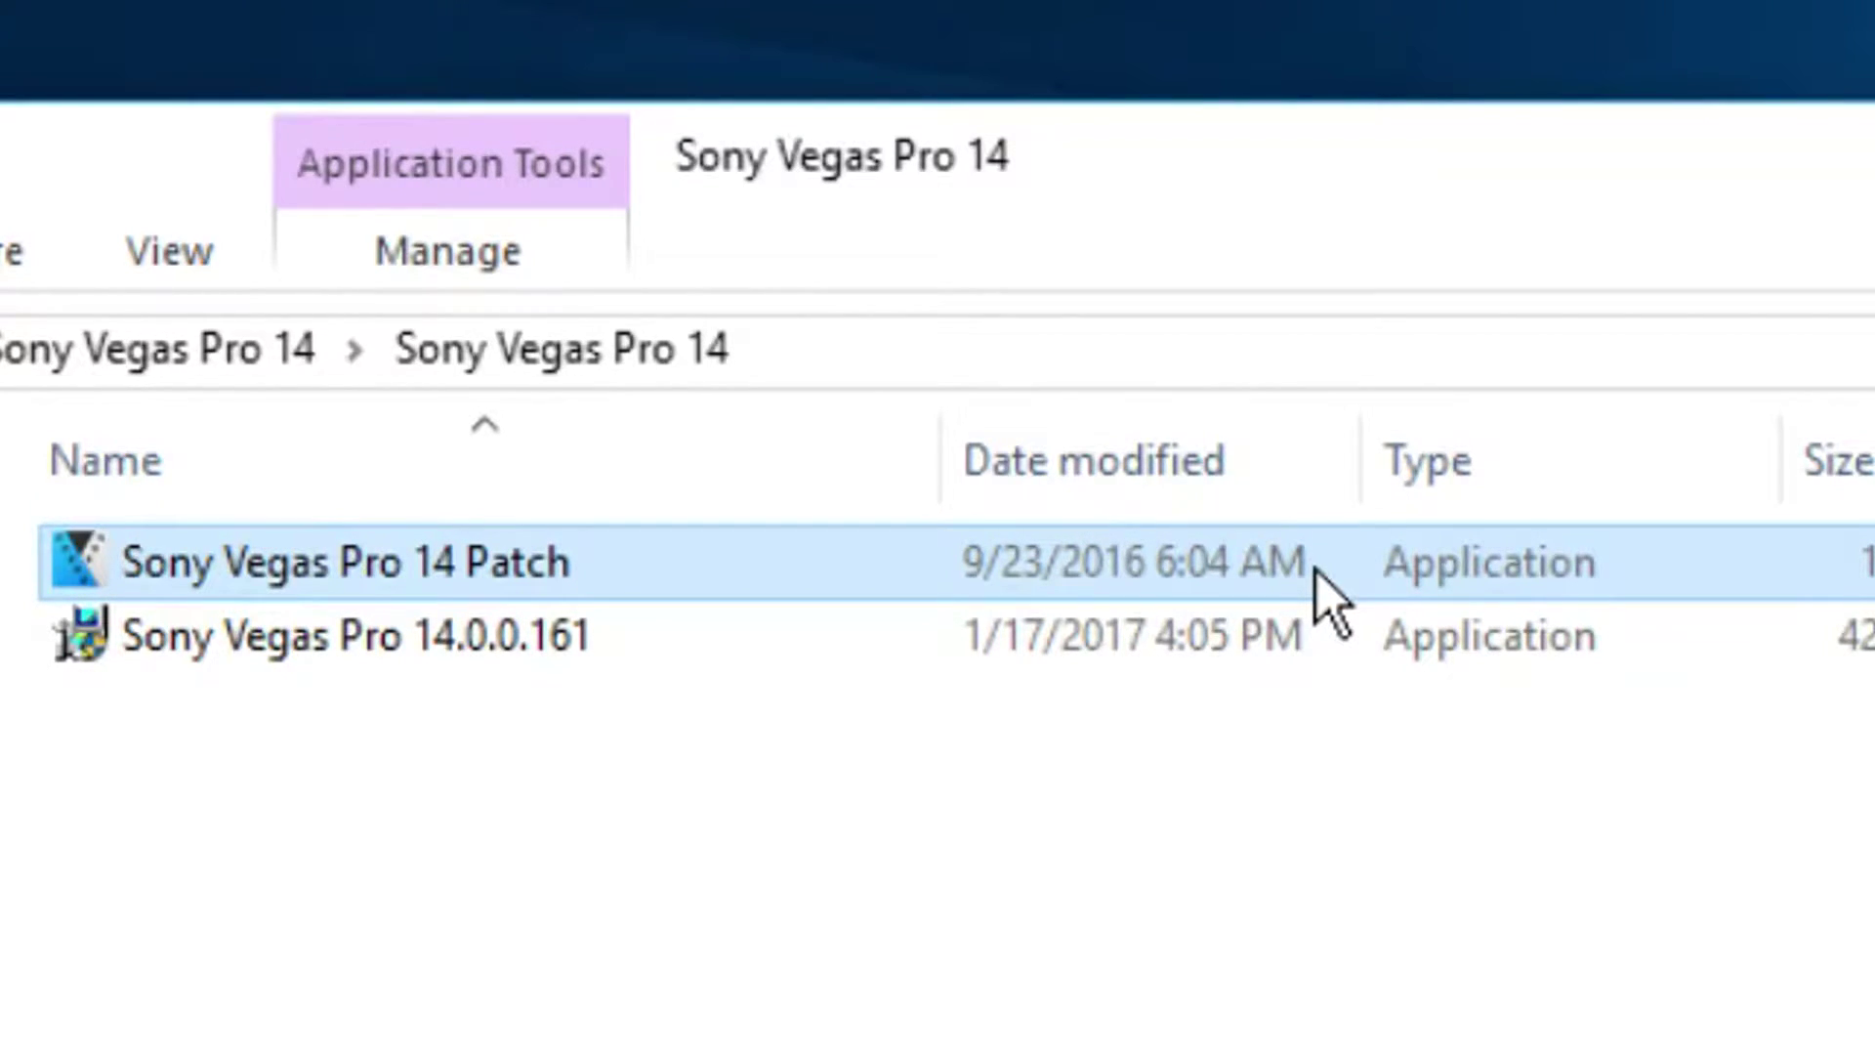
pyautogui.doubleClick(1317, 570)
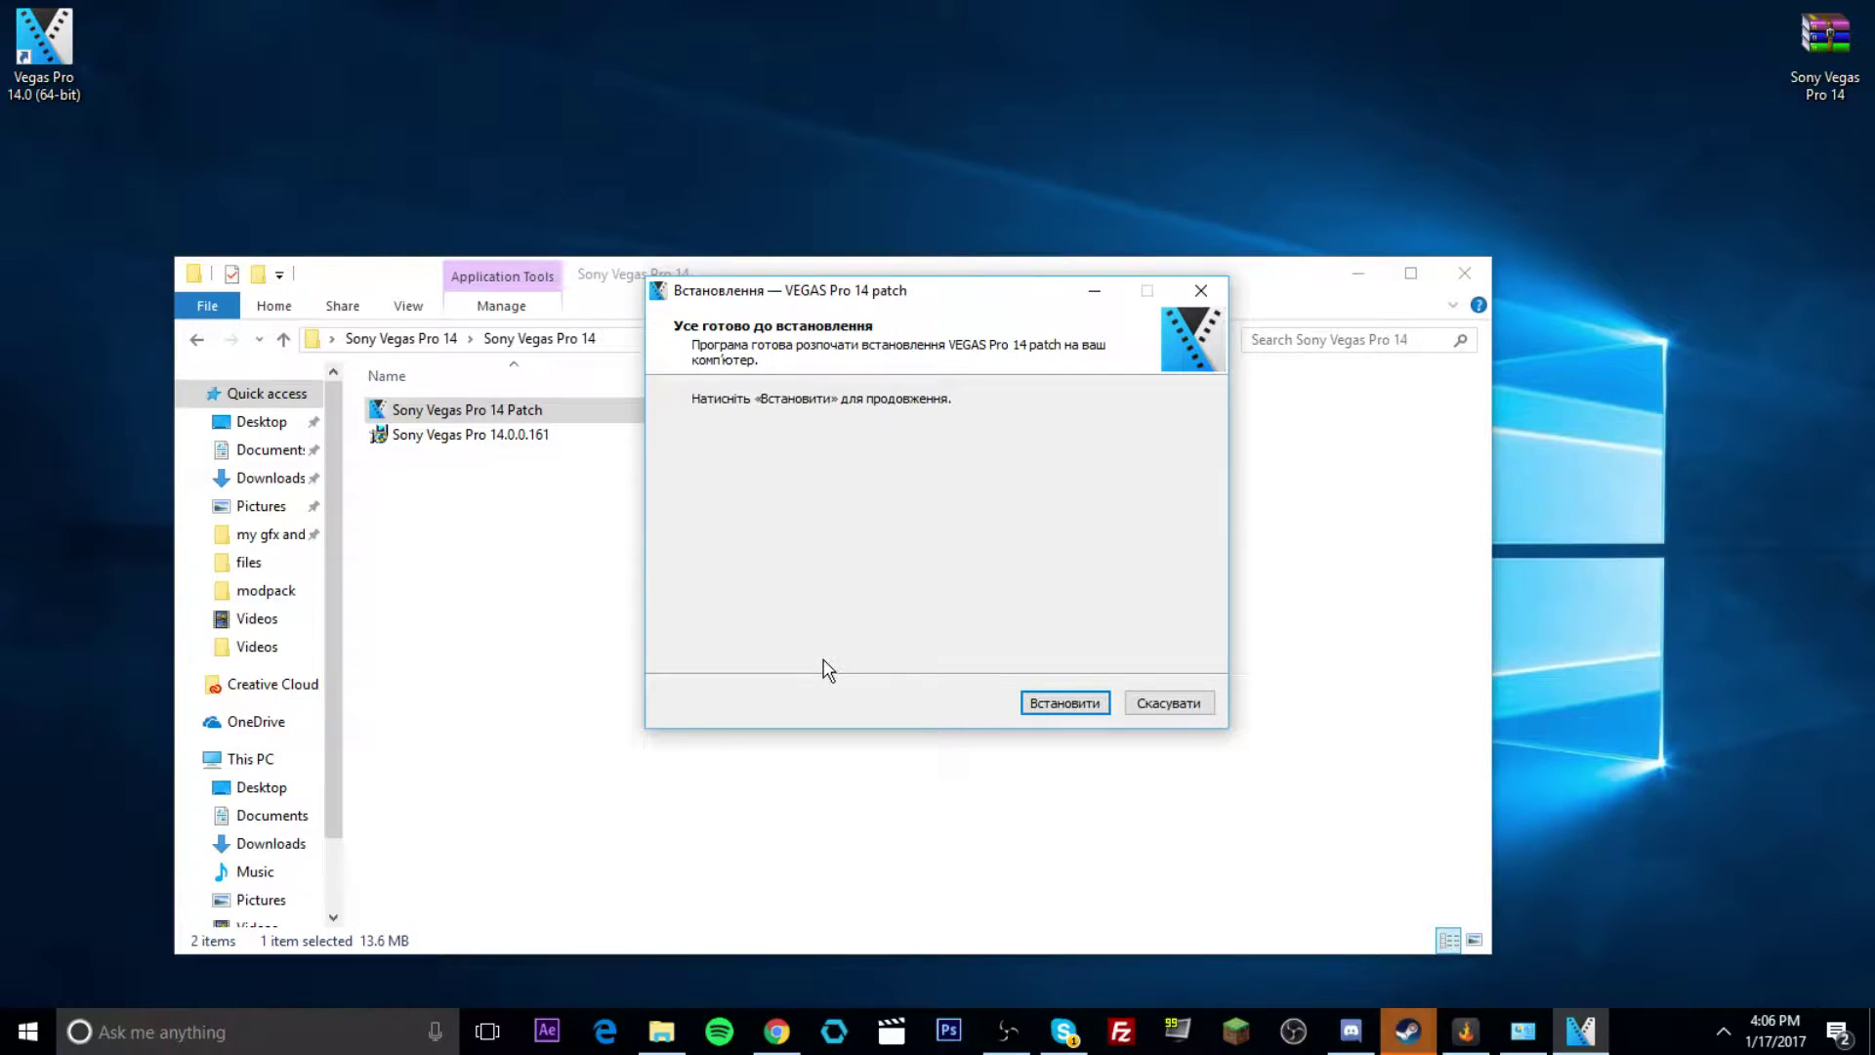
pyautogui.click(1033, 705)
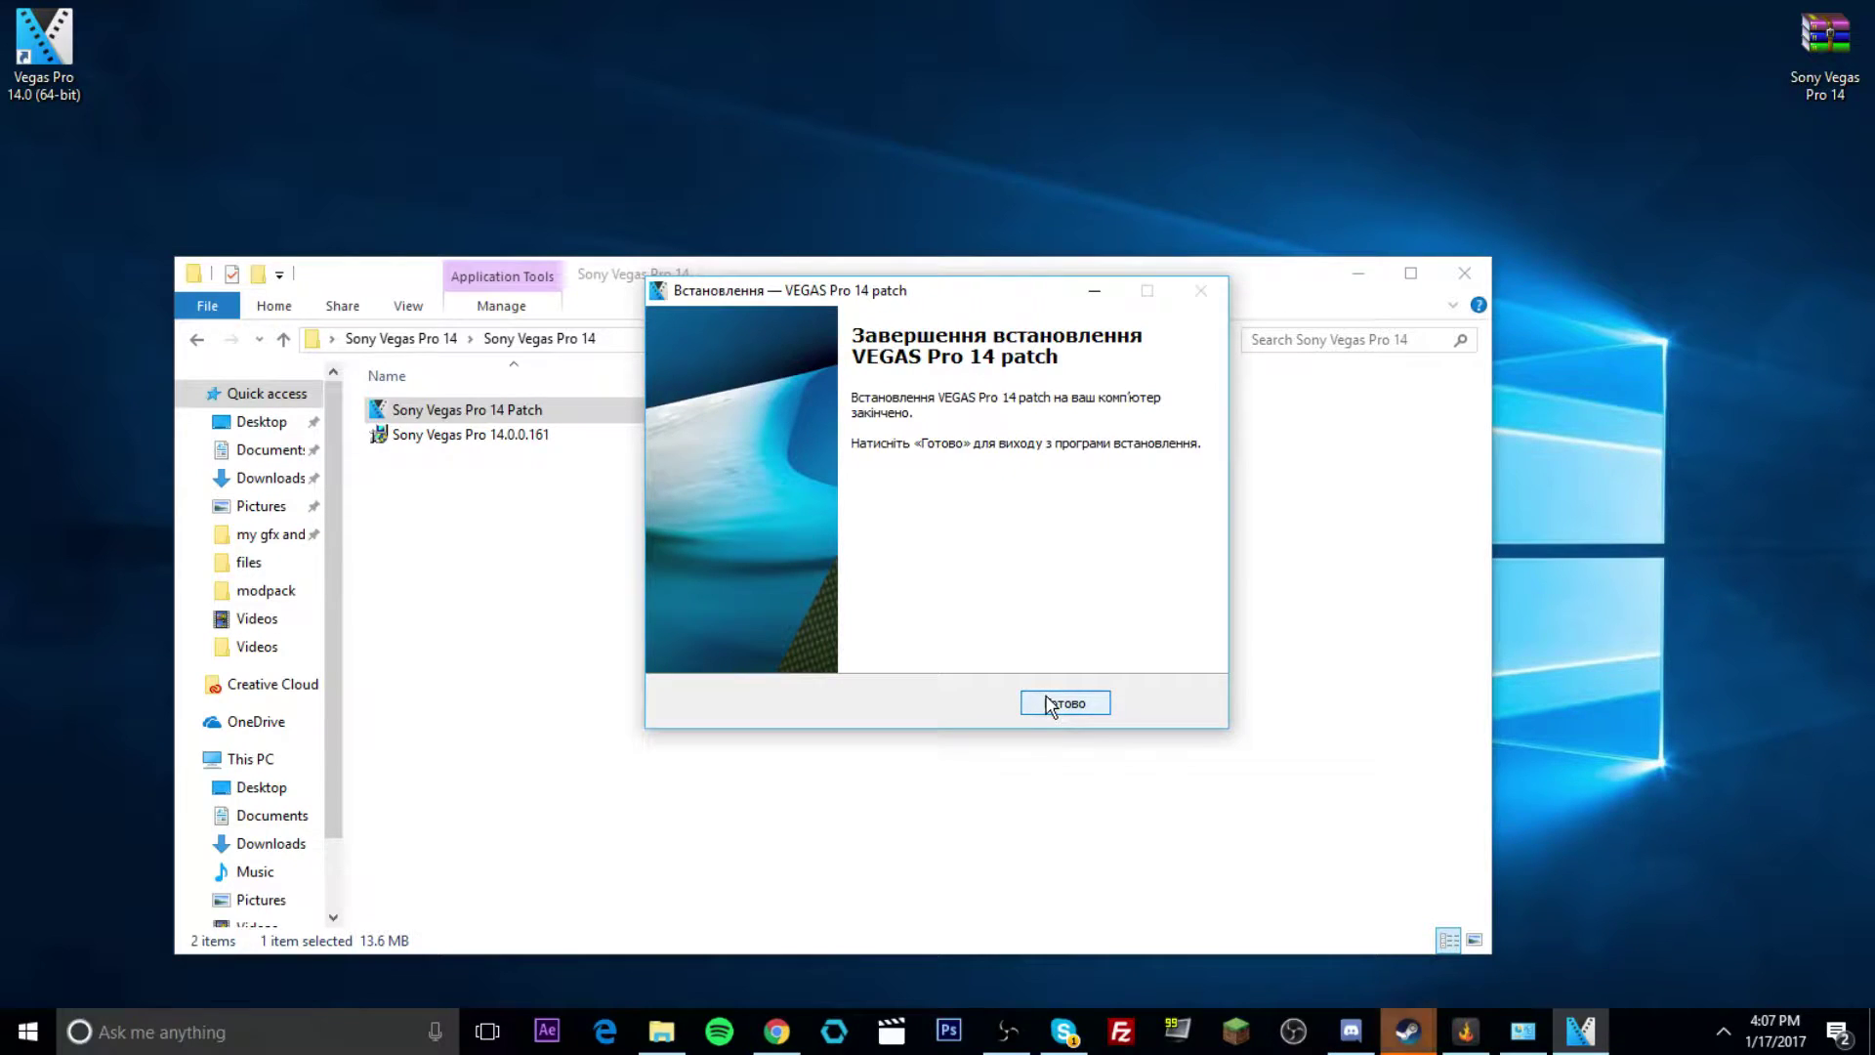
pyautogui.click(1057, 705)
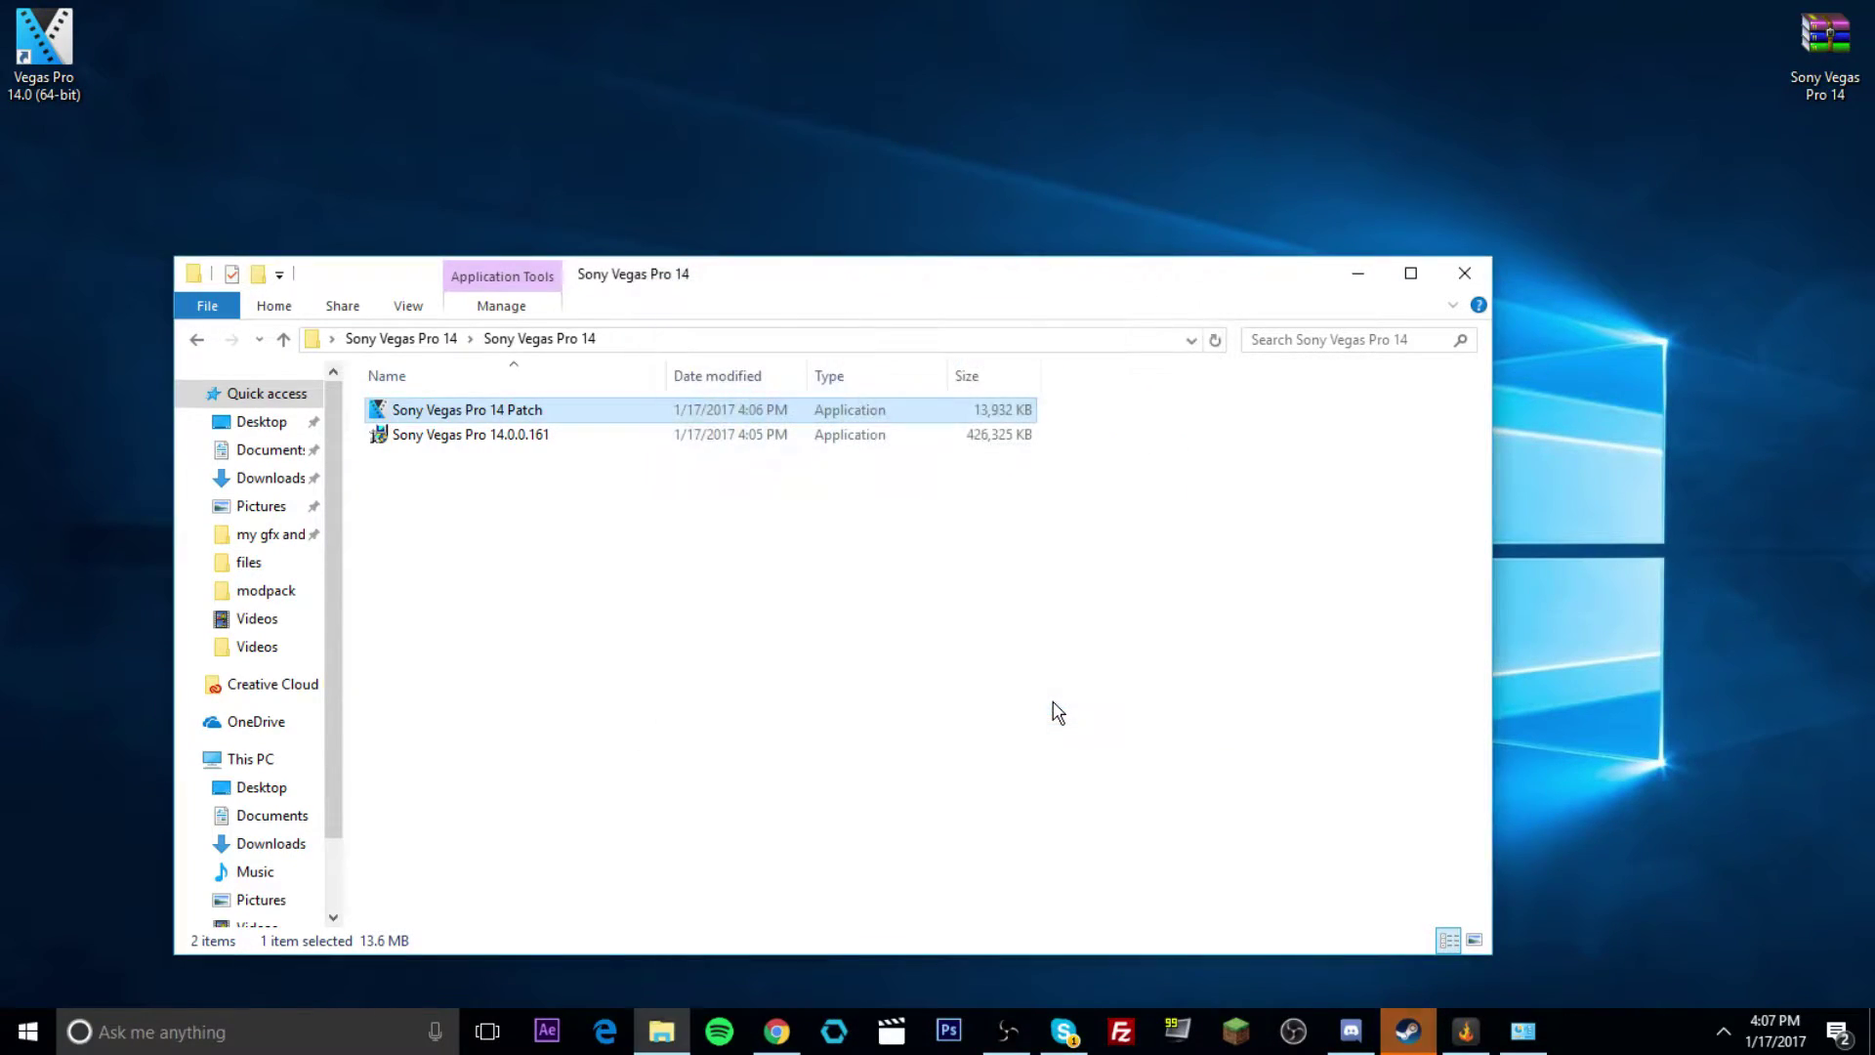
# Launch VEGAS Pro 14.0 from its new desktop shortcut into an empty Untitled project
pyautogui.click(1058, 713)
pyautogui.moveTo(51, 80); pyautogui.dragTo(562, 192)
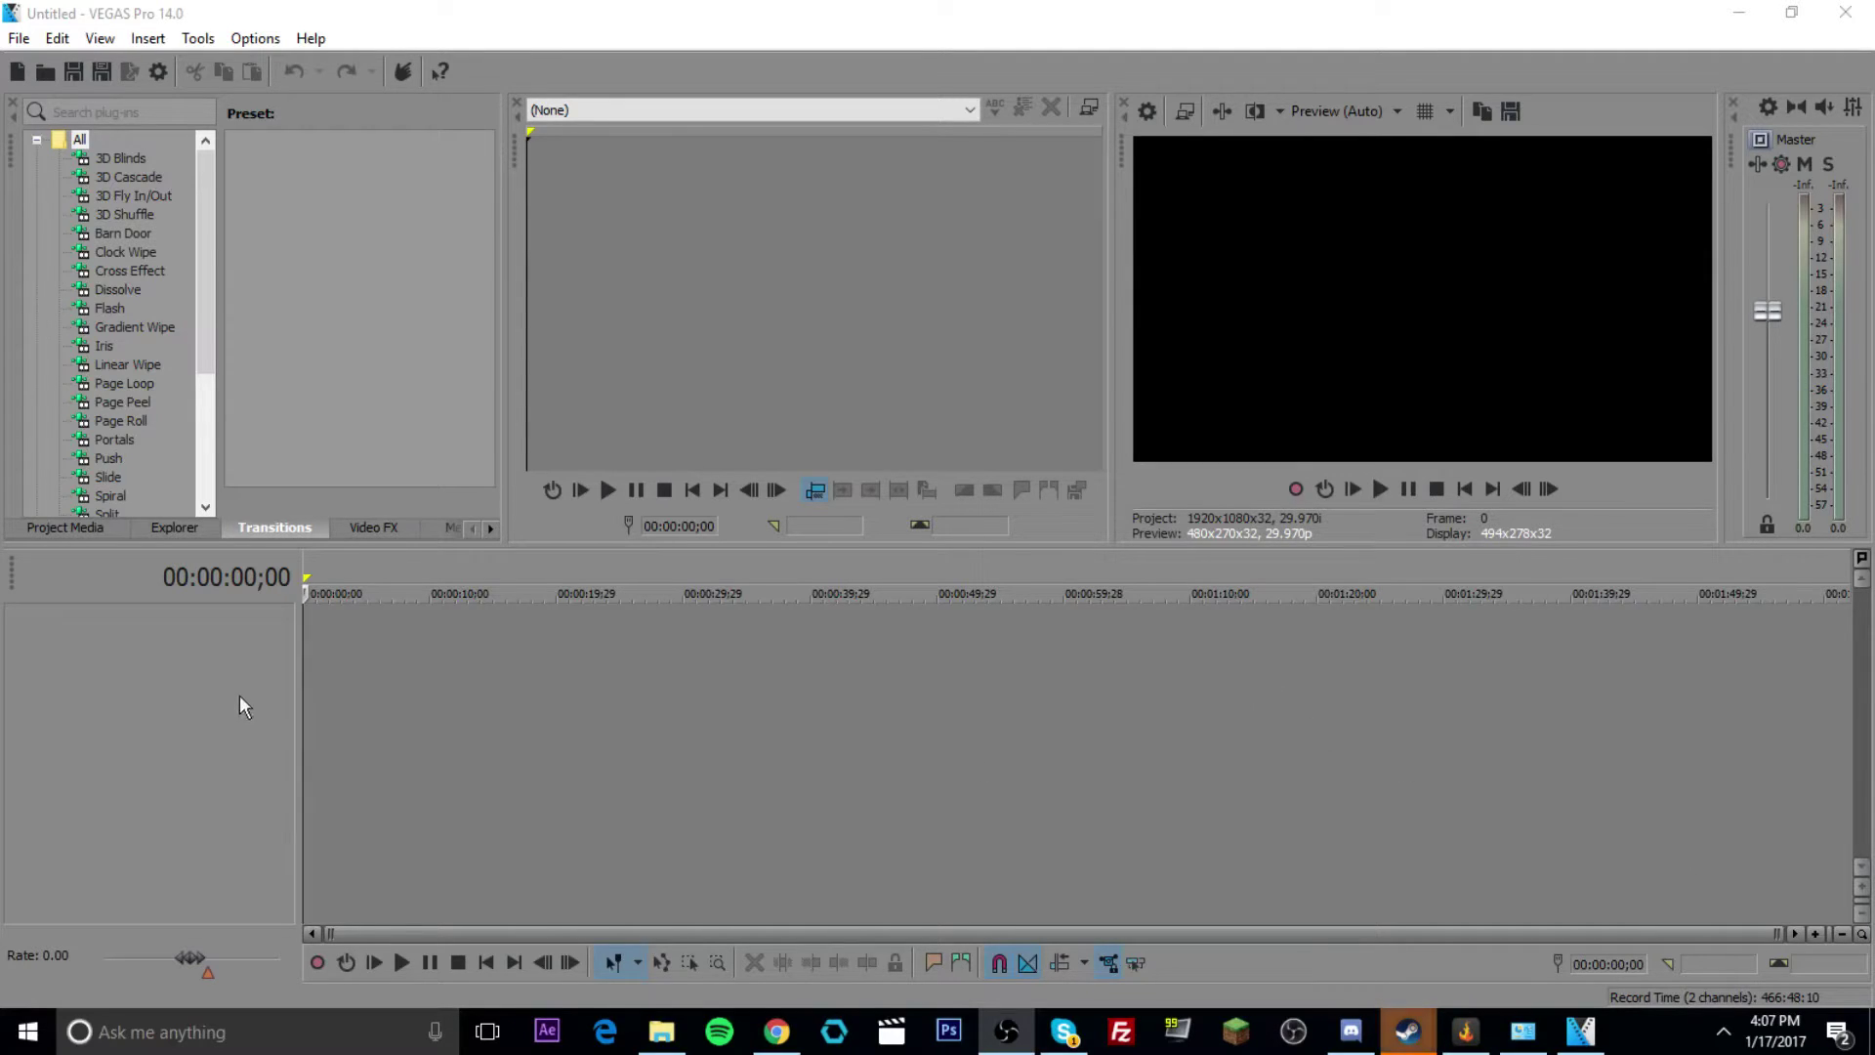
# Insert one video track and one audio track into the empty timeline
pyautogui.rightClick(397, 676)
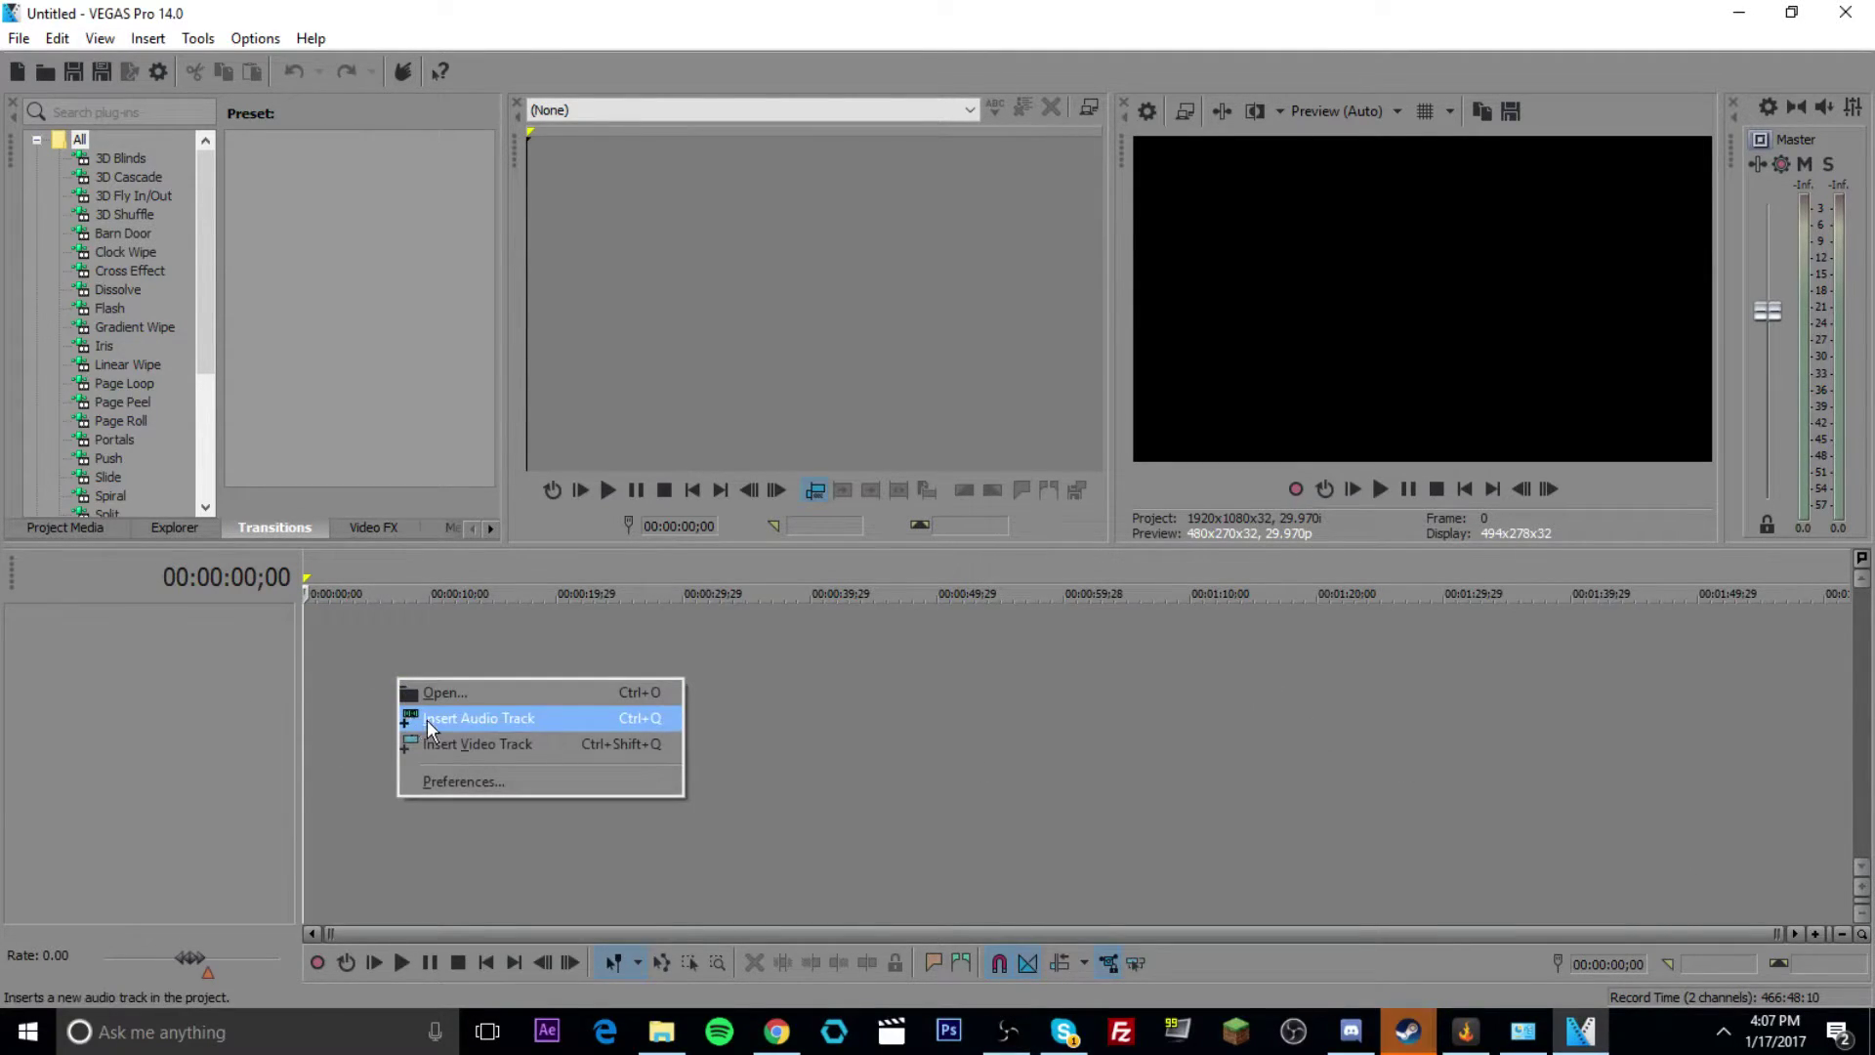
pyautogui.click(459, 744)
pyautogui.rightClick(459, 746)
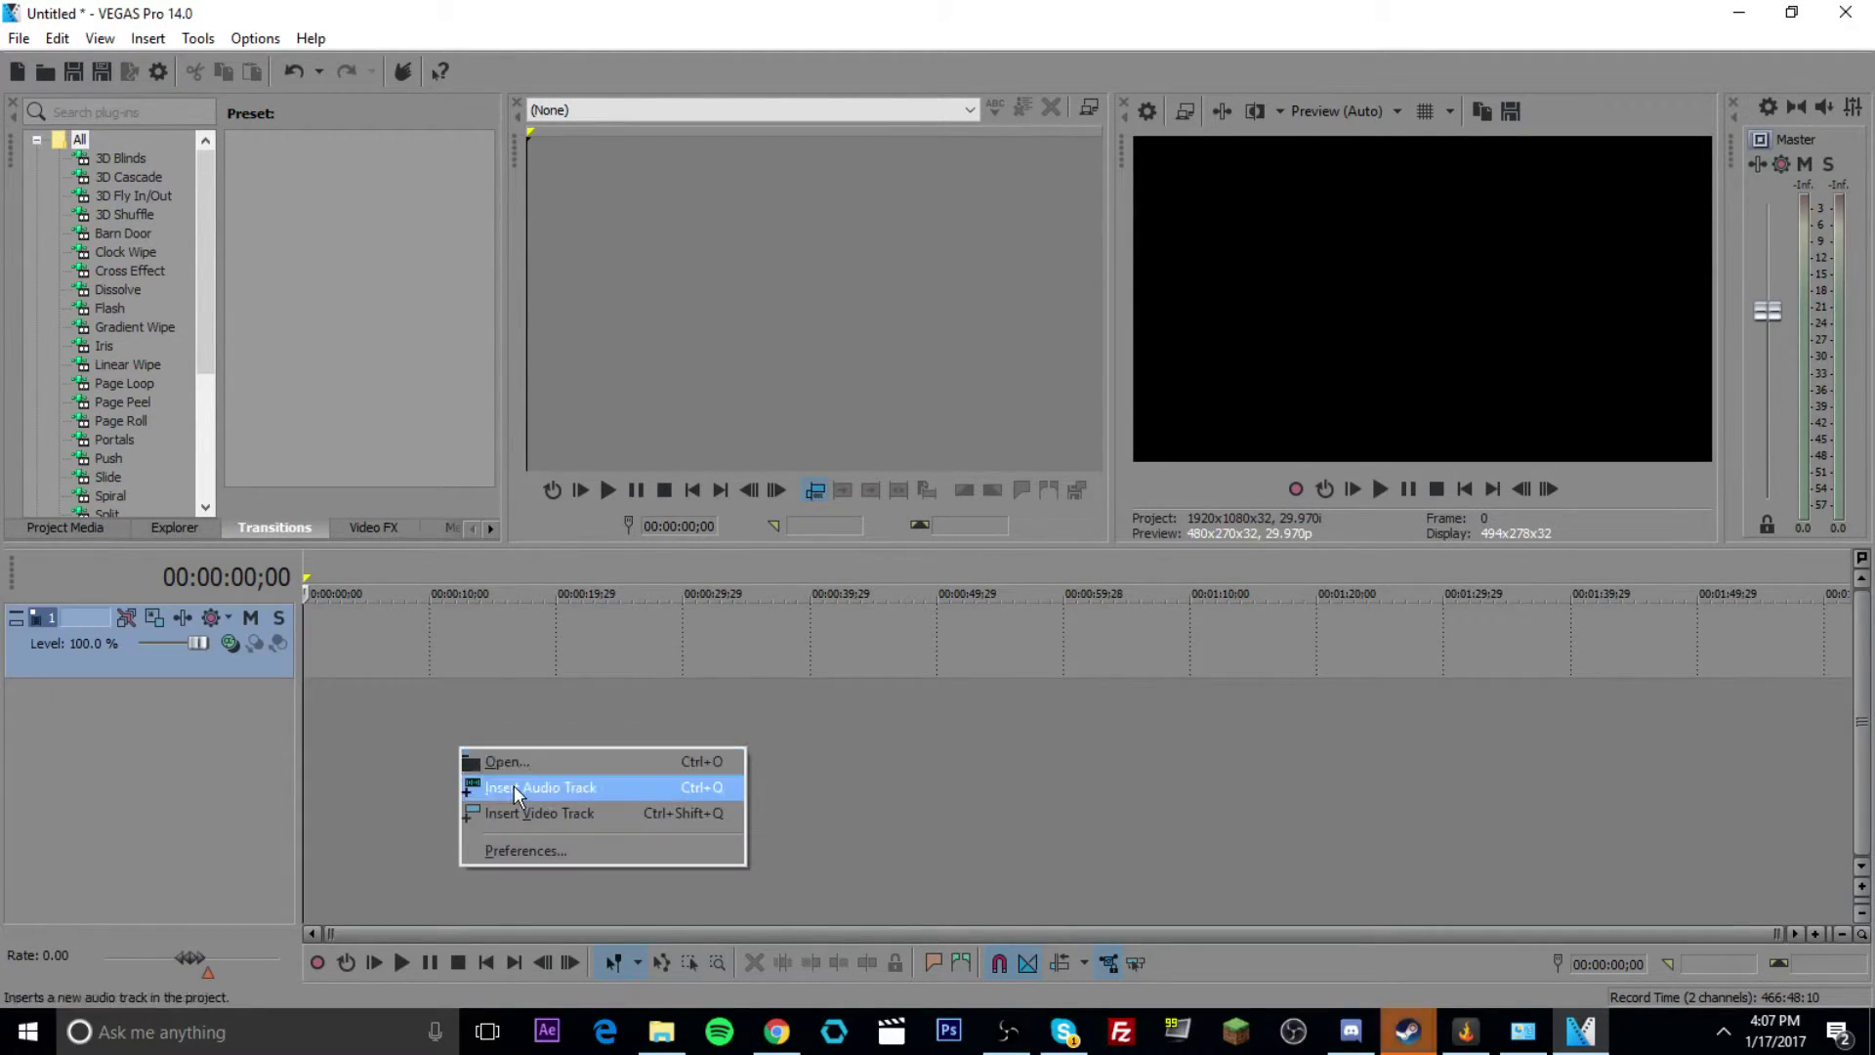
pyautogui.click(514, 787)
# Browse the Explorer, Transitions, Video FX and Project Media panels, then minimize VEGAS Pro
pyautogui.scroll(-4, 146, 469)
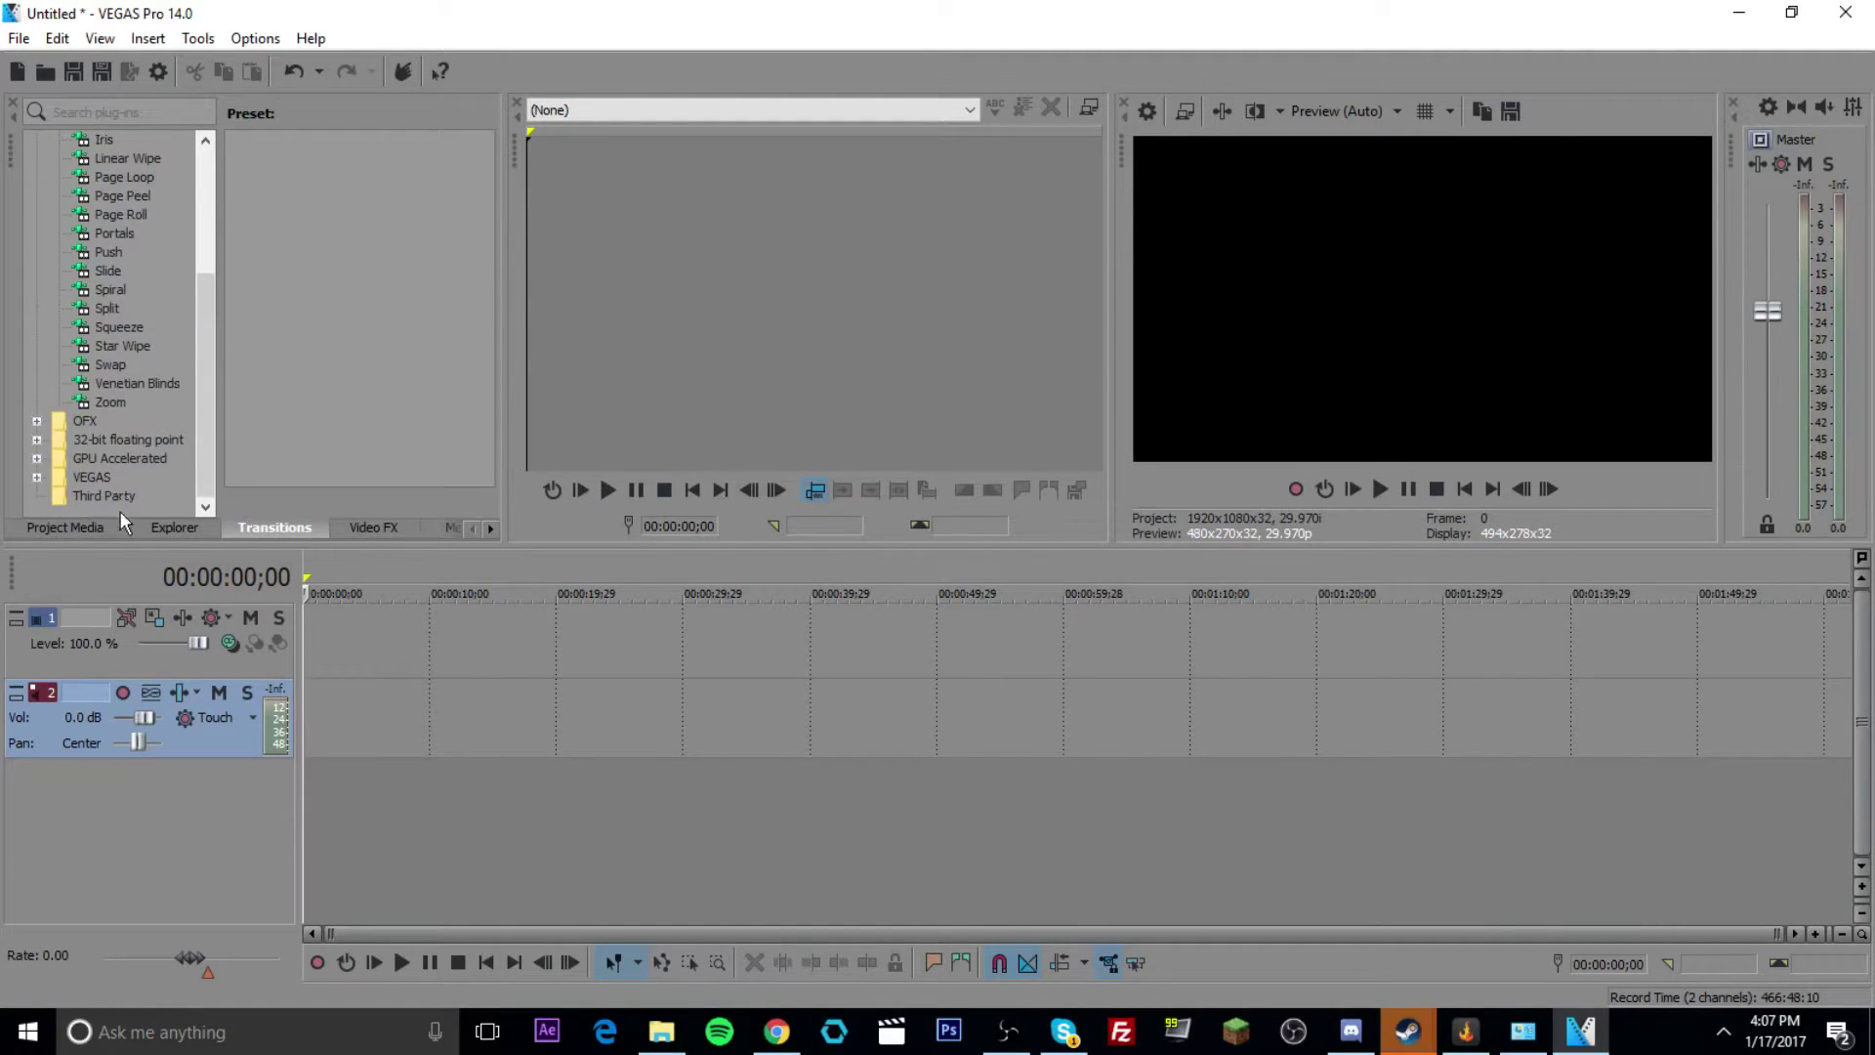
pyautogui.click(160, 529)
pyautogui.click(117, 527)
pyautogui.click(186, 529)
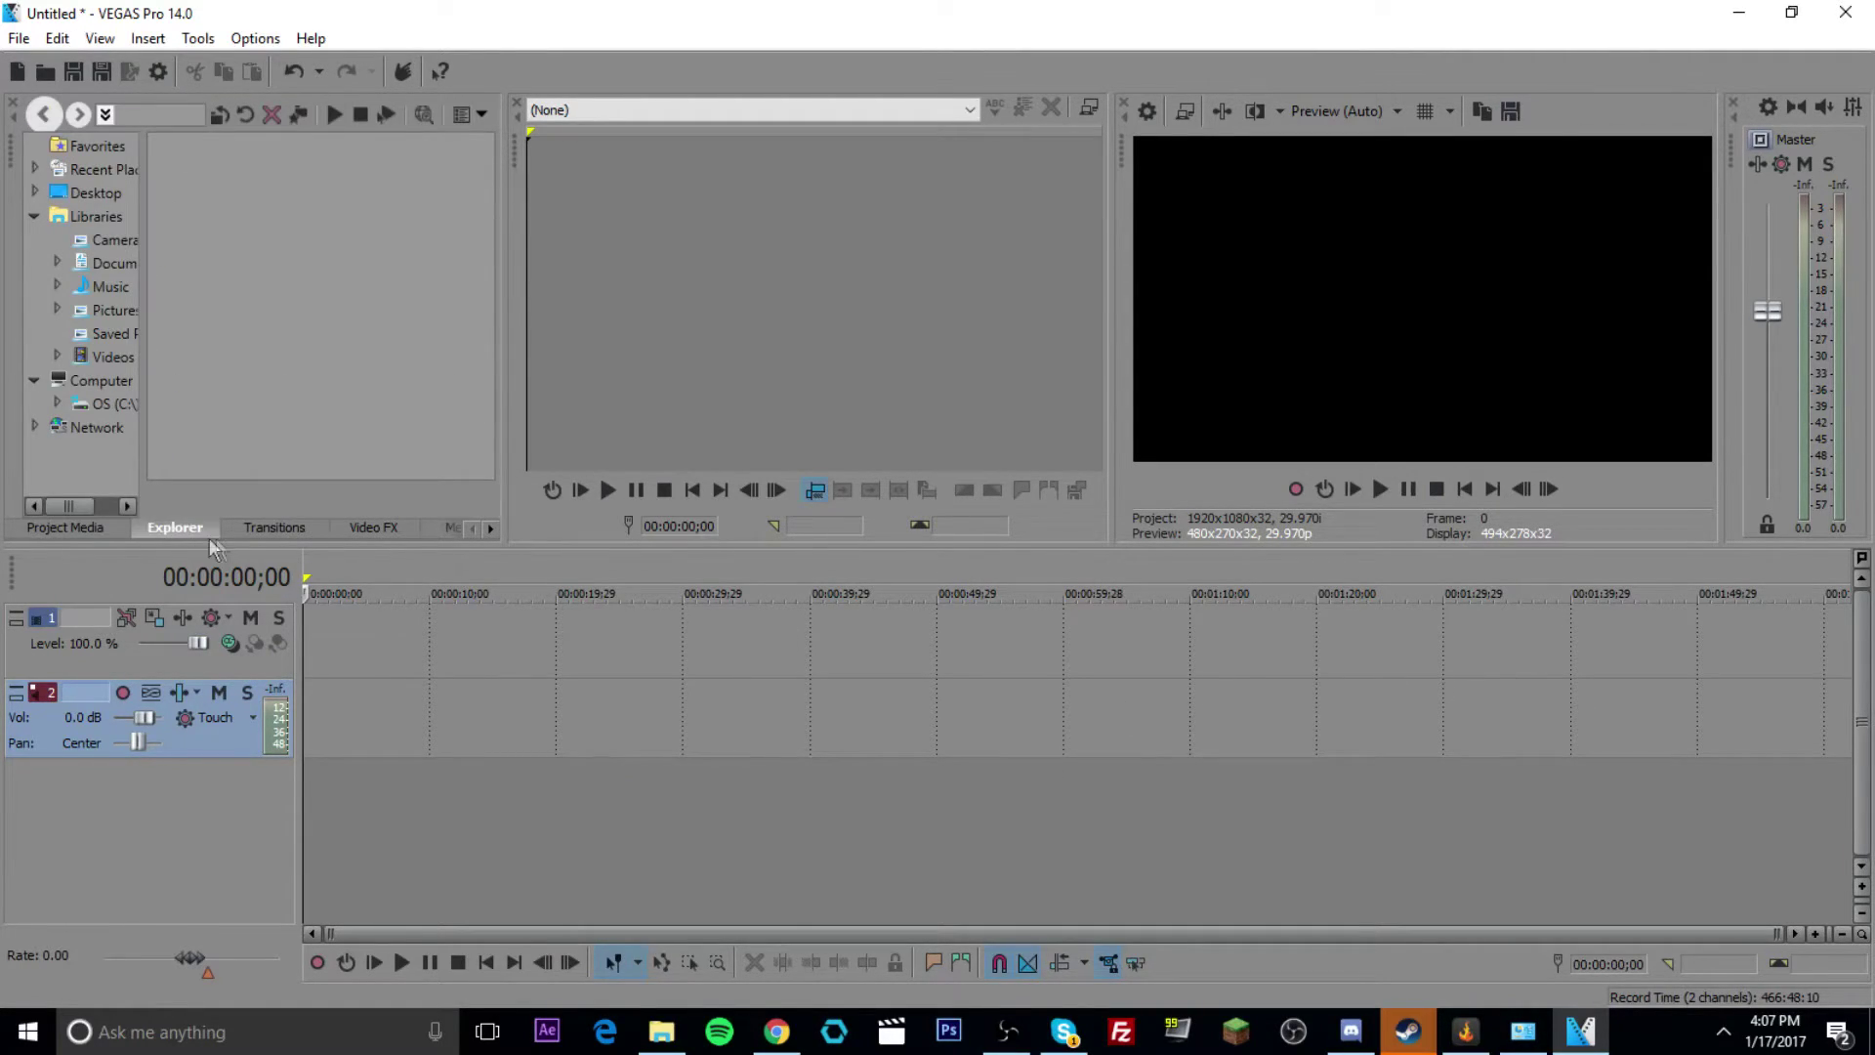
pyautogui.click(273, 528)
pyautogui.click(376, 528)
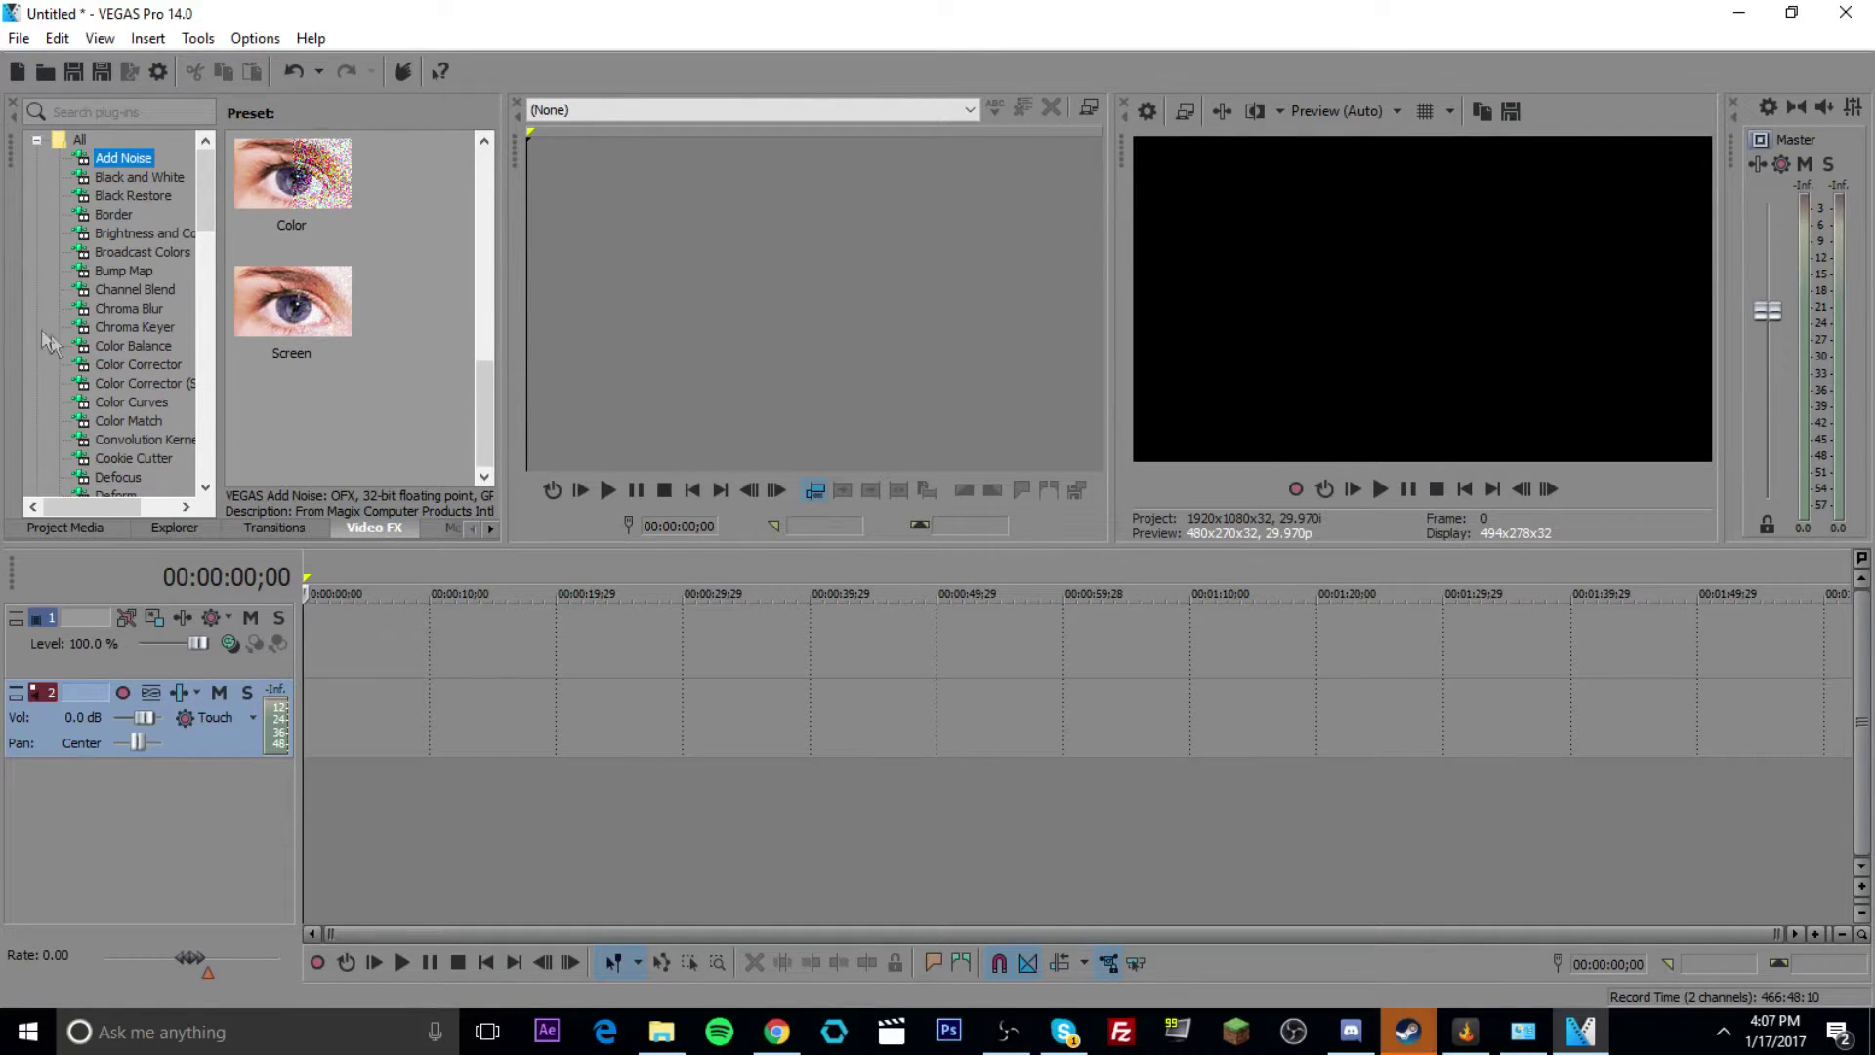
pyautogui.scroll(-10, 115, 448)
pyautogui.click(72, 530)
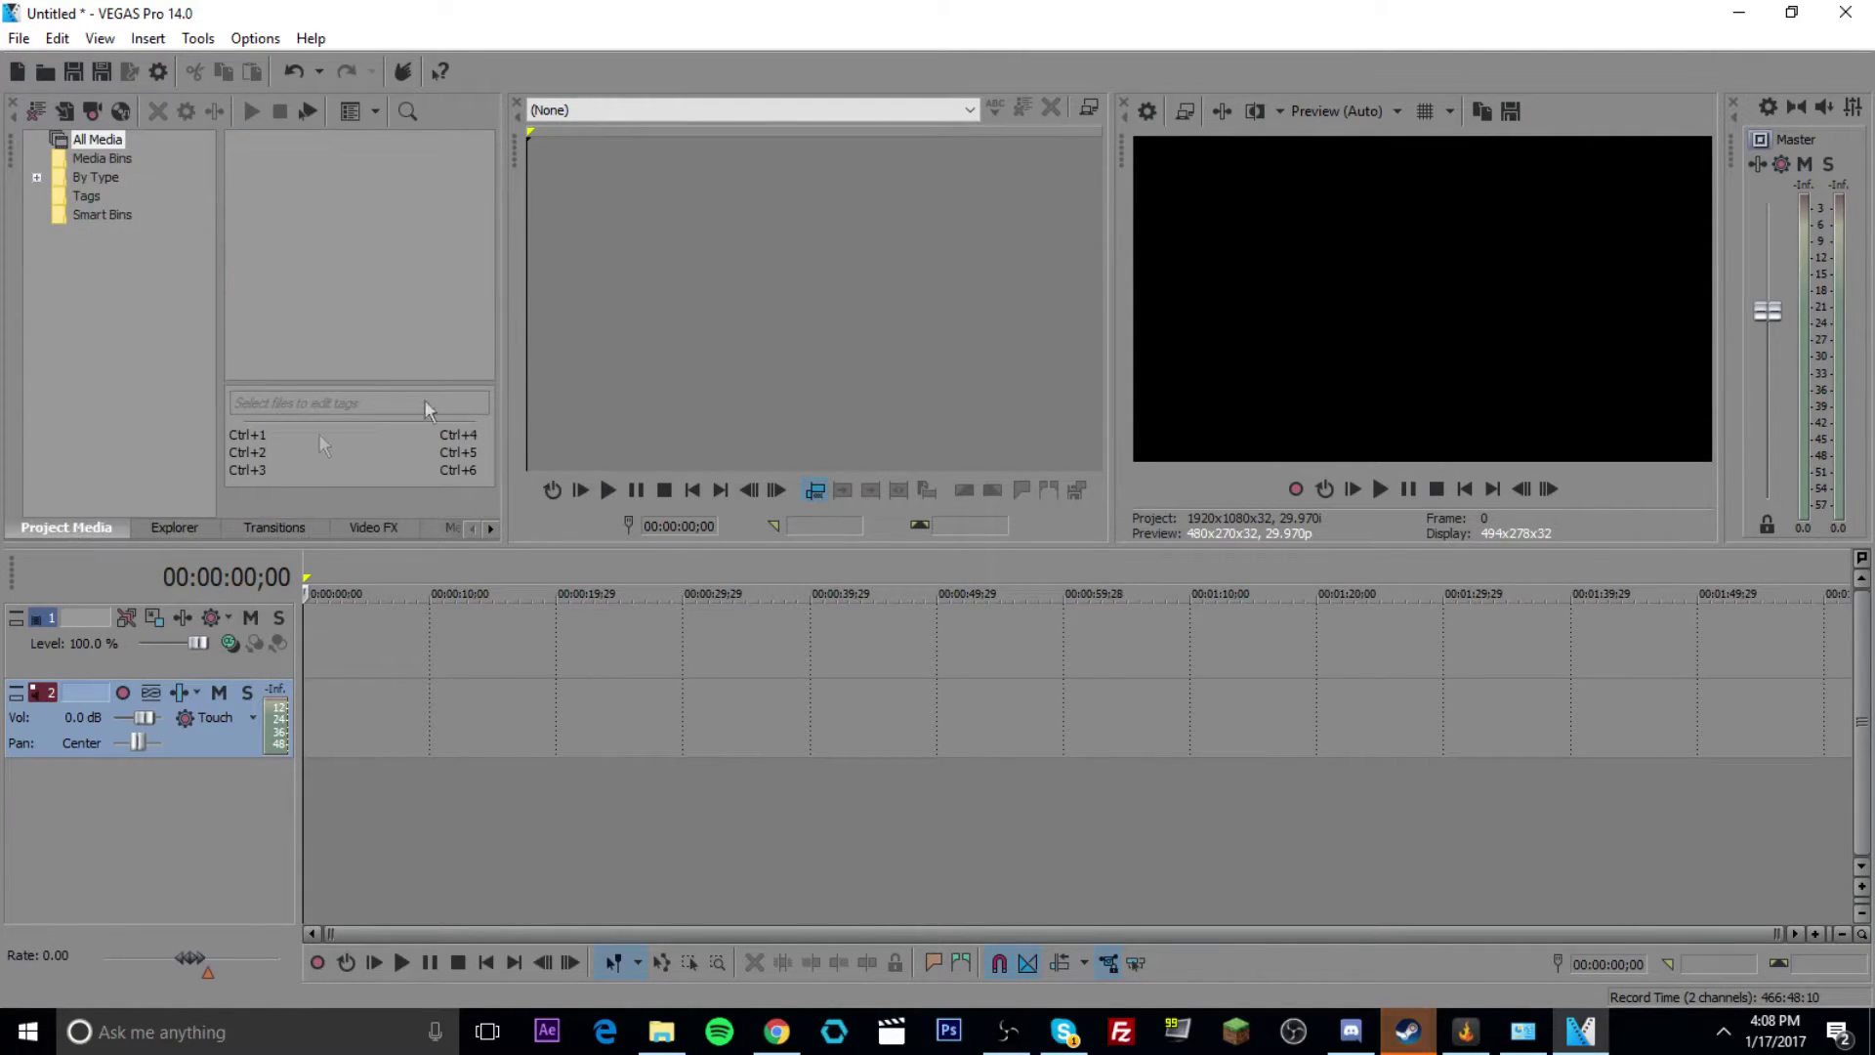
pyautogui.click(1738, 13)
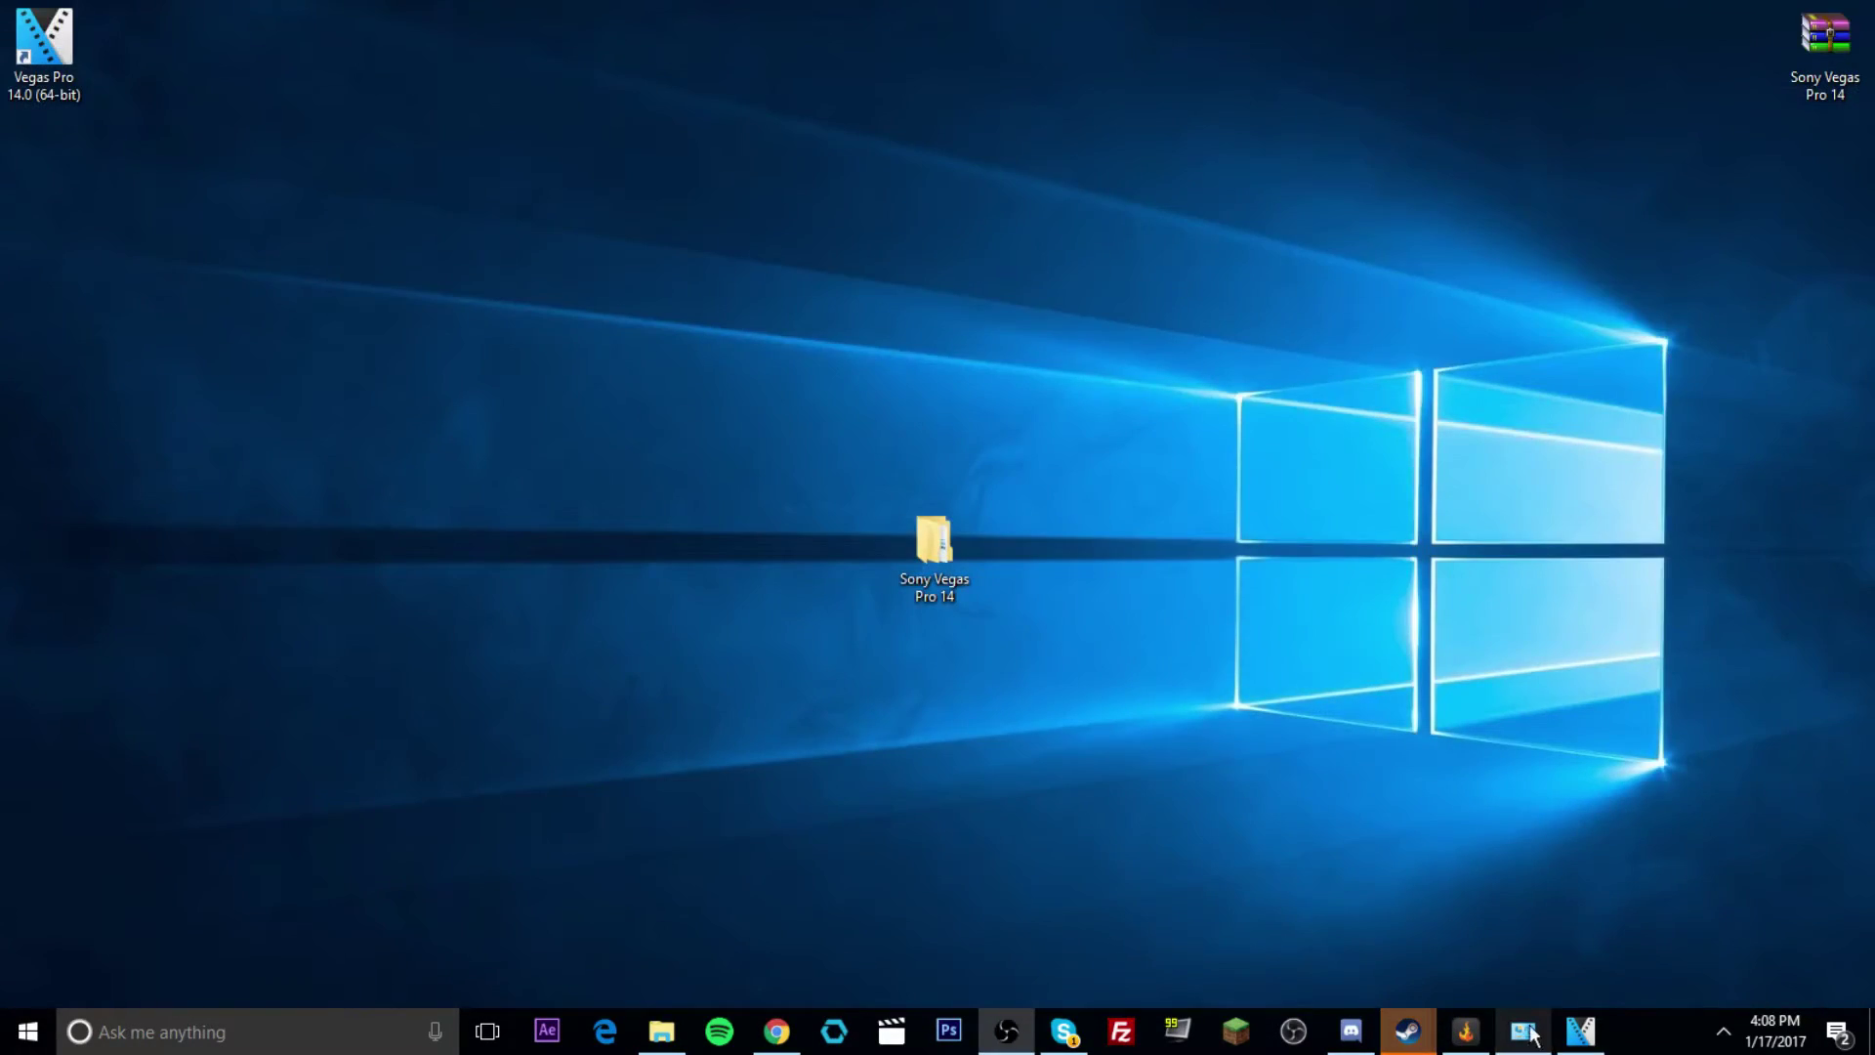
# Pin VEGAS Pro to the taskbar and restore its window
pyautogui.rightClick(1600, 1031)
pyautogui.click(1572, 945)
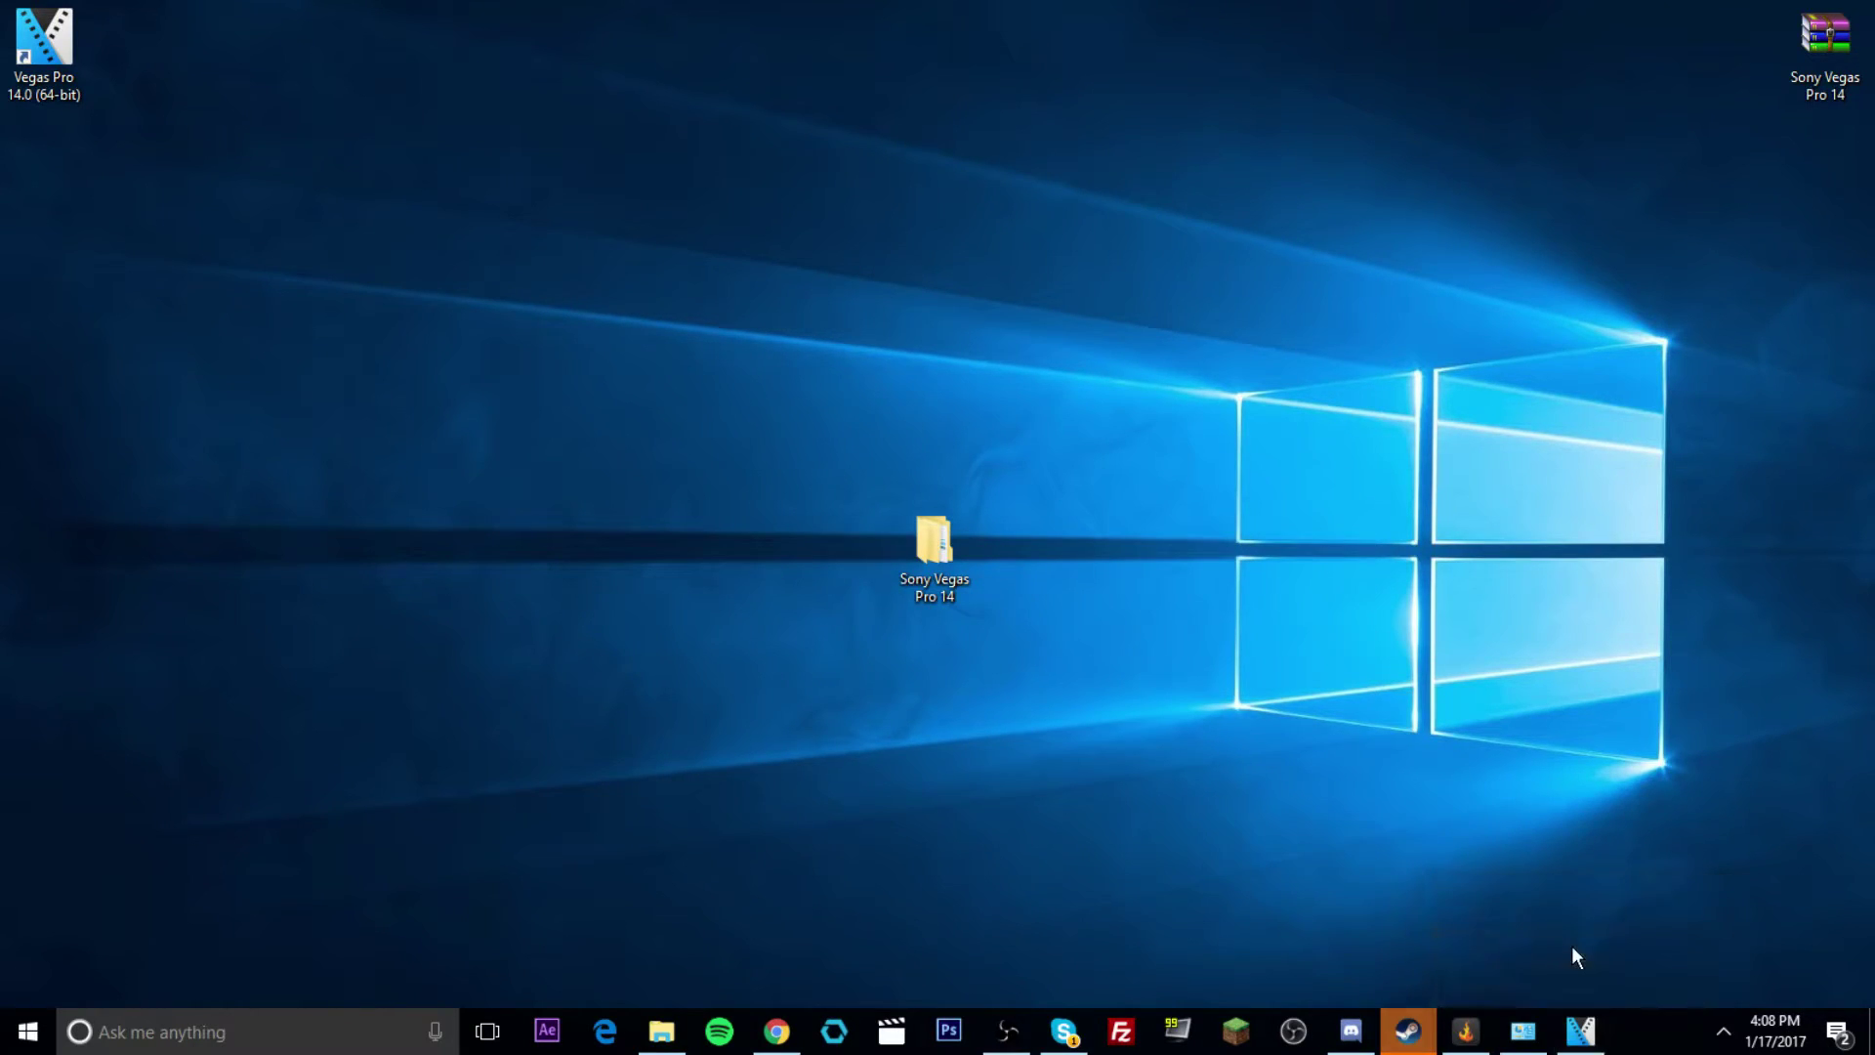
pyautogui.click(1580, 1031)
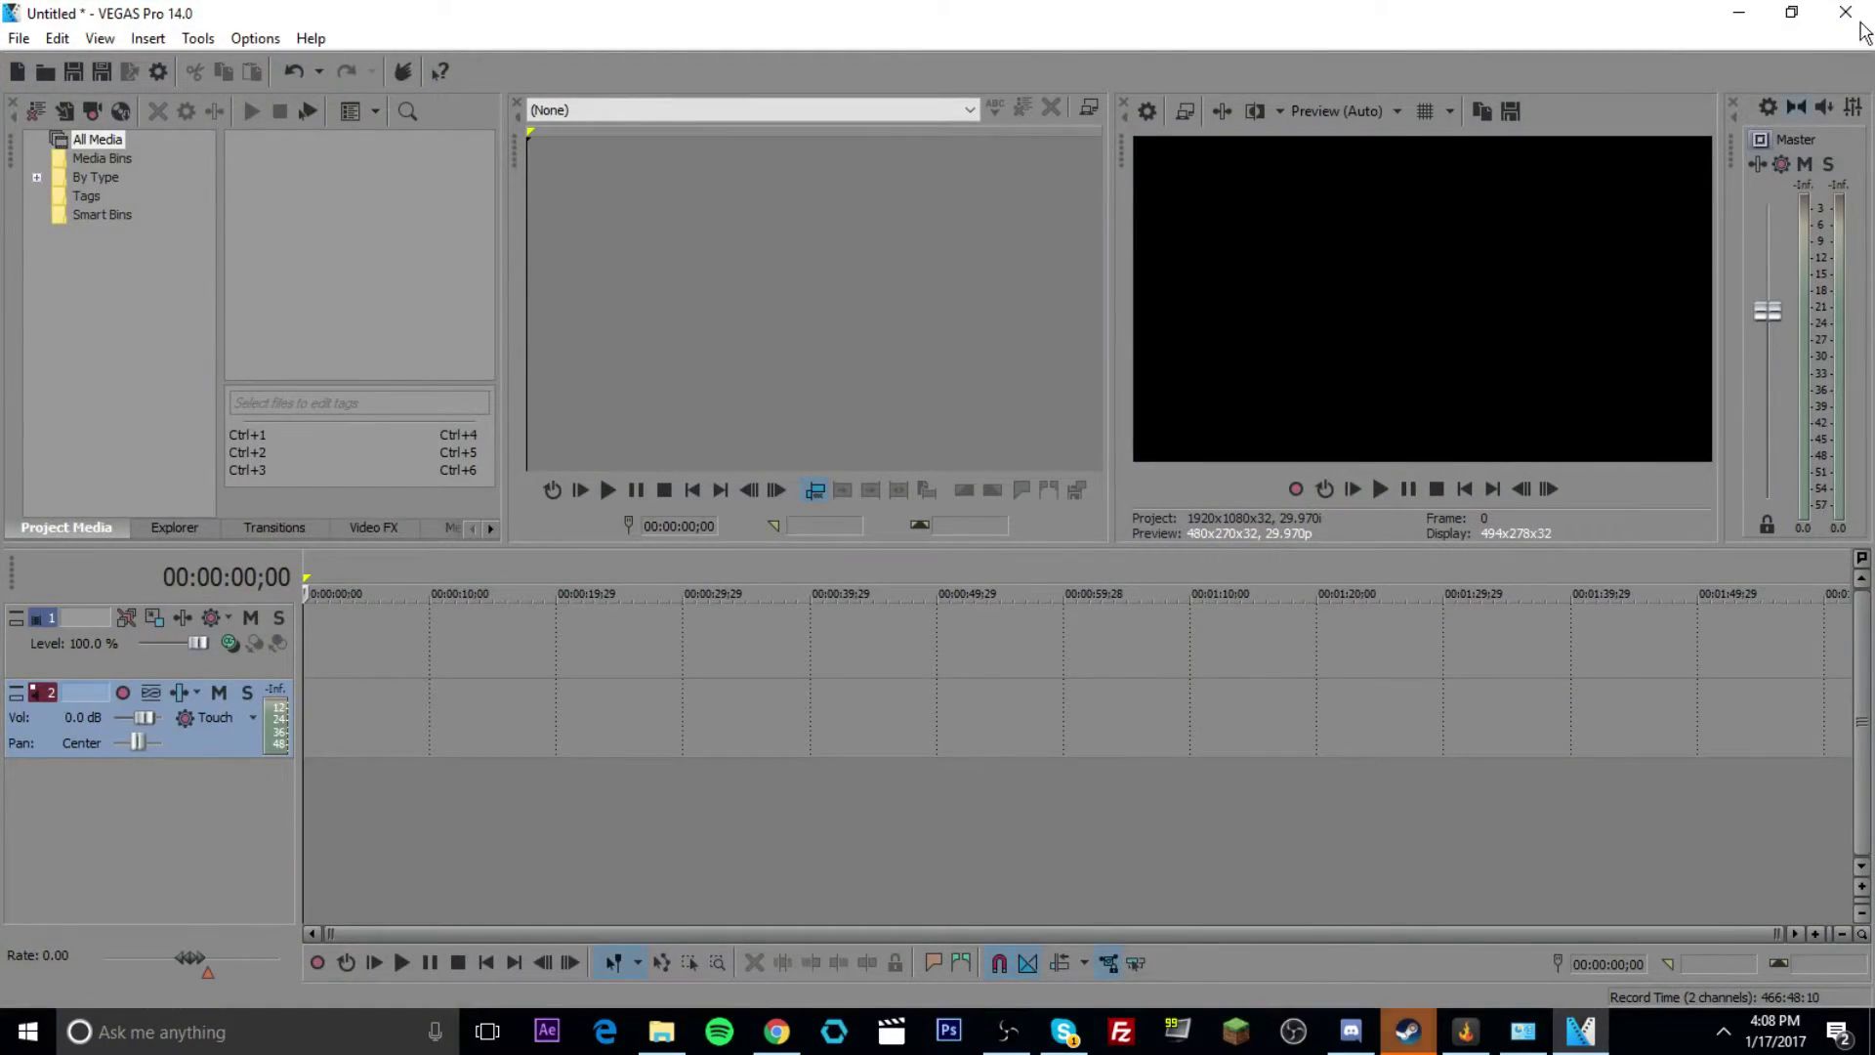
# Close VEGAS Pro without saving the Untitled project, dismissing a timeline menu afterwards
pyautogui.click(1846, 13)
pyautogui.click(950, 427)
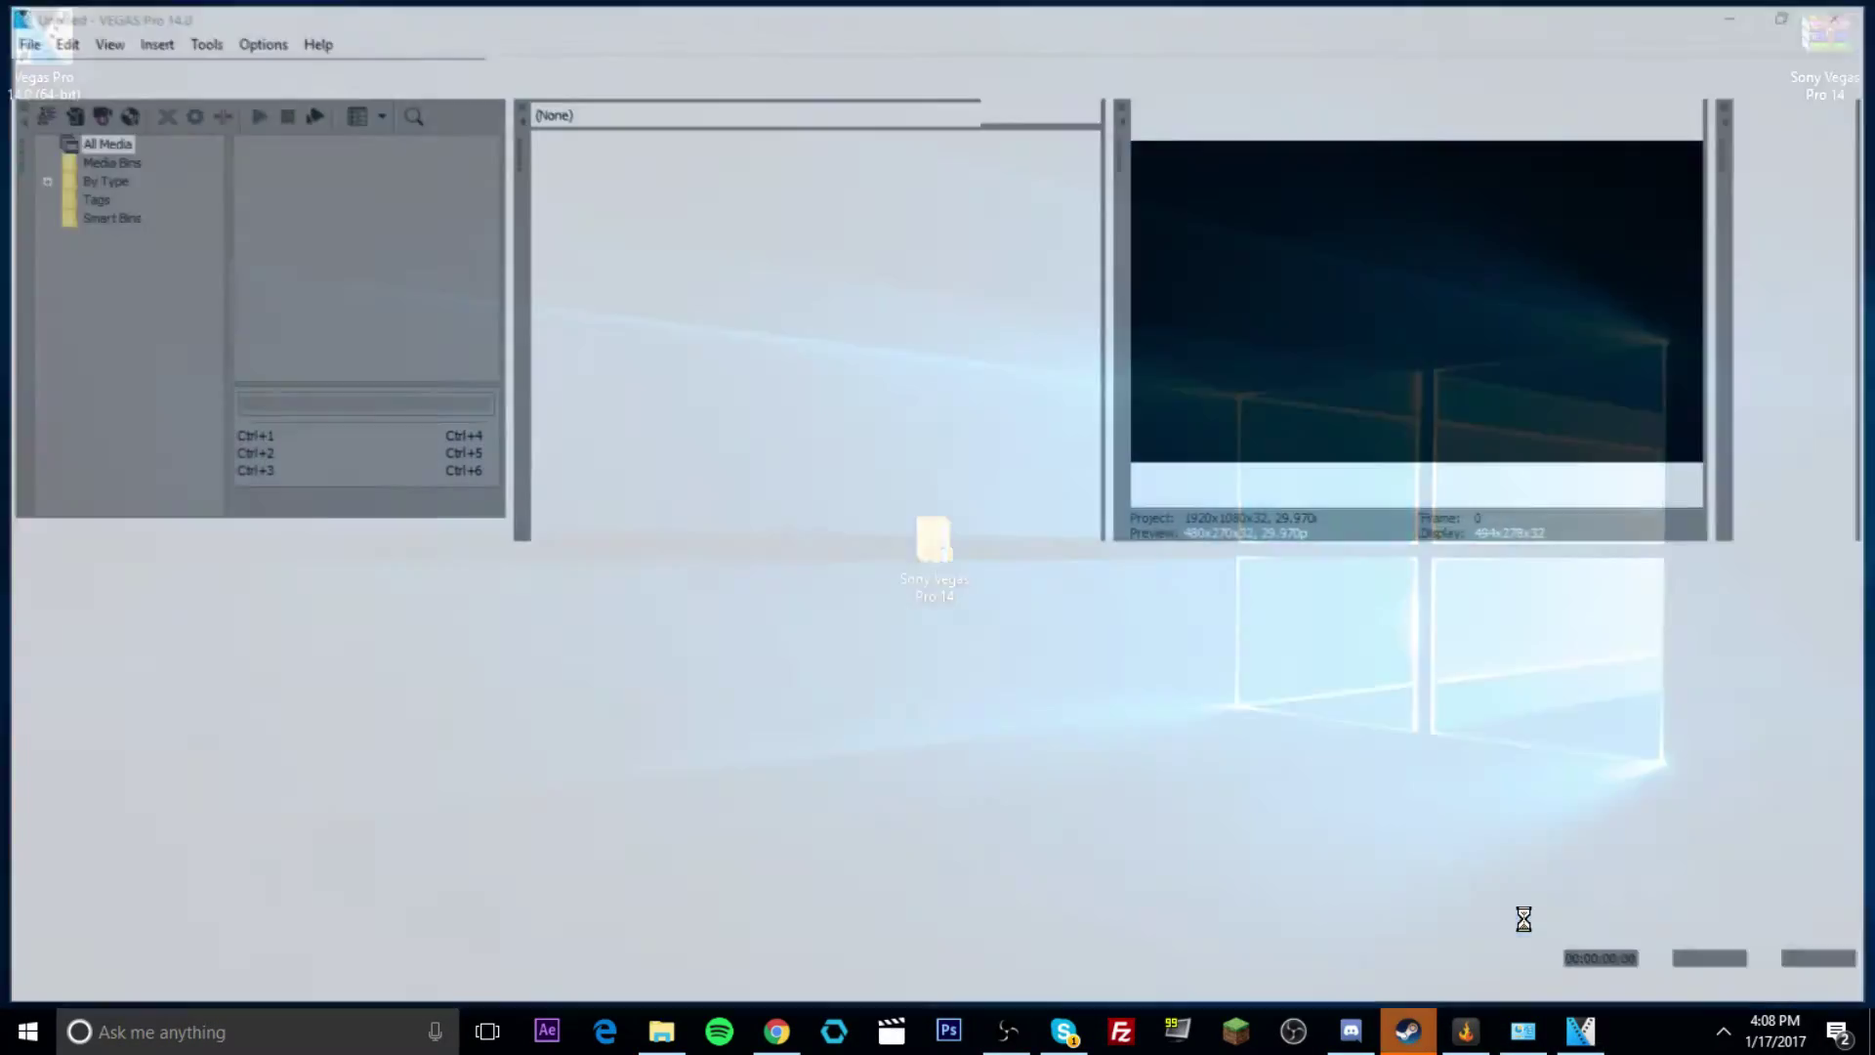
pyautogui.rightClick(1374, 808)
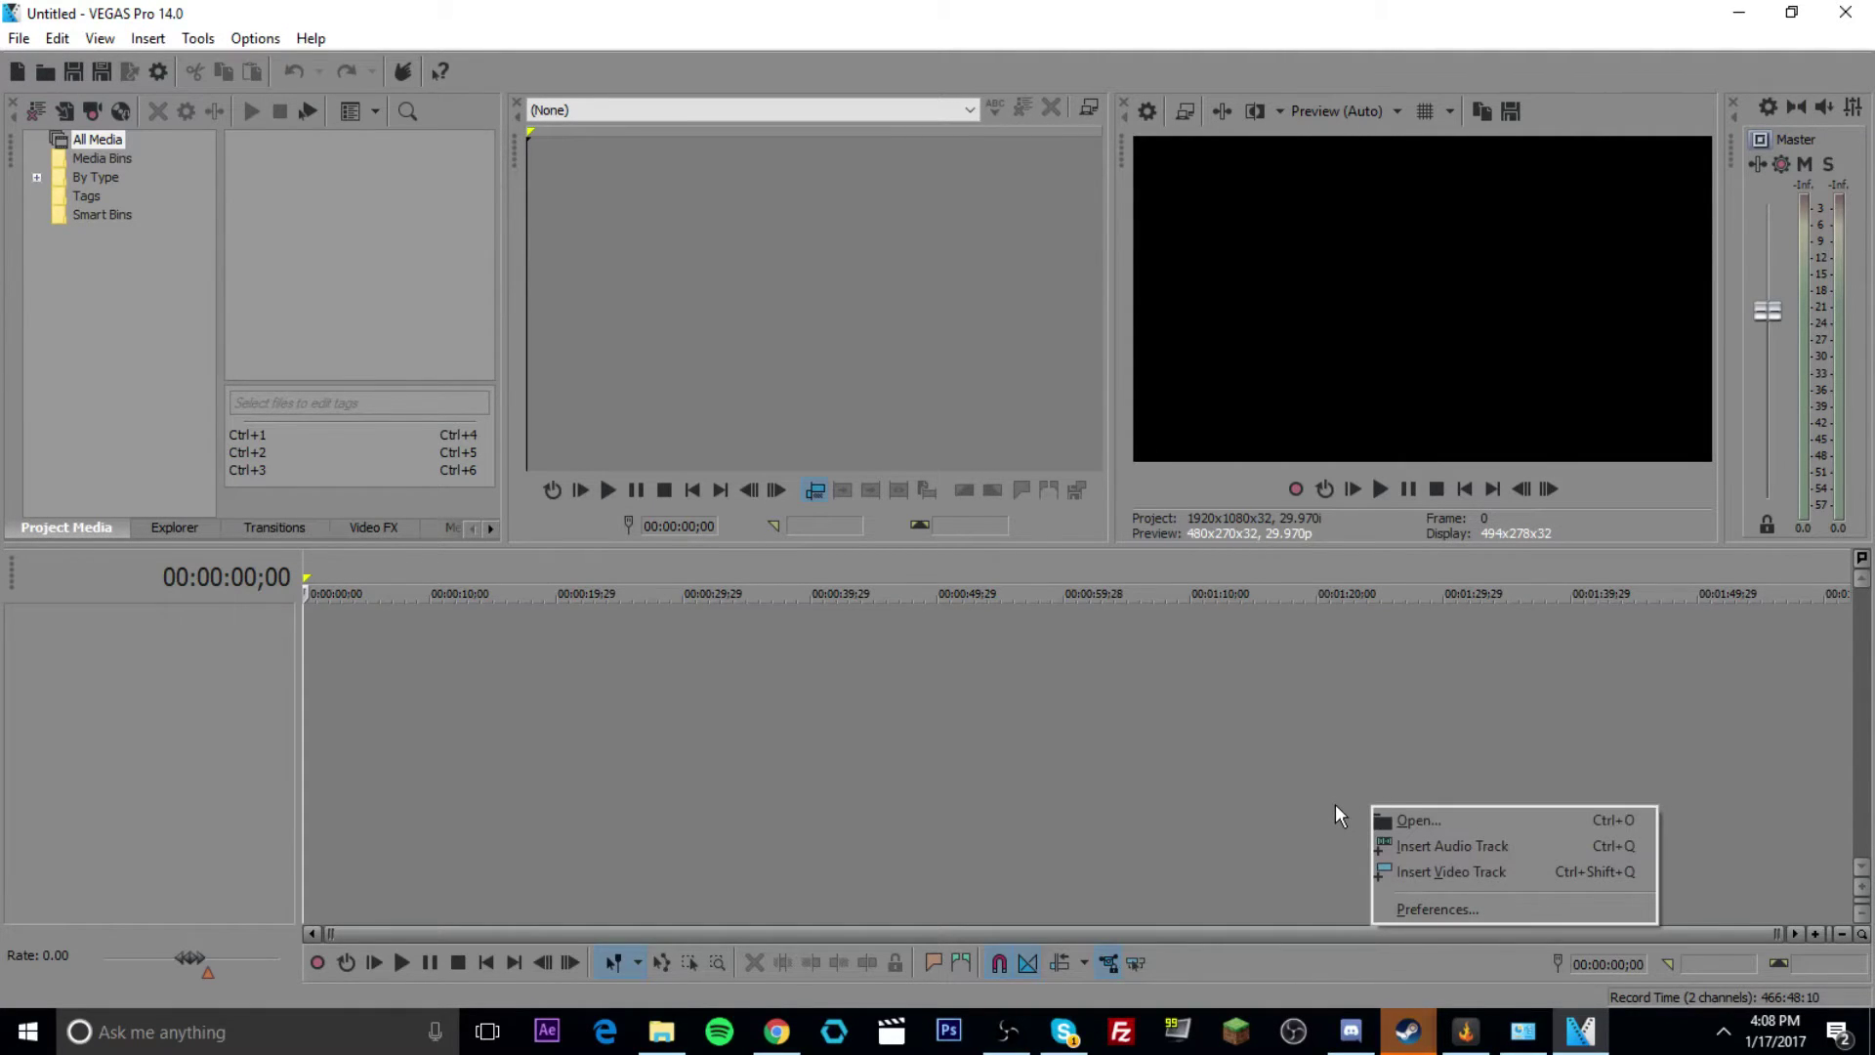
pyautogui.click(1334, 805)
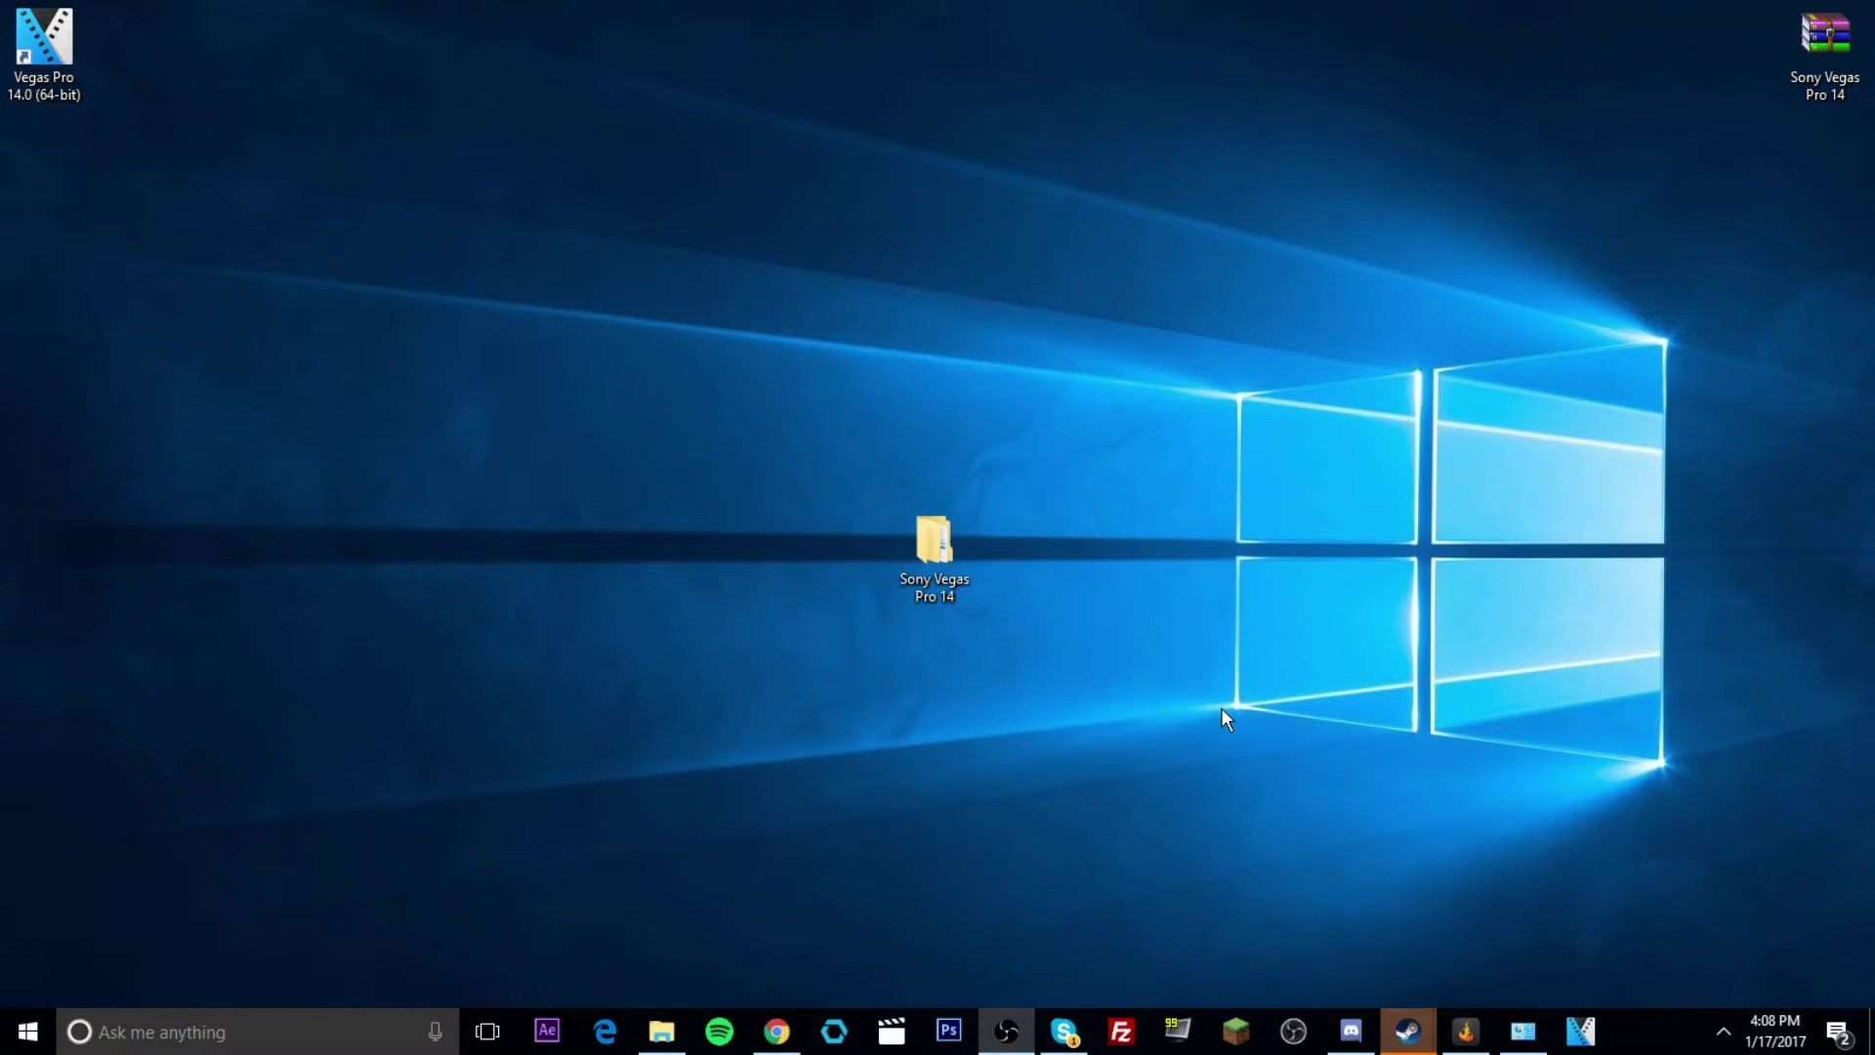